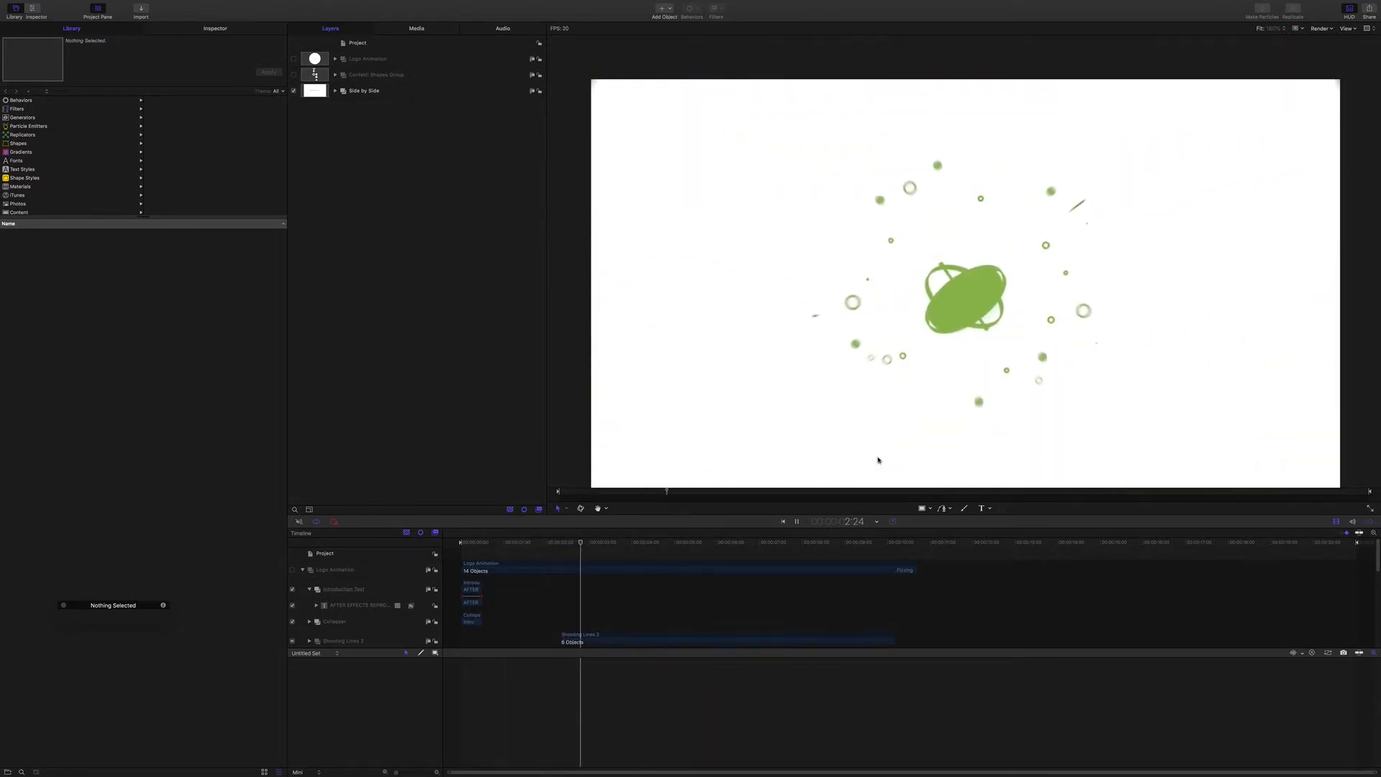
Stop playback, return to the project start, and show the Logo Animation group in place of Side by Side
key(space)
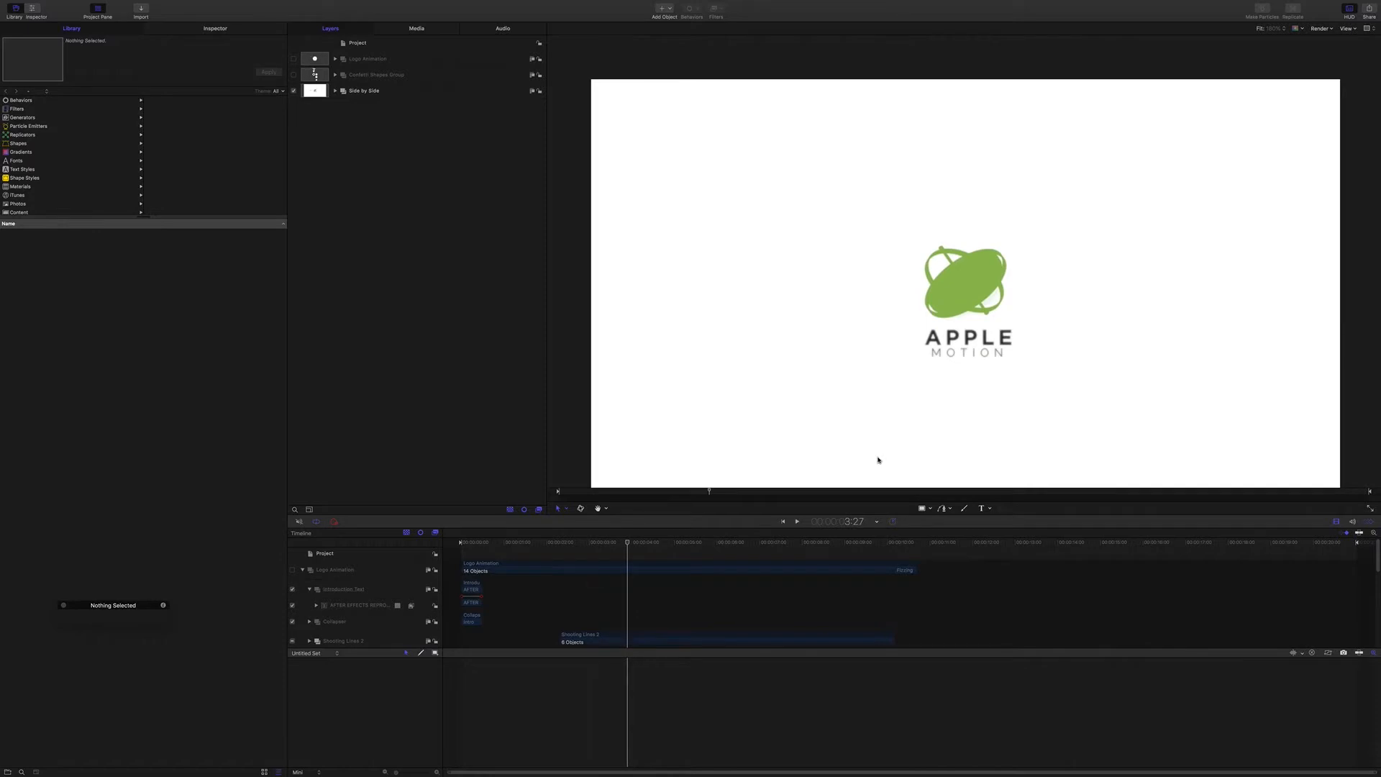
key(Home)
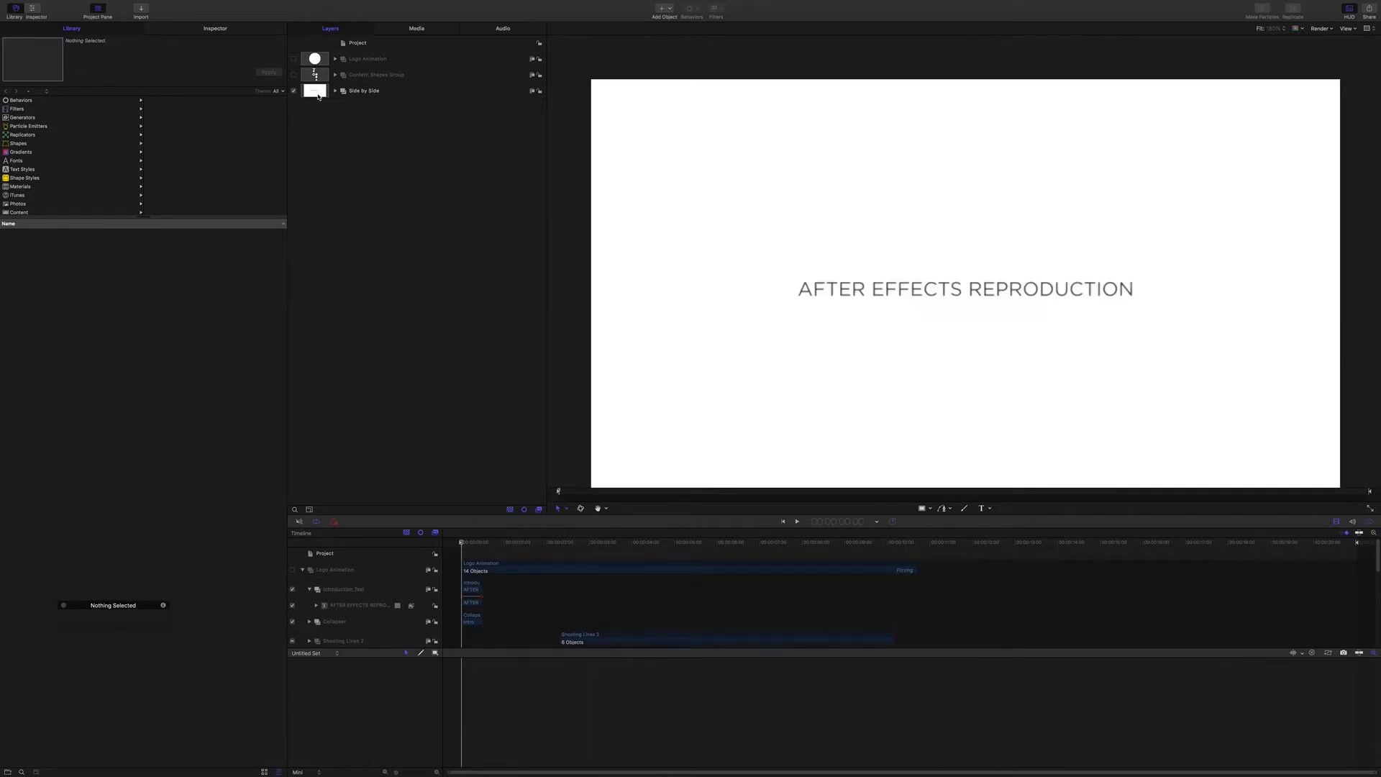
click(294, 90)
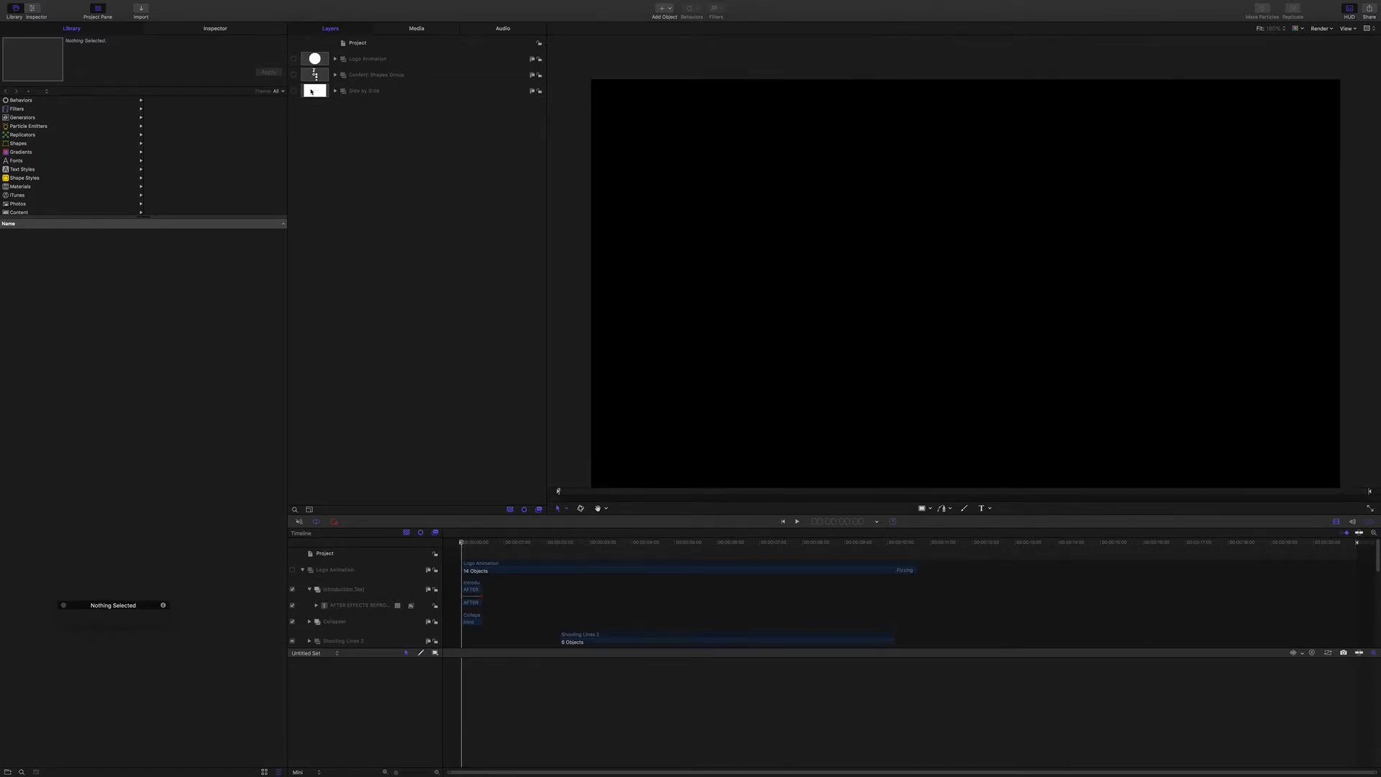
click(294, 59)
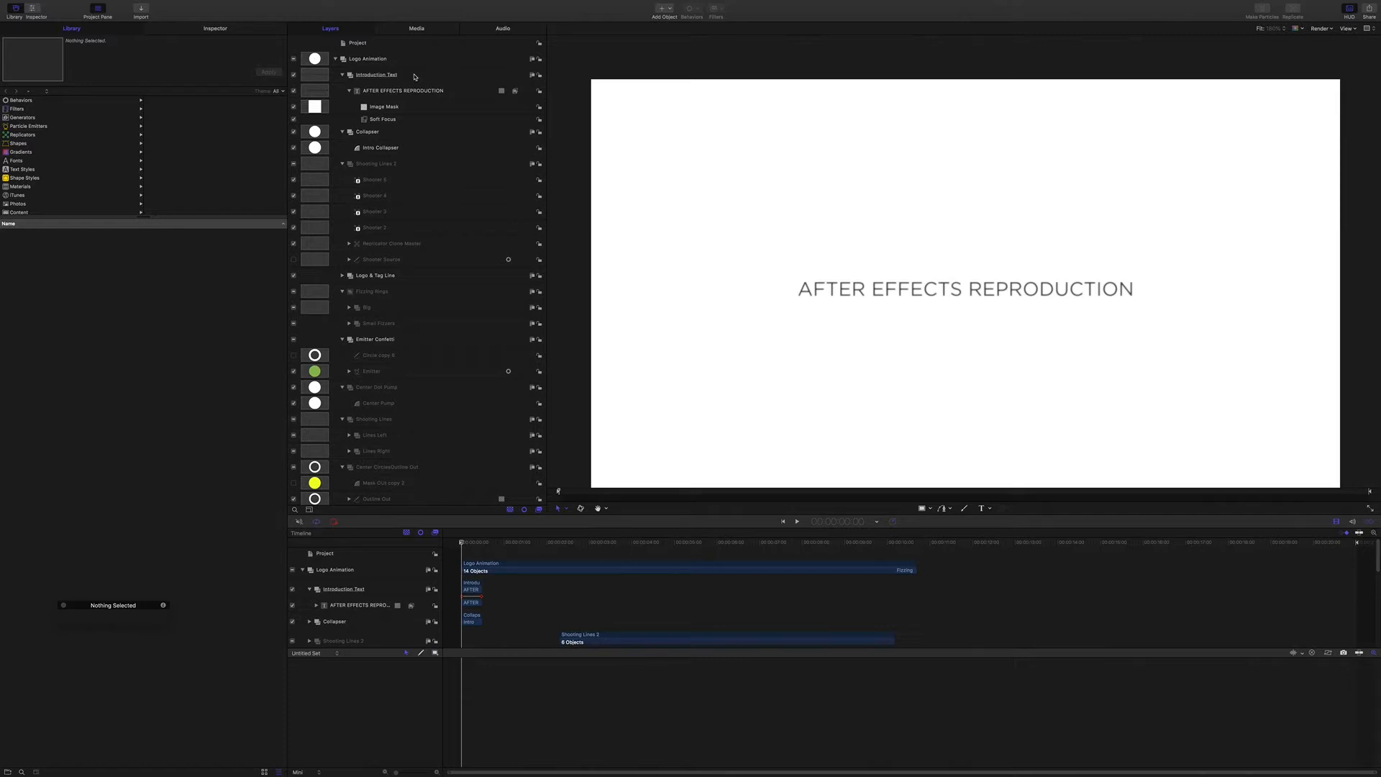
Examine the Introduction Text and Collapser groups, scrubbing the Intro Collapser shape's scale animation to frame 11
mouse_move(103, 4)
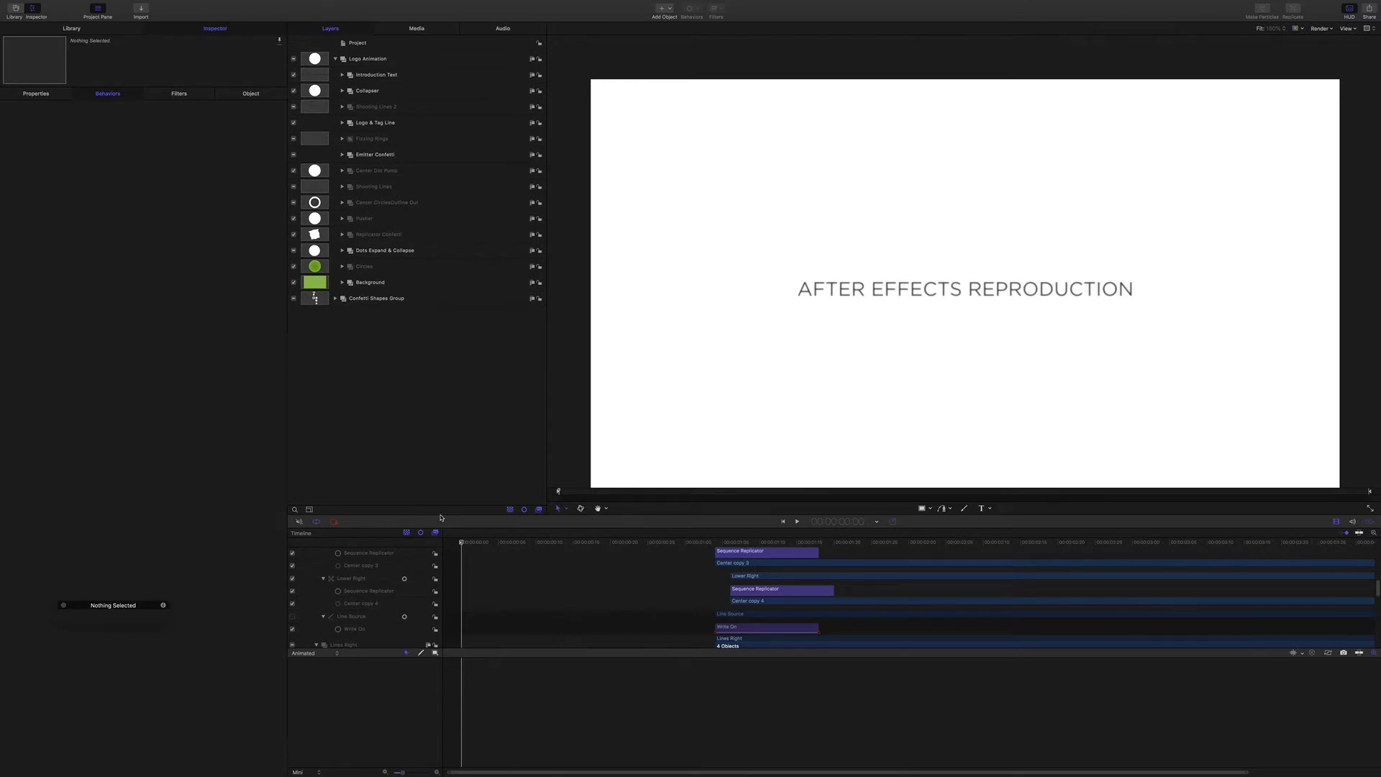
click(381, 75)
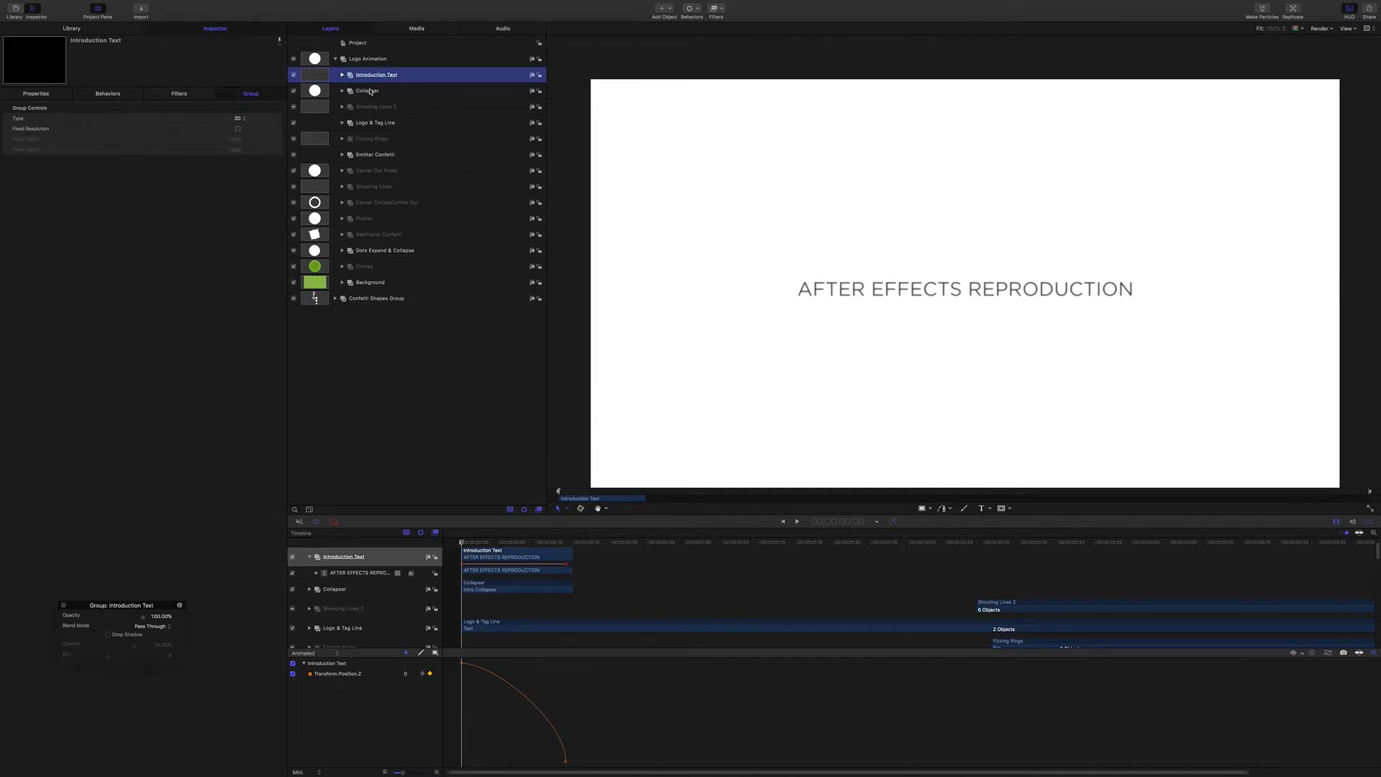
click(368, 91)
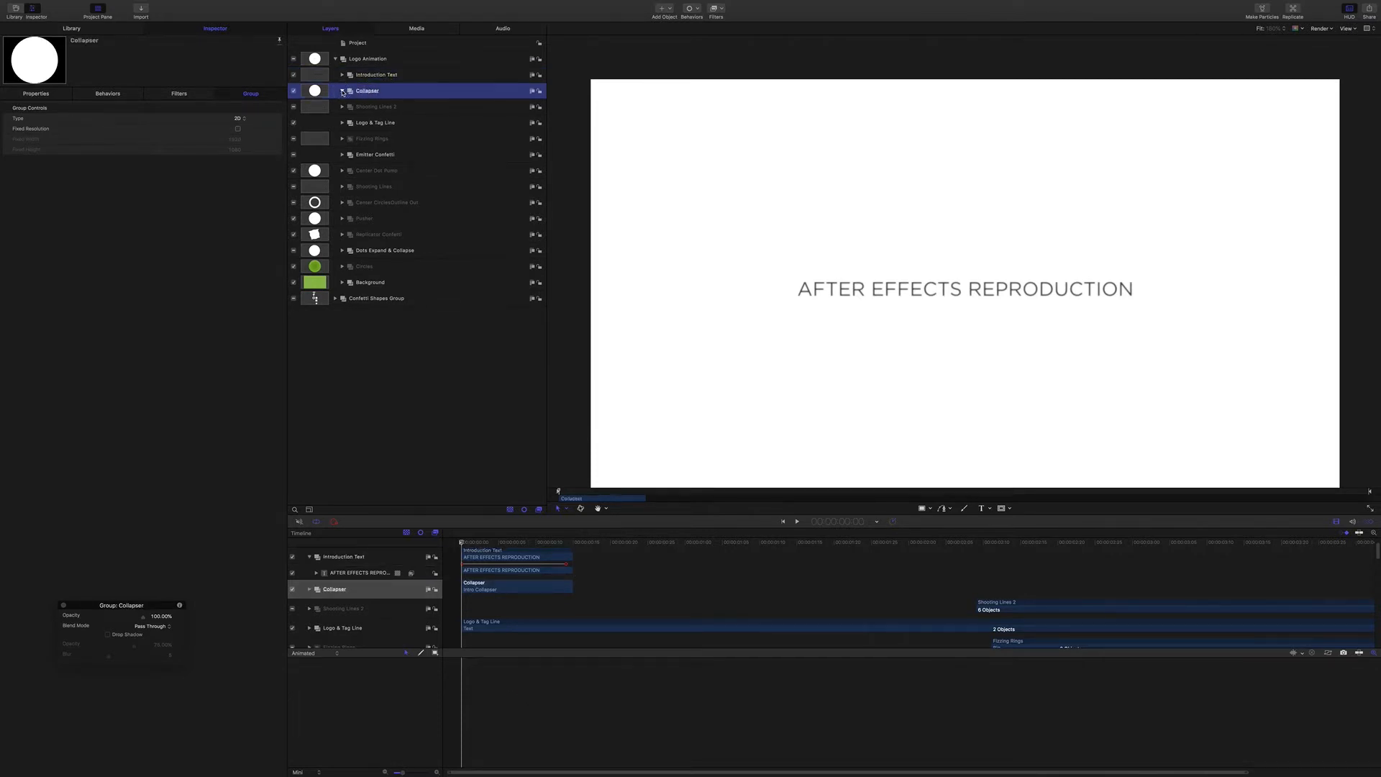
click(342, 91)
click(371, 106)
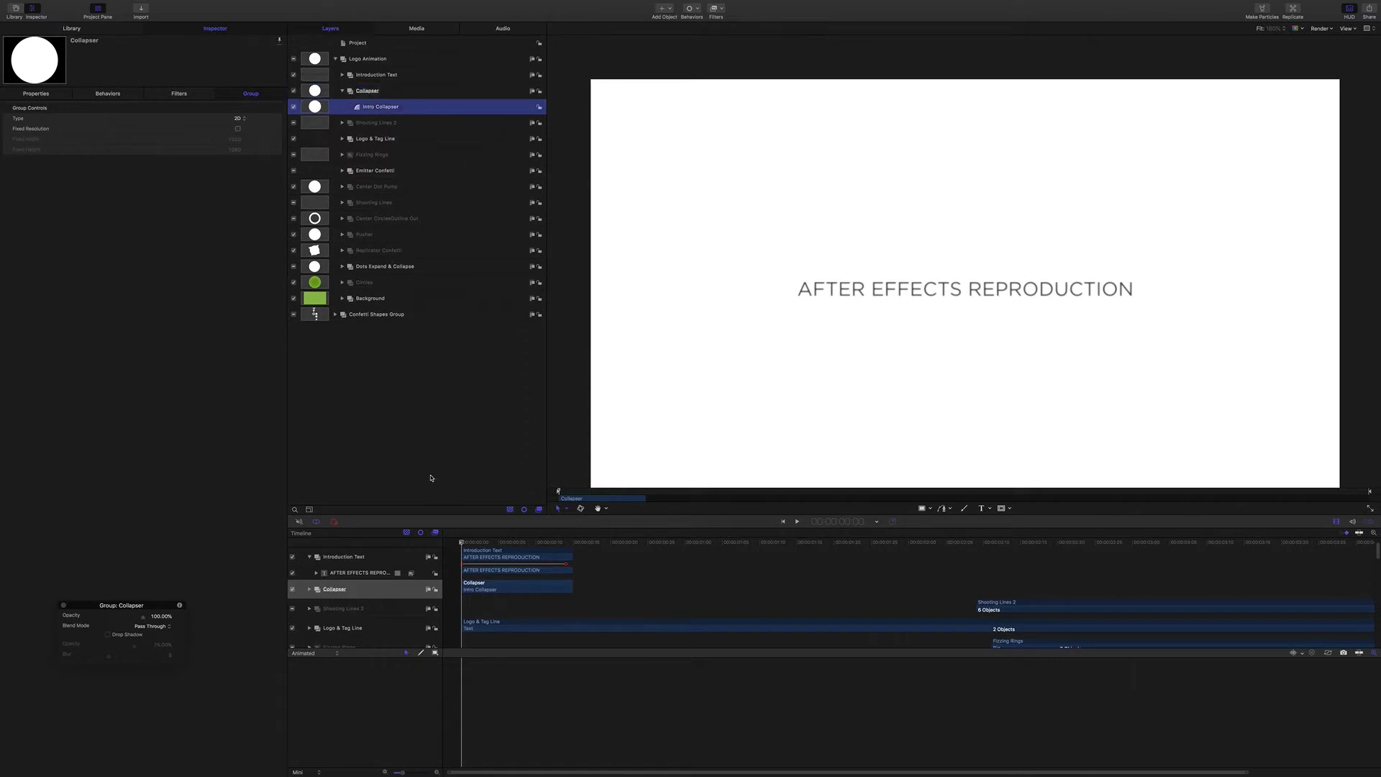
drag(461, 541, 541, 544)
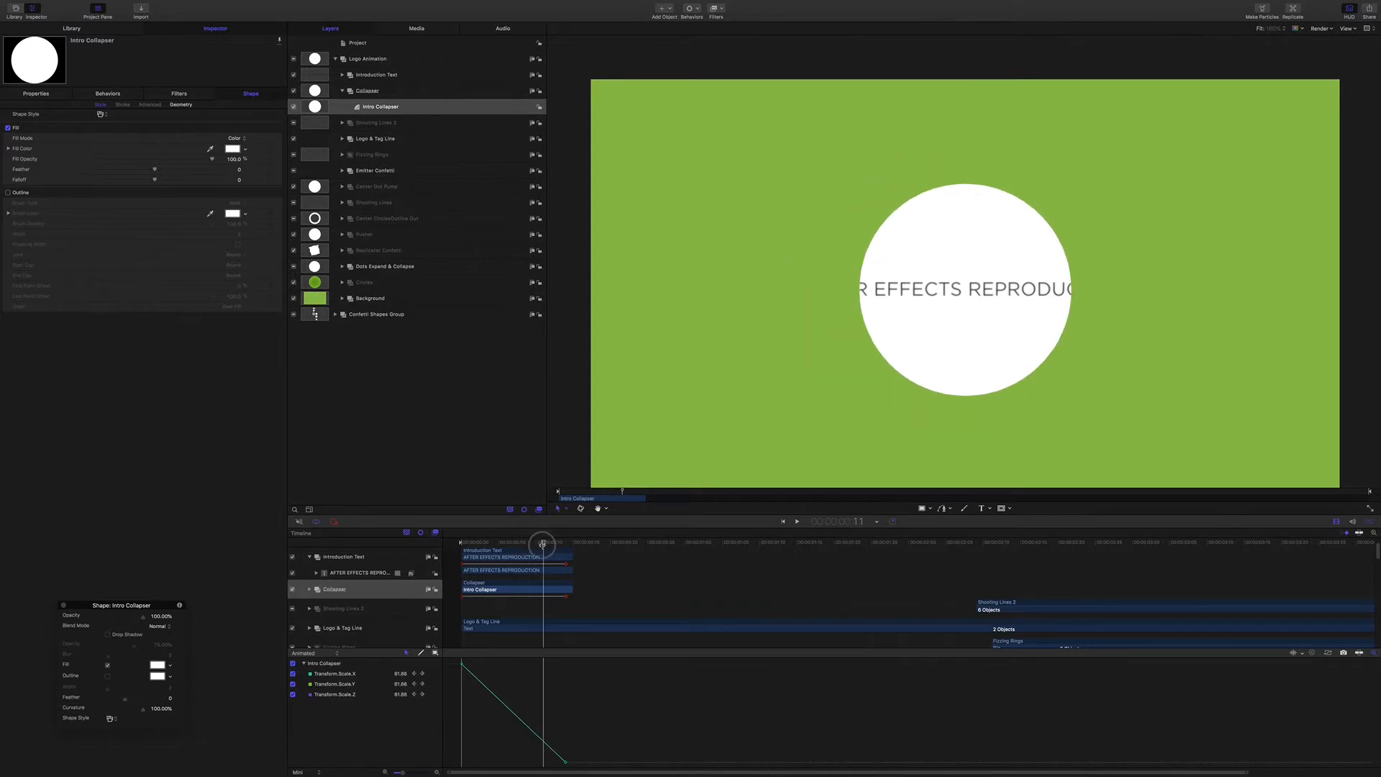
Expand the Introduction Text group and inspect the Image Mask and Soft Focus filter on its text layer
click(342, 75)
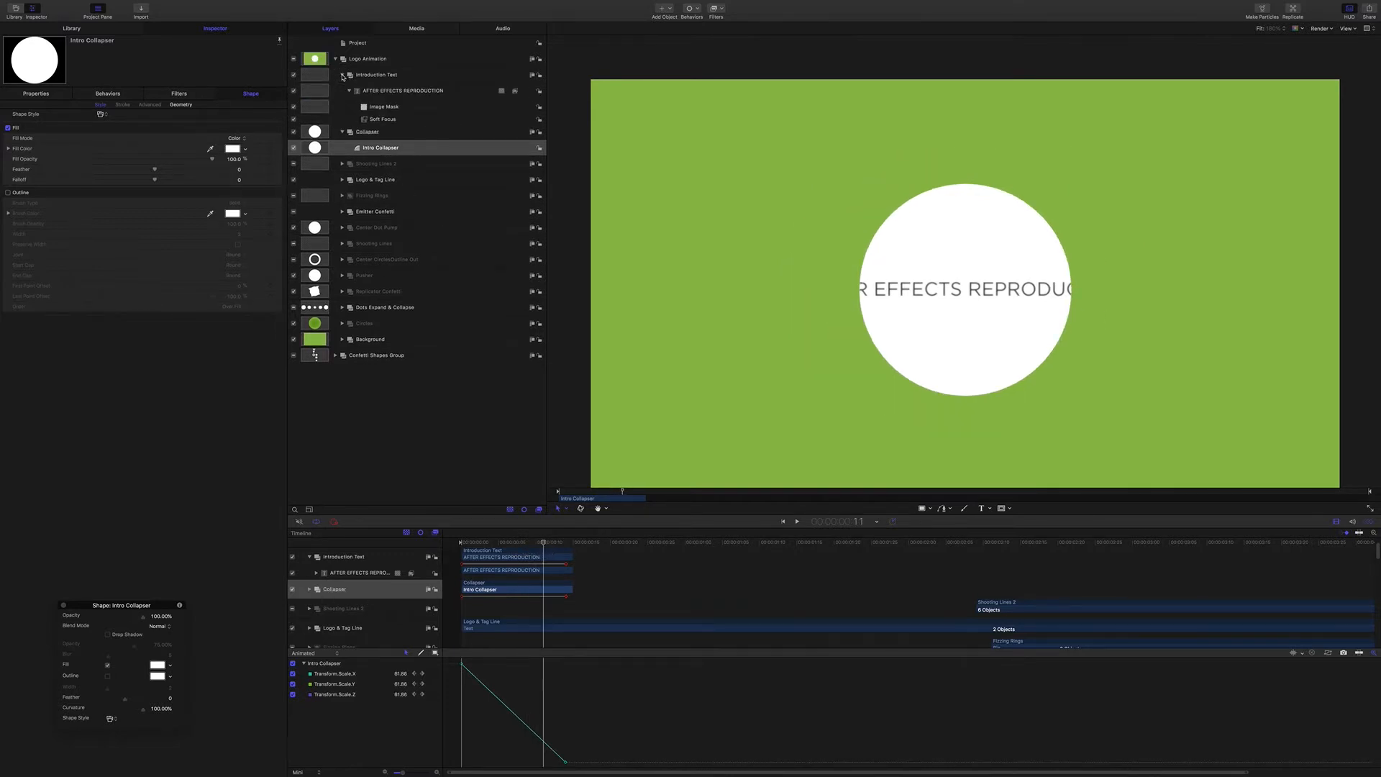
click(384, 107)
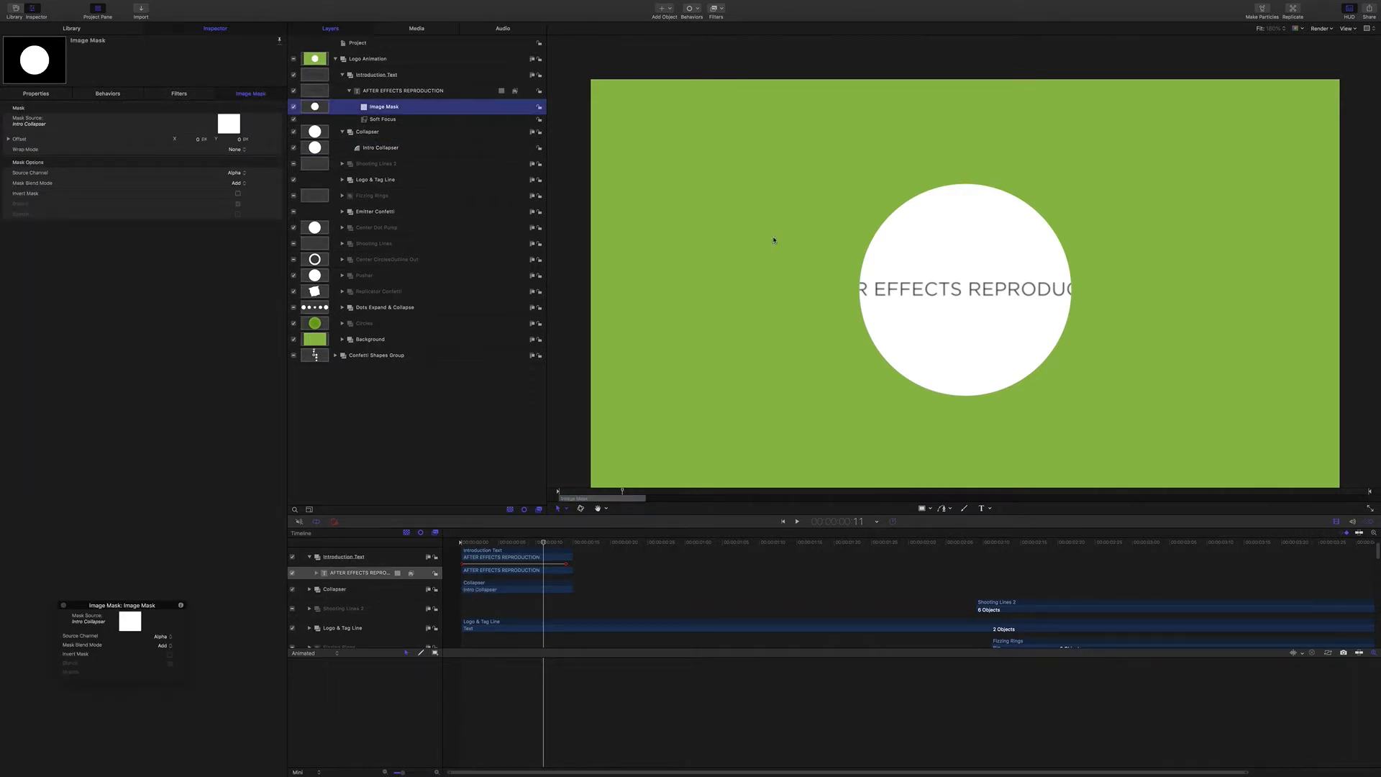
click(382, 120)
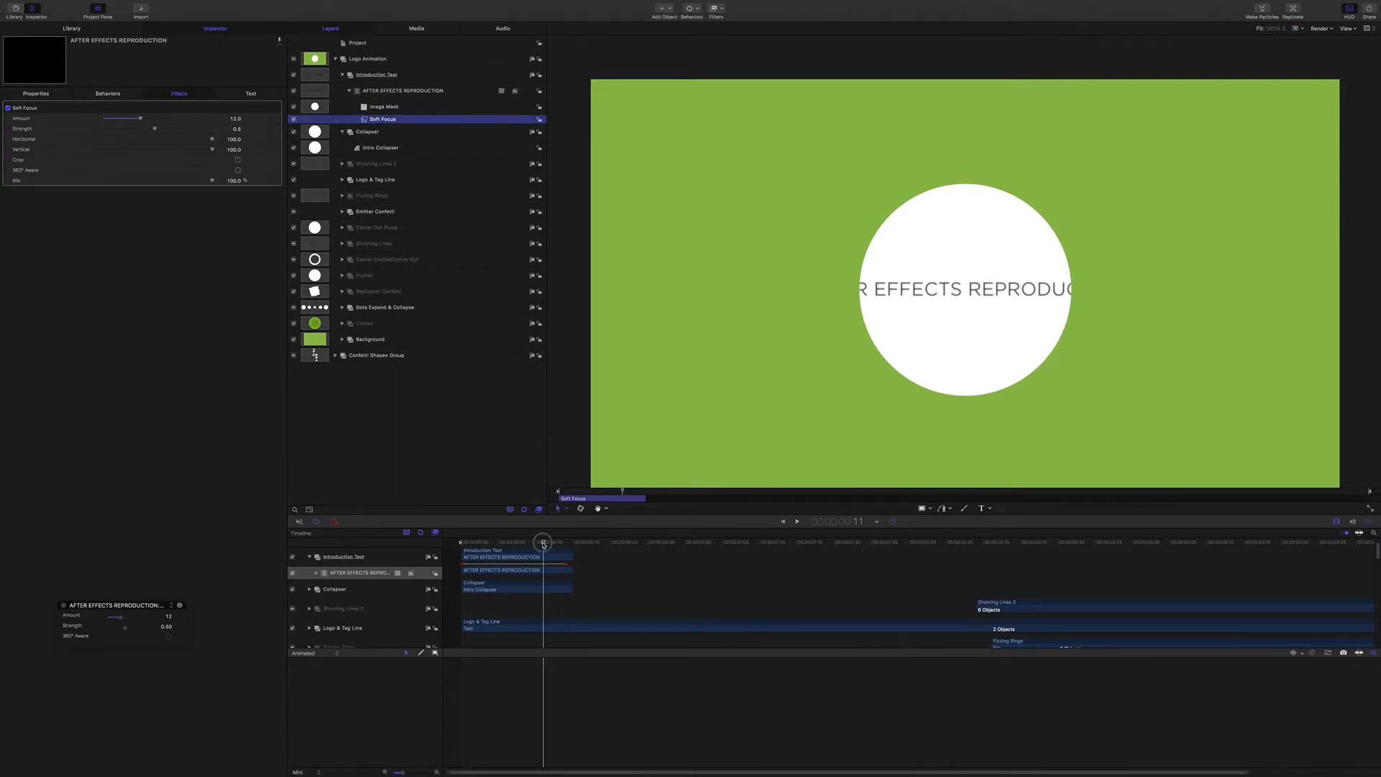
At frame 14, expand the Dots Expand & Collapse group and hide the Introduction Text and Collapser groups
mouse_move(544, 542)
mouse_down()
mouse_move(520, 542)
mouse_move(565, 541)
mouse_up()
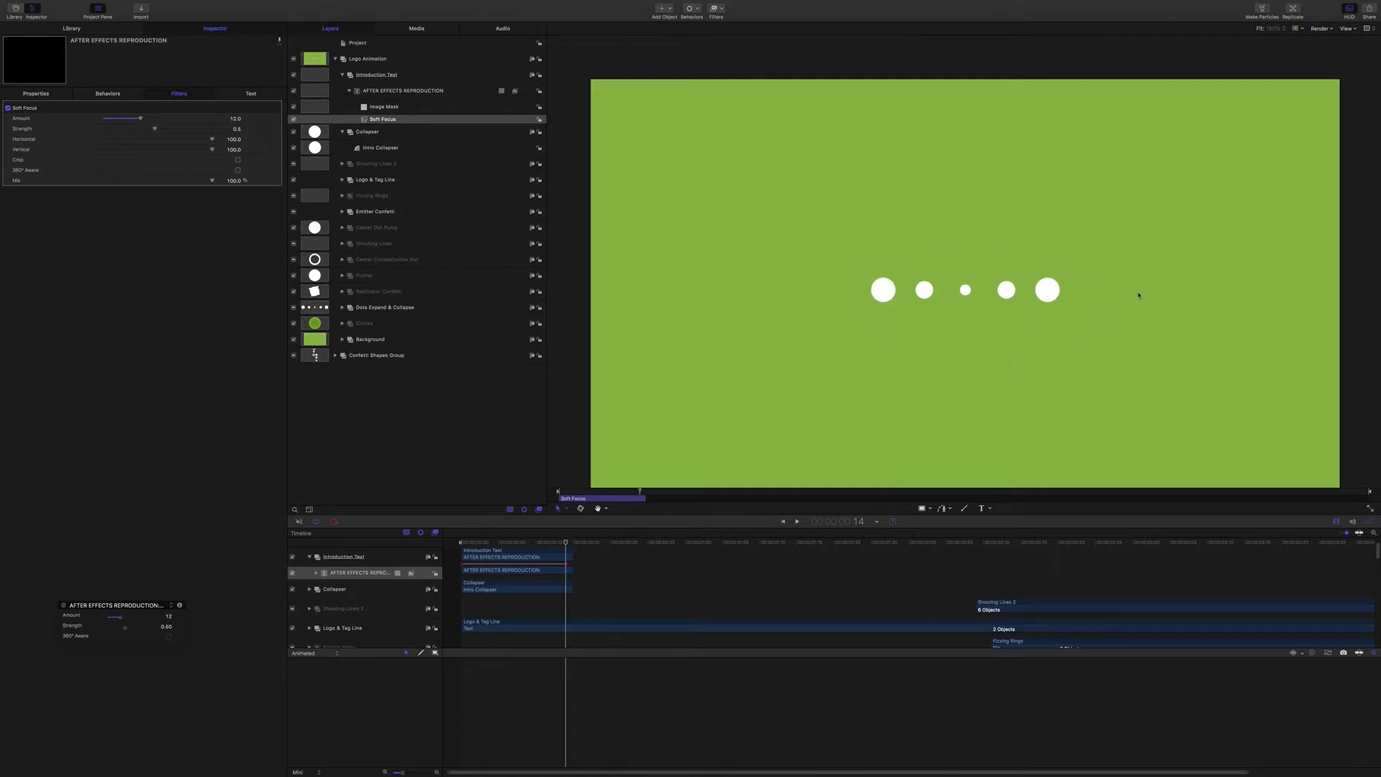
click(353, 308)
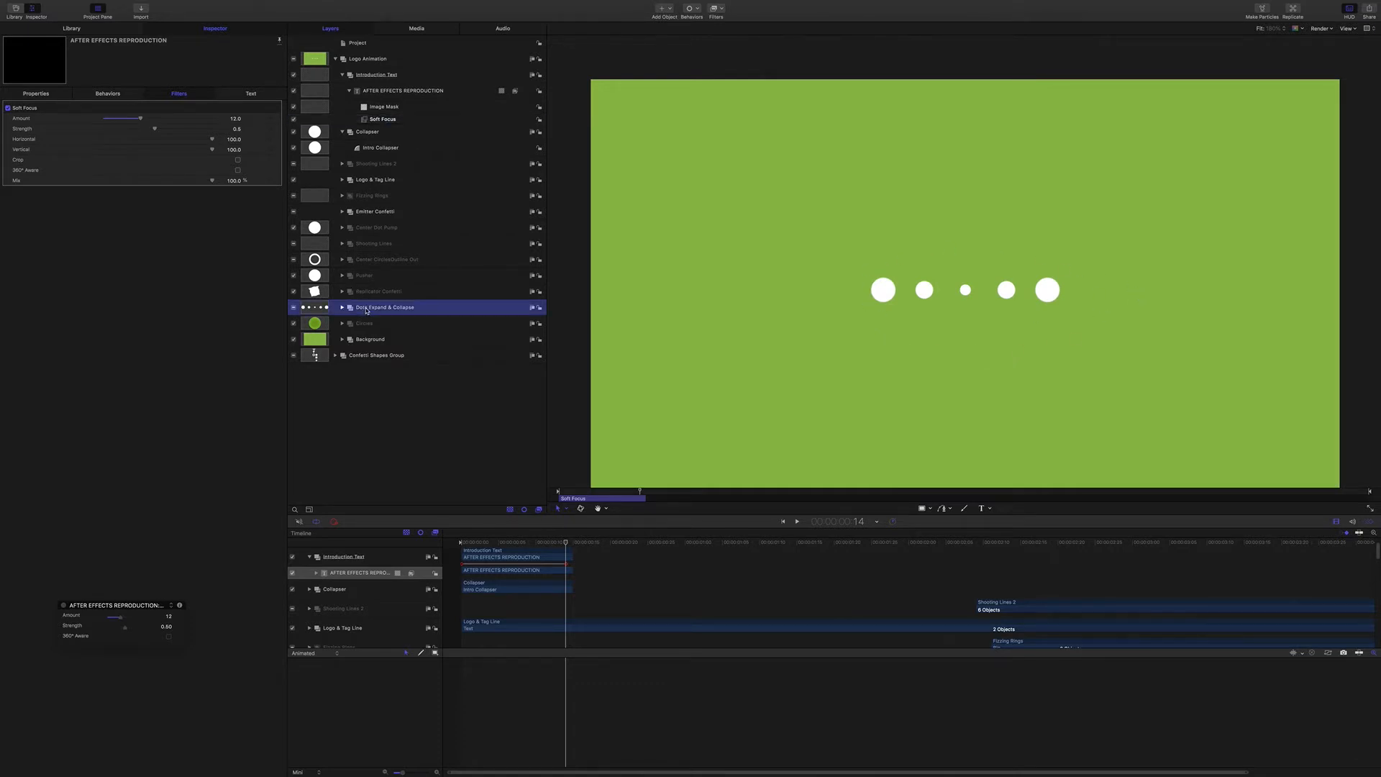
click(342, 308)
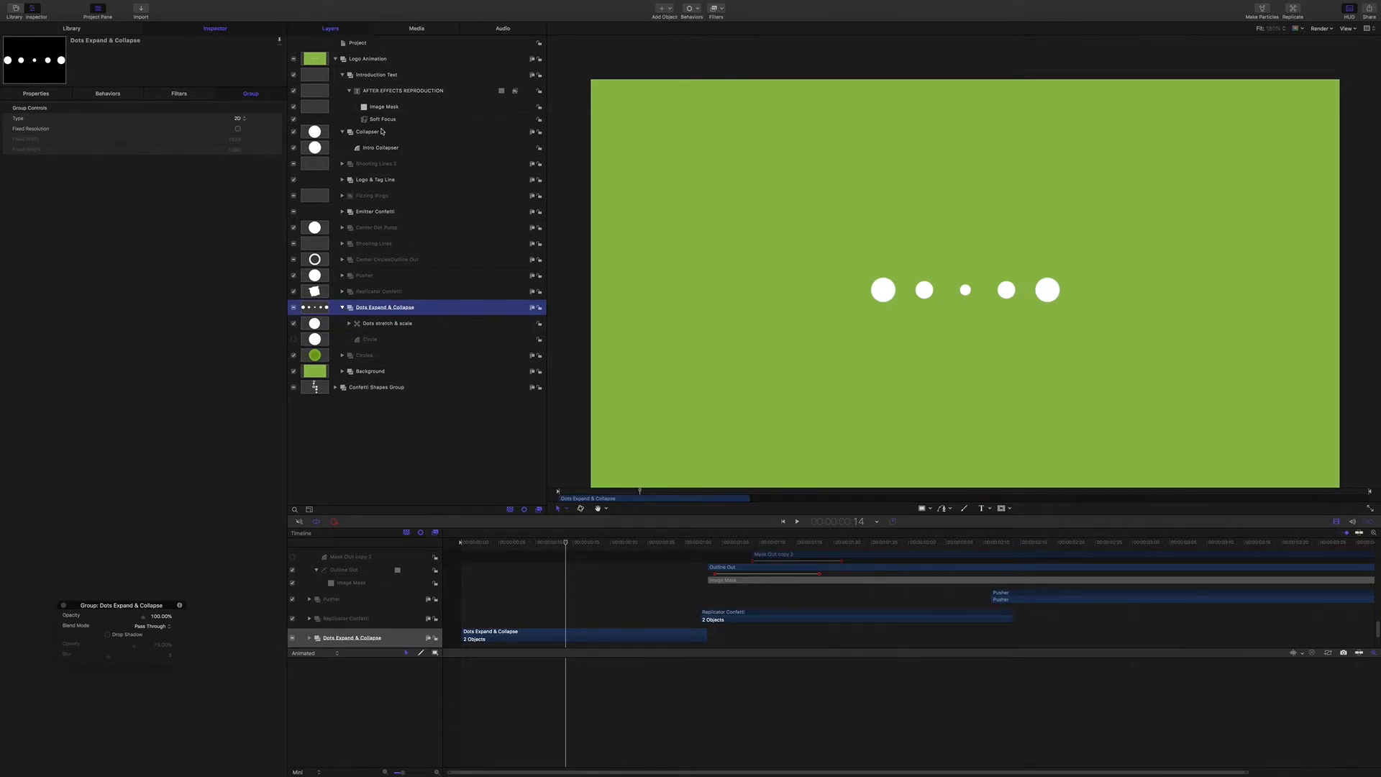
click(294, 75)
click(294, 132)
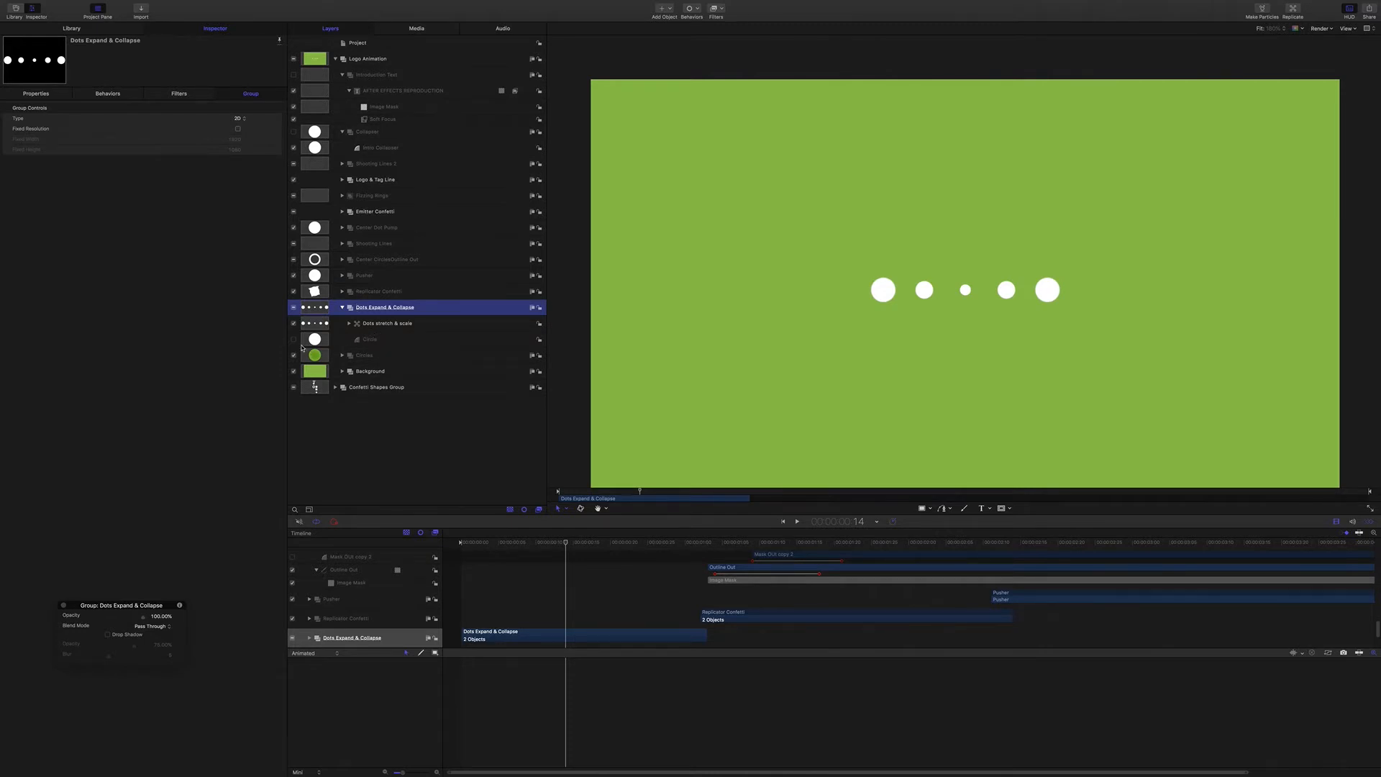
Toggle the visibility of the Circle source shape in the Dots Expand & Collapse group to check its effect on the canvas
click(294, 341)
click(294, 340)
click(294, 340)
click(294, 340)
Examine the Dots stretch & scale replicator's parameters, including its Origin options, and scrub its dot animation through to 1:05
click(380, 325)
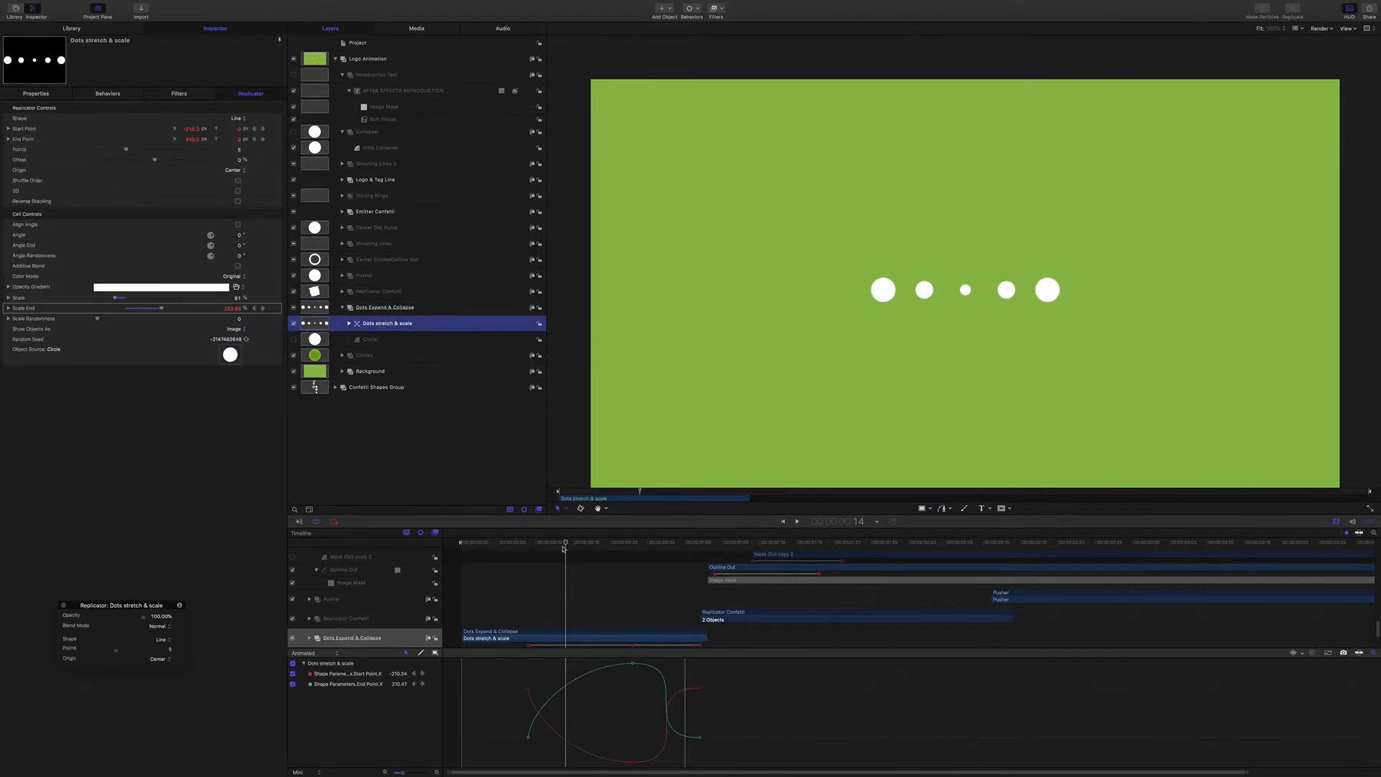
mouse_move(565, 542)
mouse_down()
mouse_move(526, 542)
mouse_move(586, 544)
mouse_move(574, 544)
mouse_up()
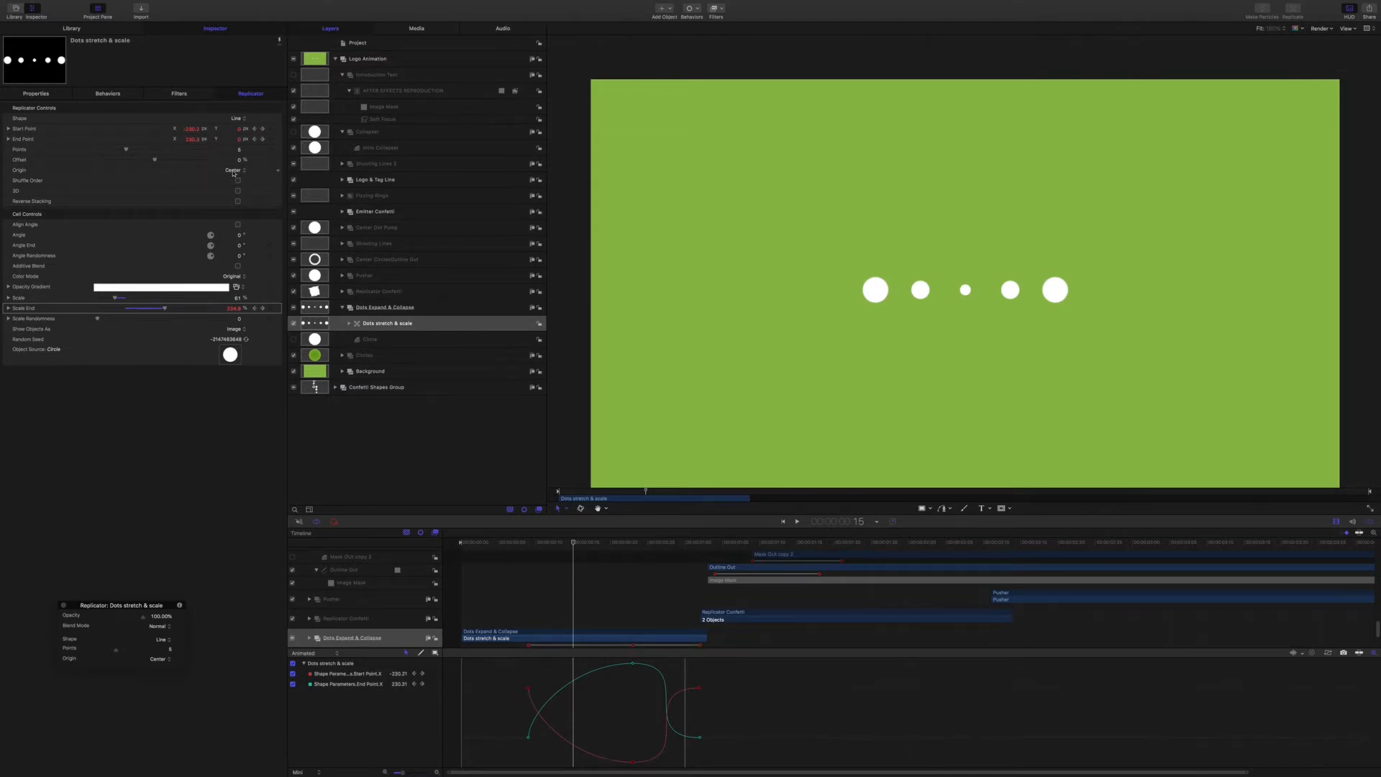
click(233, 172)
click(233, 171)
drag(574, 545, 619, 563)
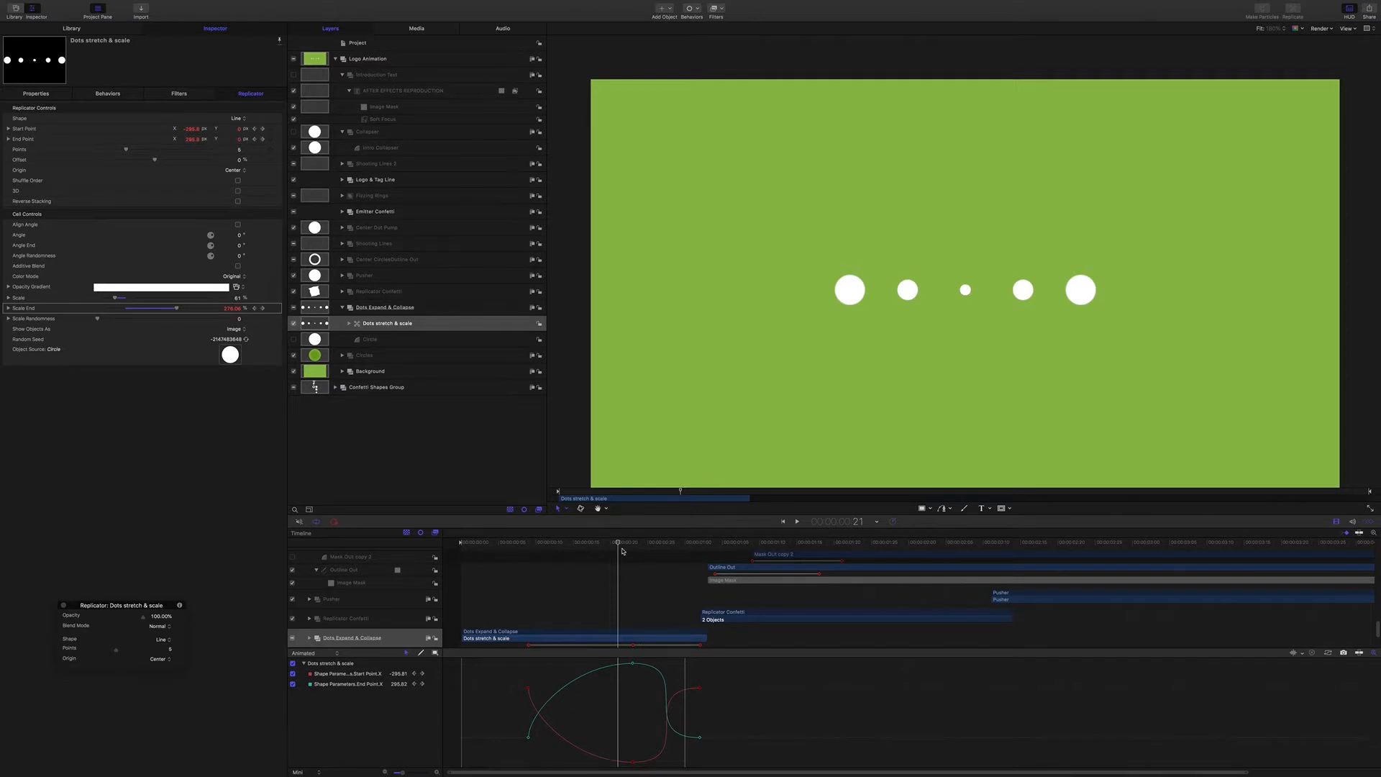
drag(617, 543, 601, 543)
drag(570, 543, 648, 556)
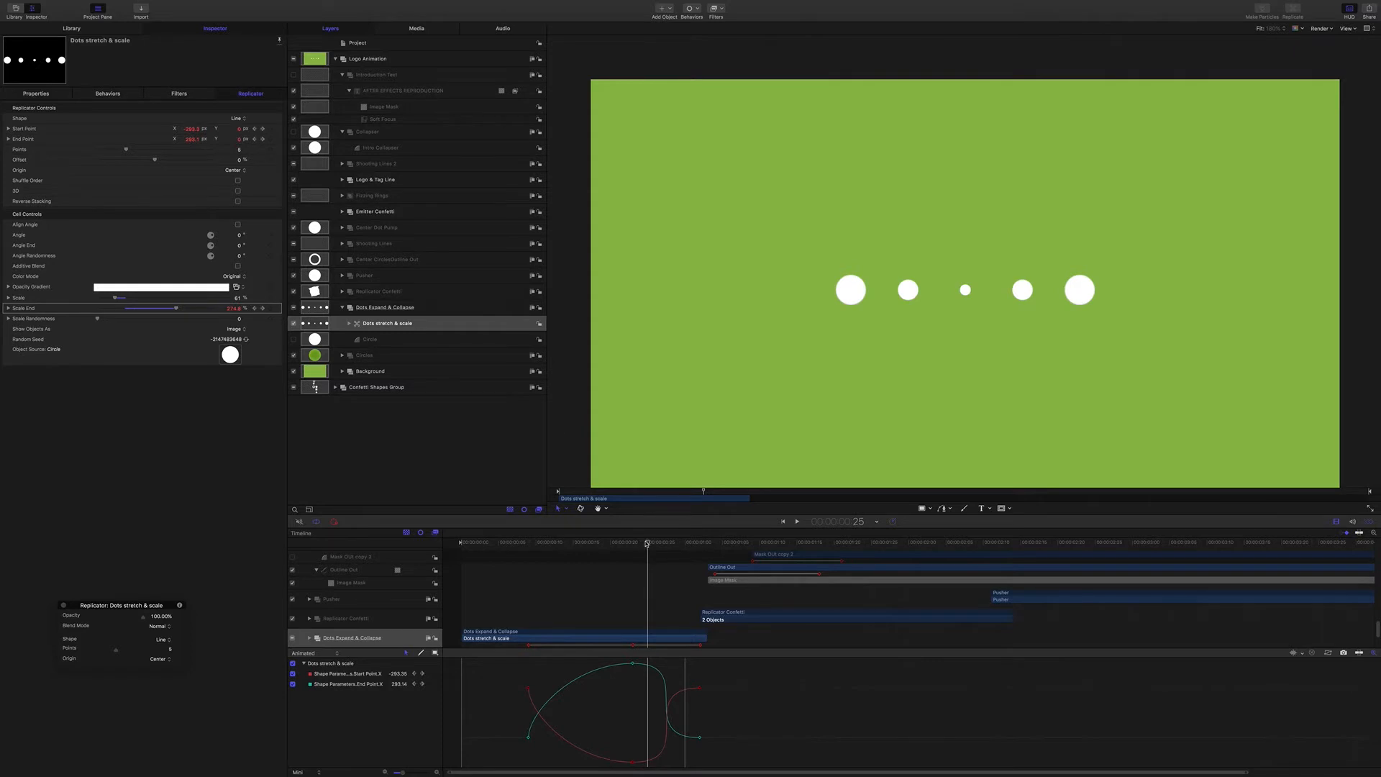
drag(647, 543, 713, 542)
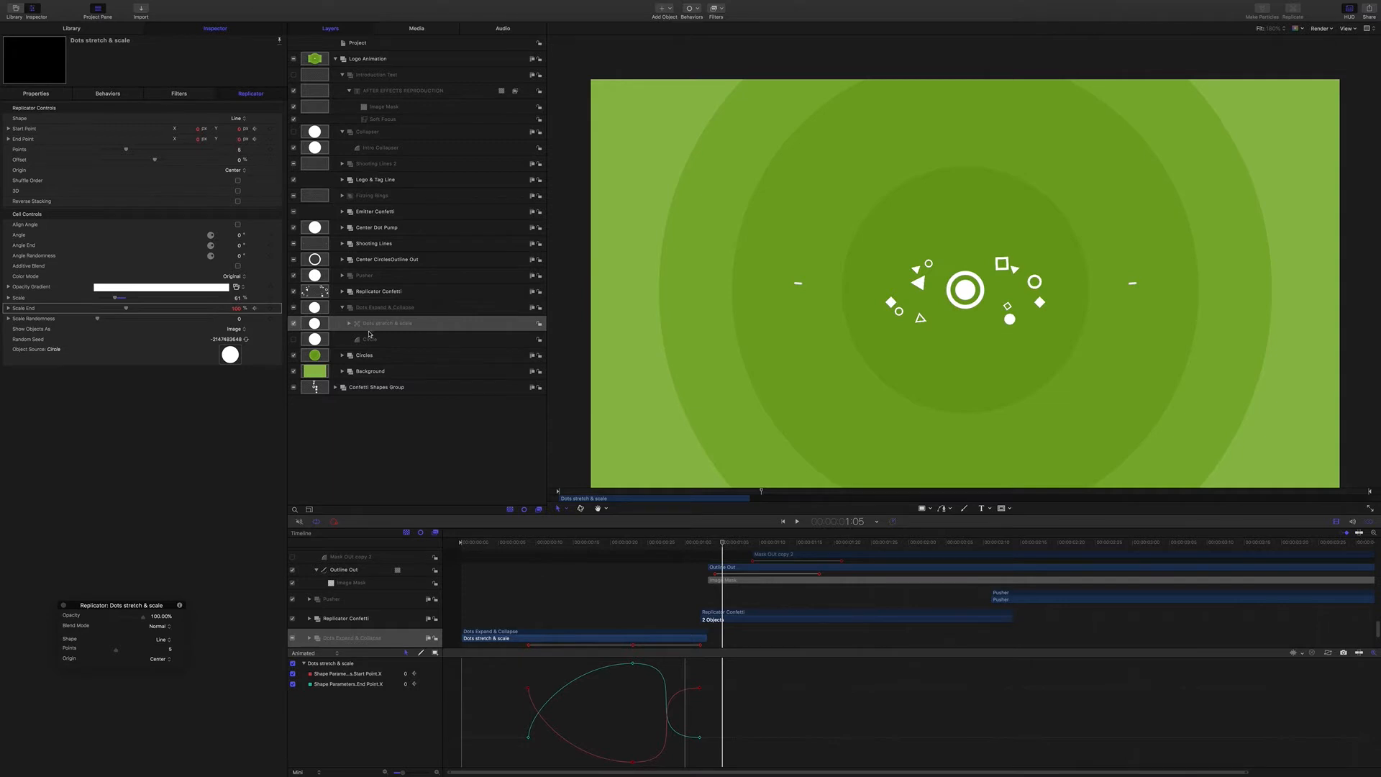
Expand the Circles group and review the Large circle's scale animation by scrubbing to 1:13
click(366, 356)
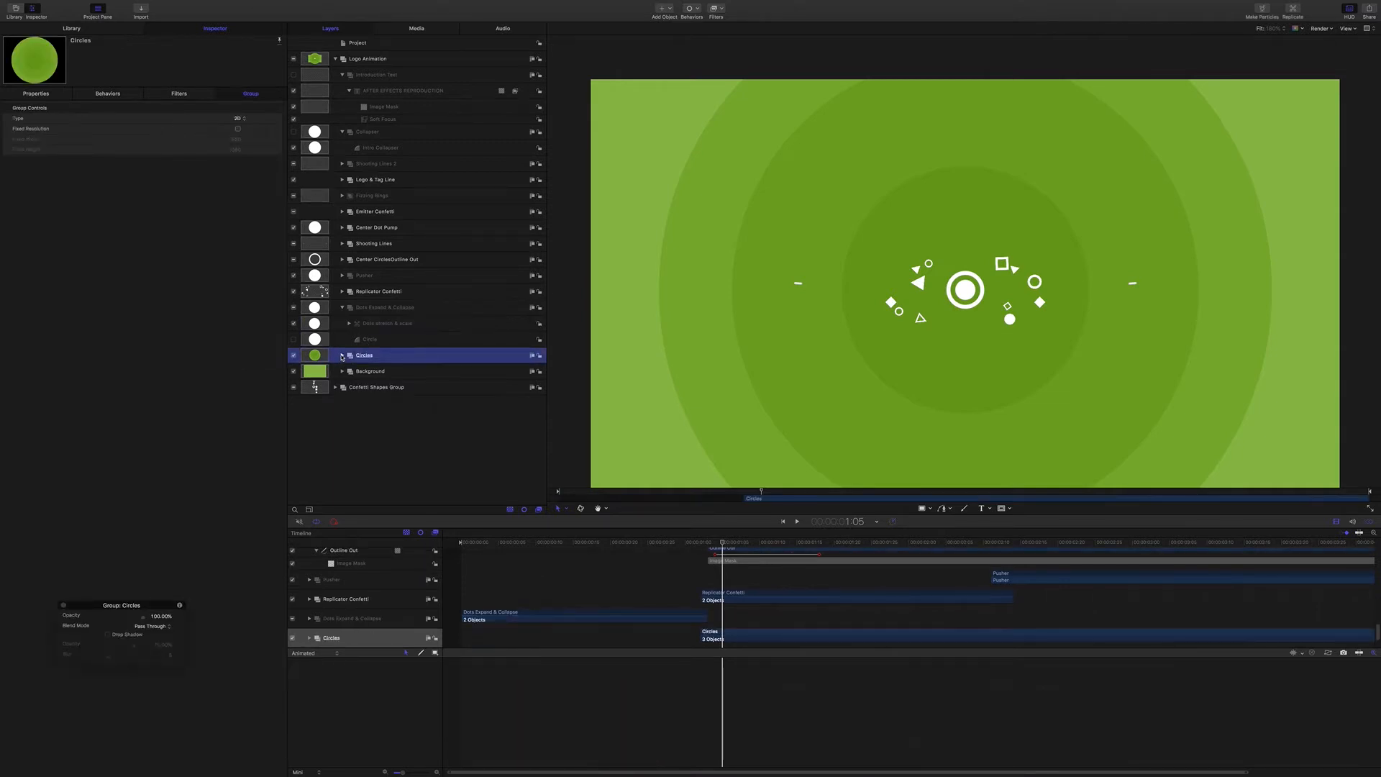
click(342, 355)
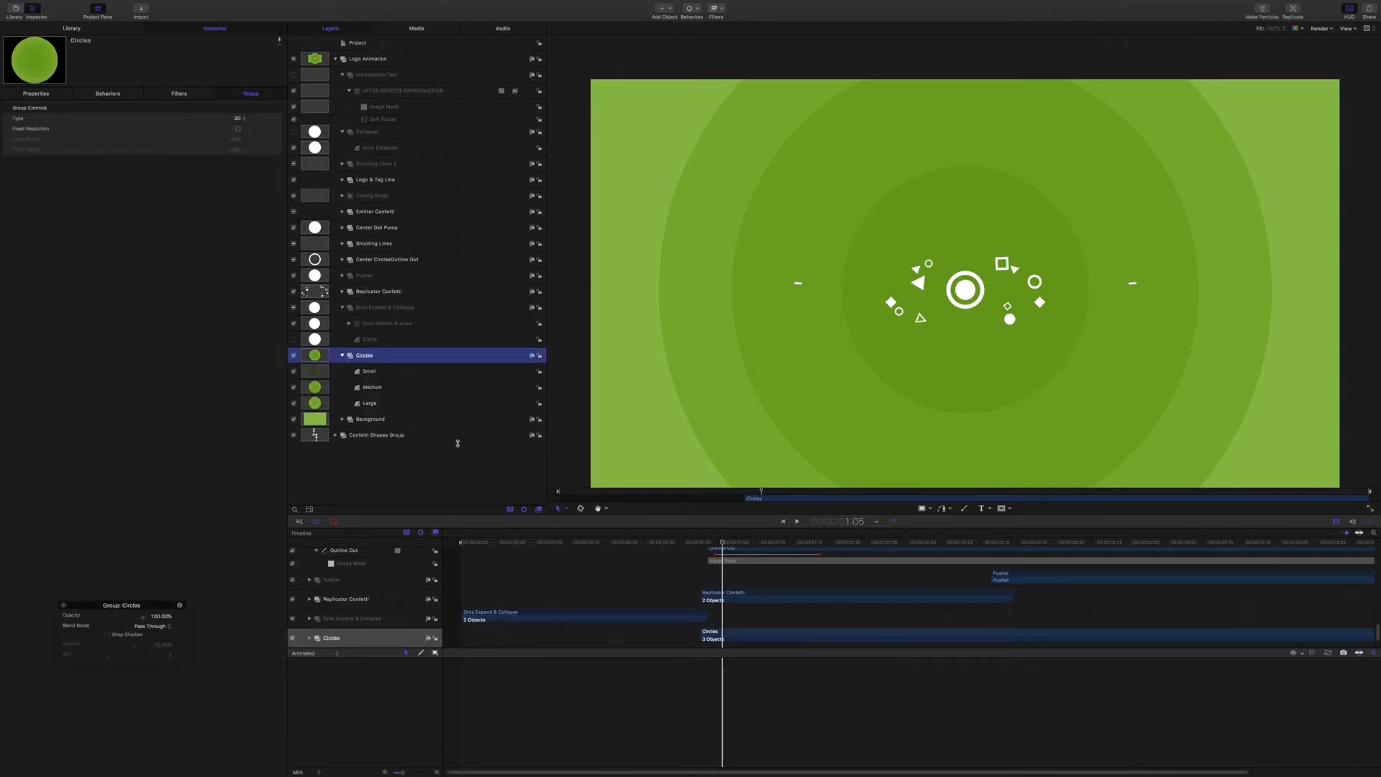
click(370, 403)
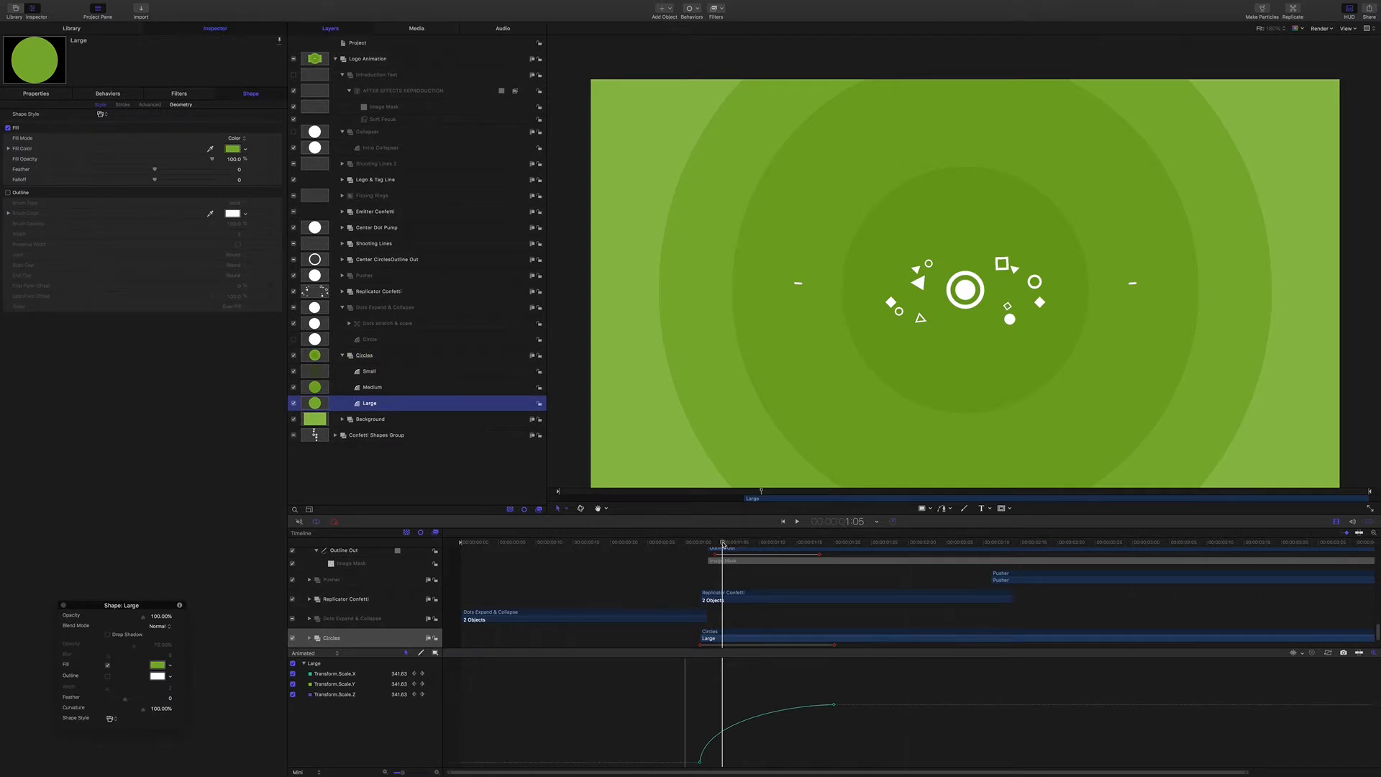
drag(723, 545, 782, 545)
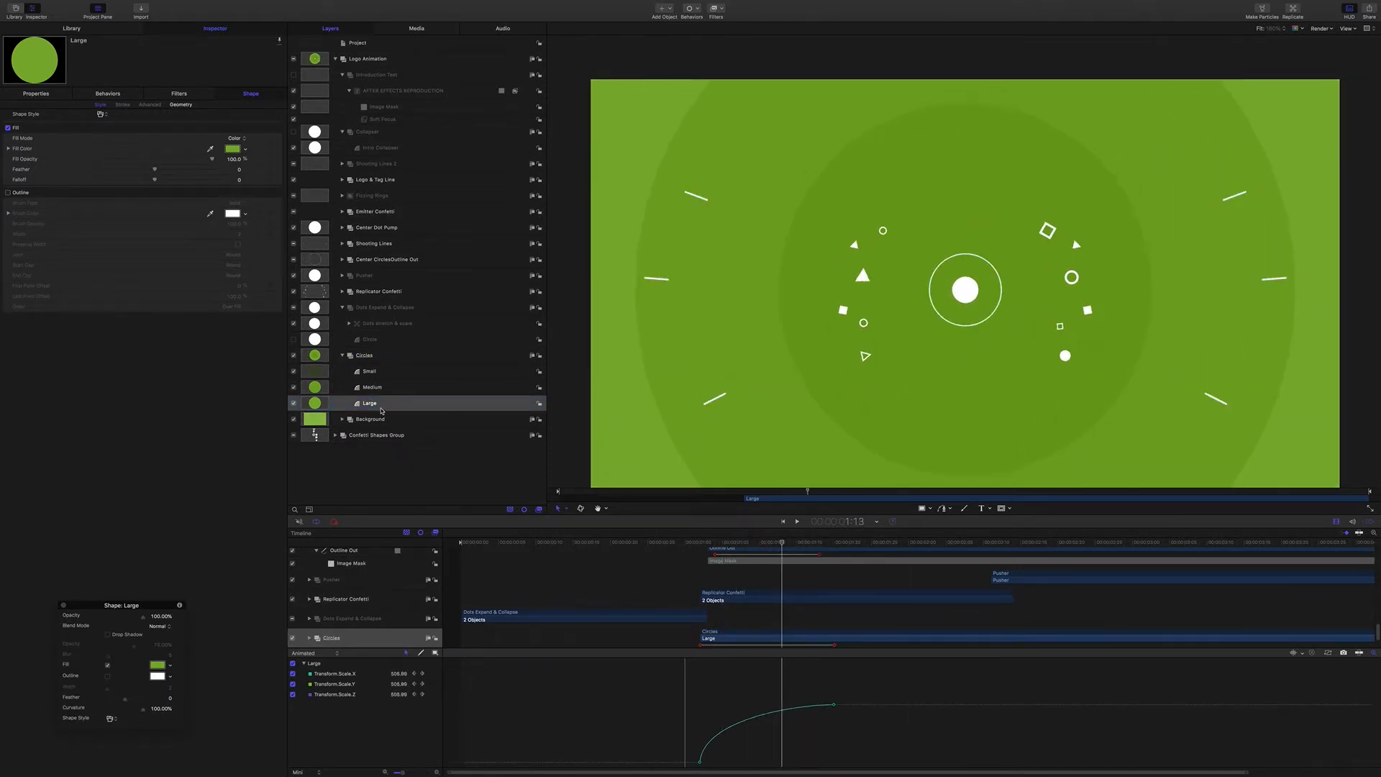
Compare the scale curves of the Medium and Small circles and scrub through their animation to 2:16
click(375, 389)
click(375, 373)
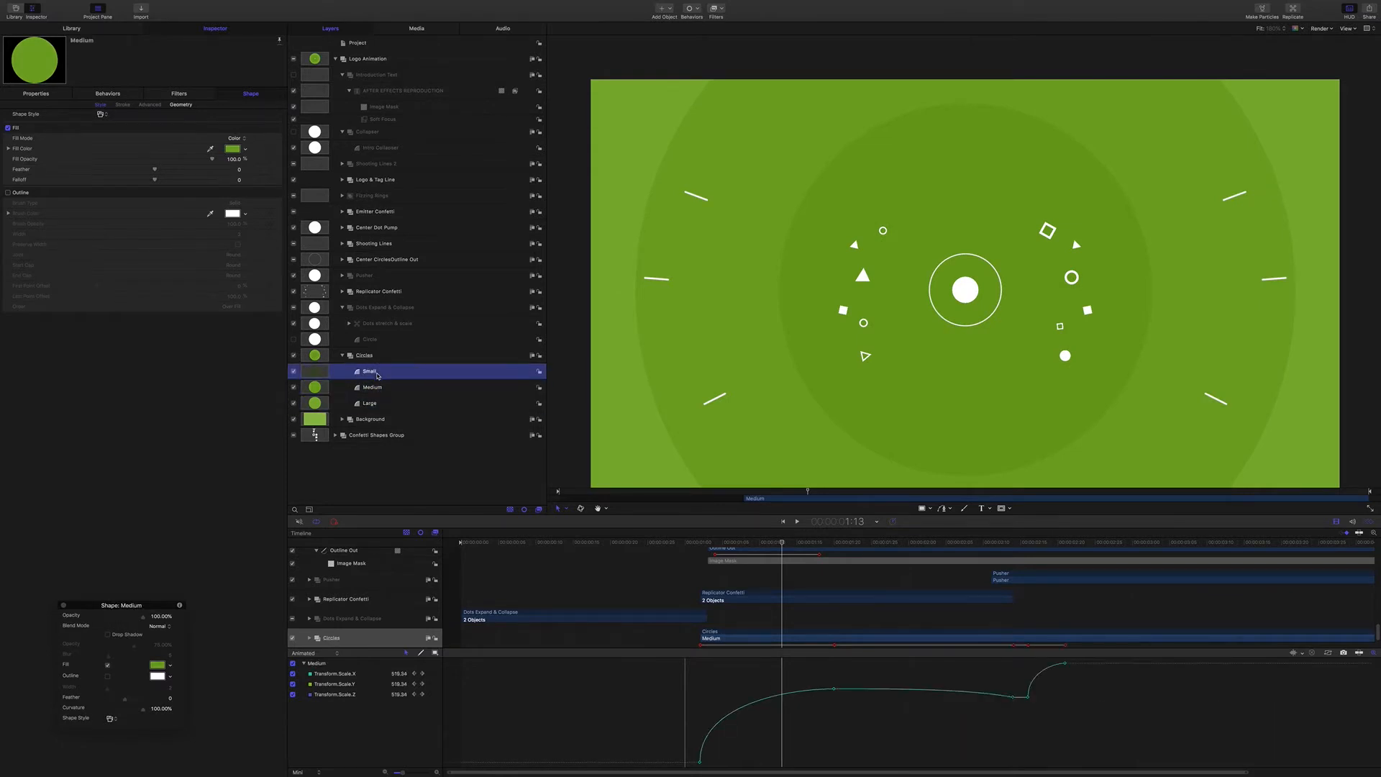
click(373, 386)
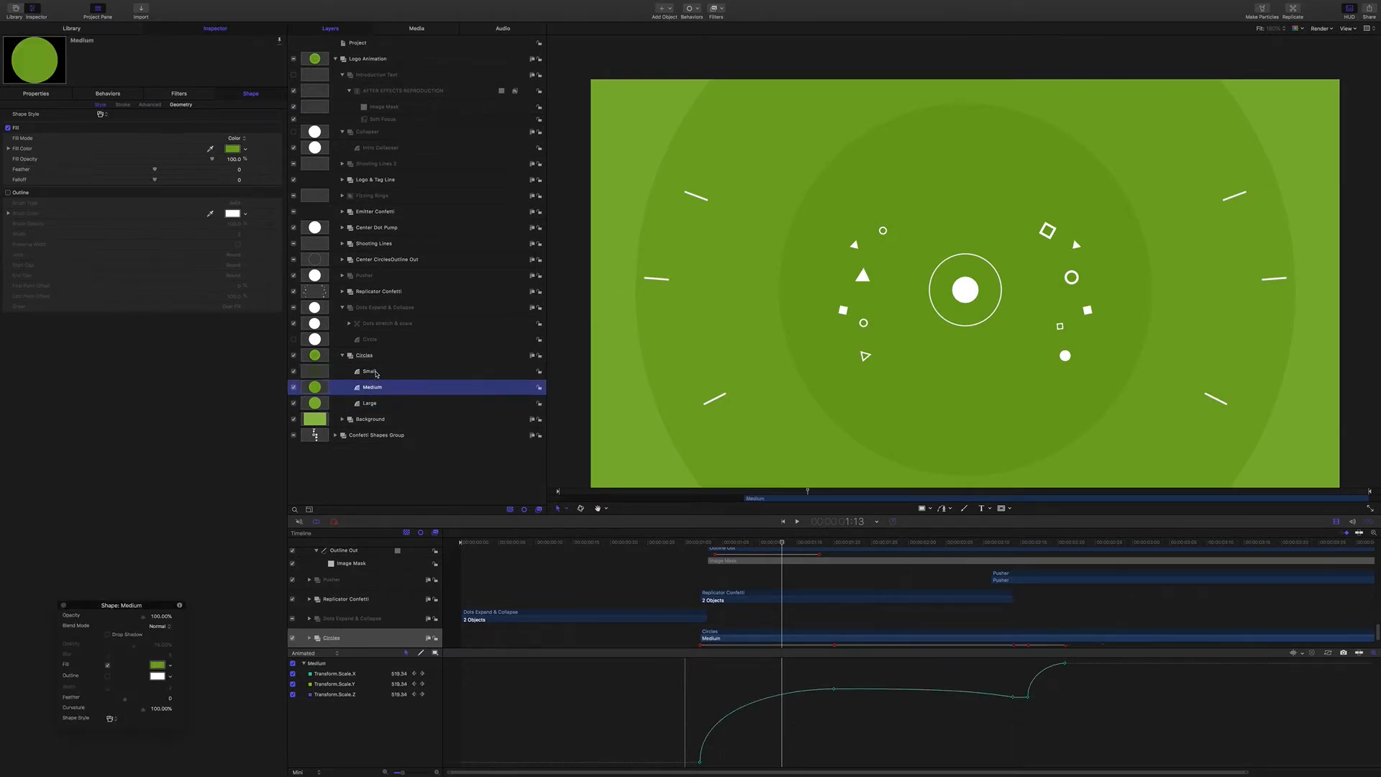
click(373, 372)
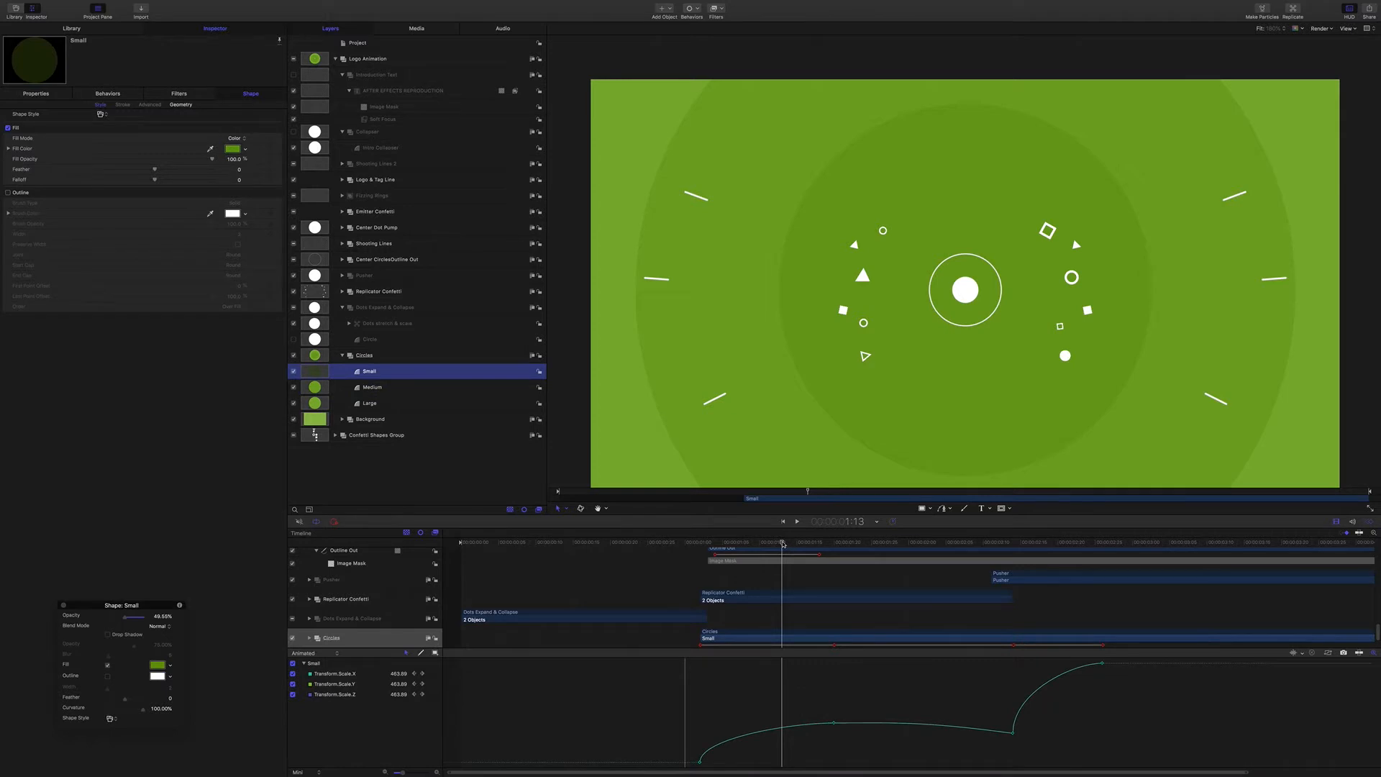
drag(784, 544, 946, 573)
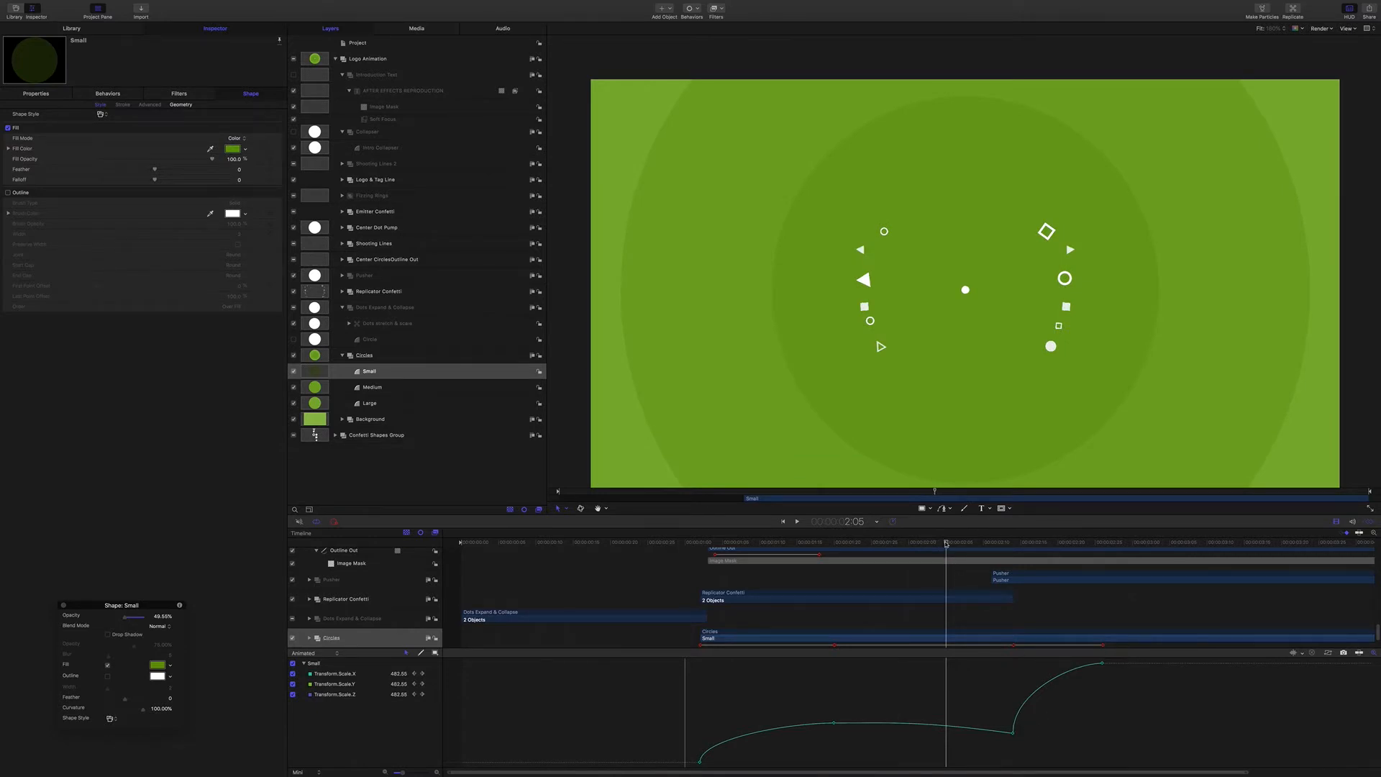
drag(946, 544, 1030, 574)
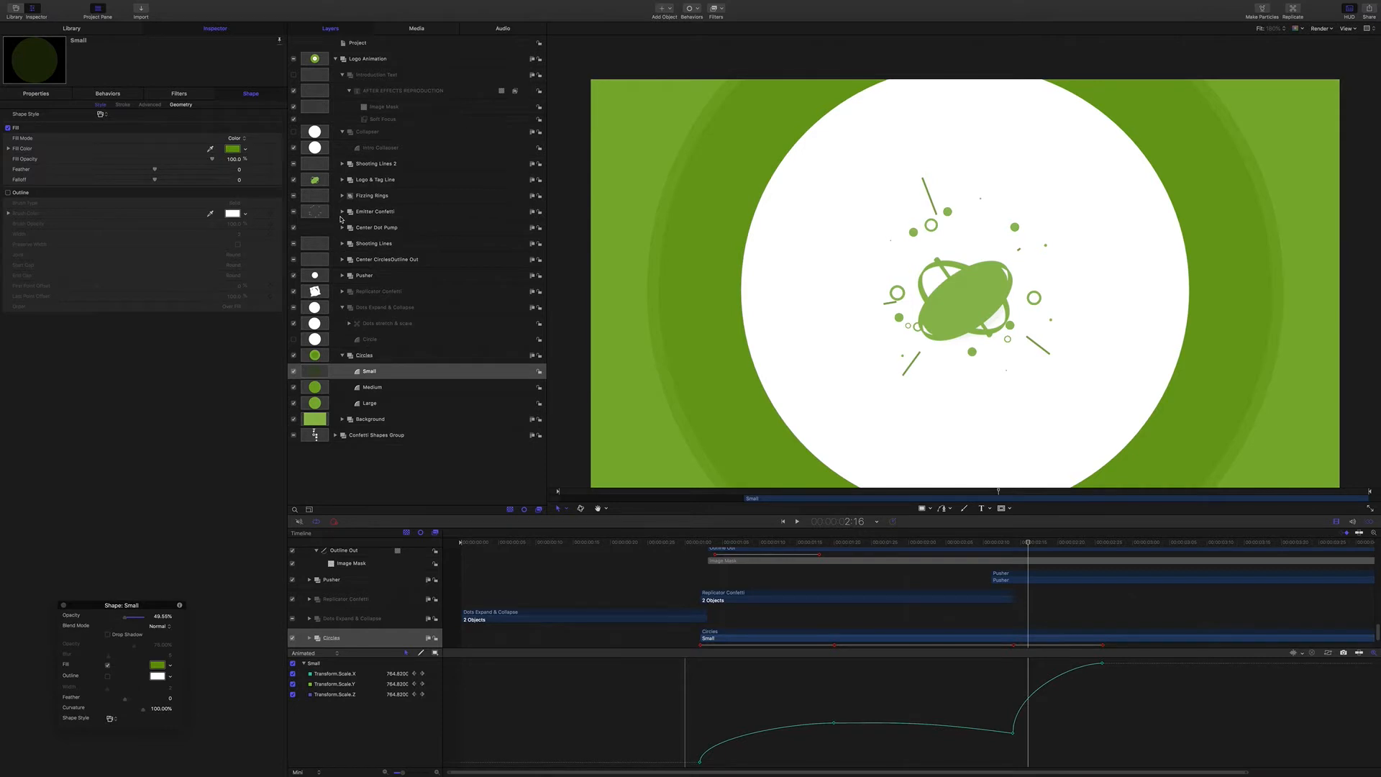
Expand the Pusher group, examine the Pusher shape's scale animation, and scrub back to 1:06
click(343, 276)
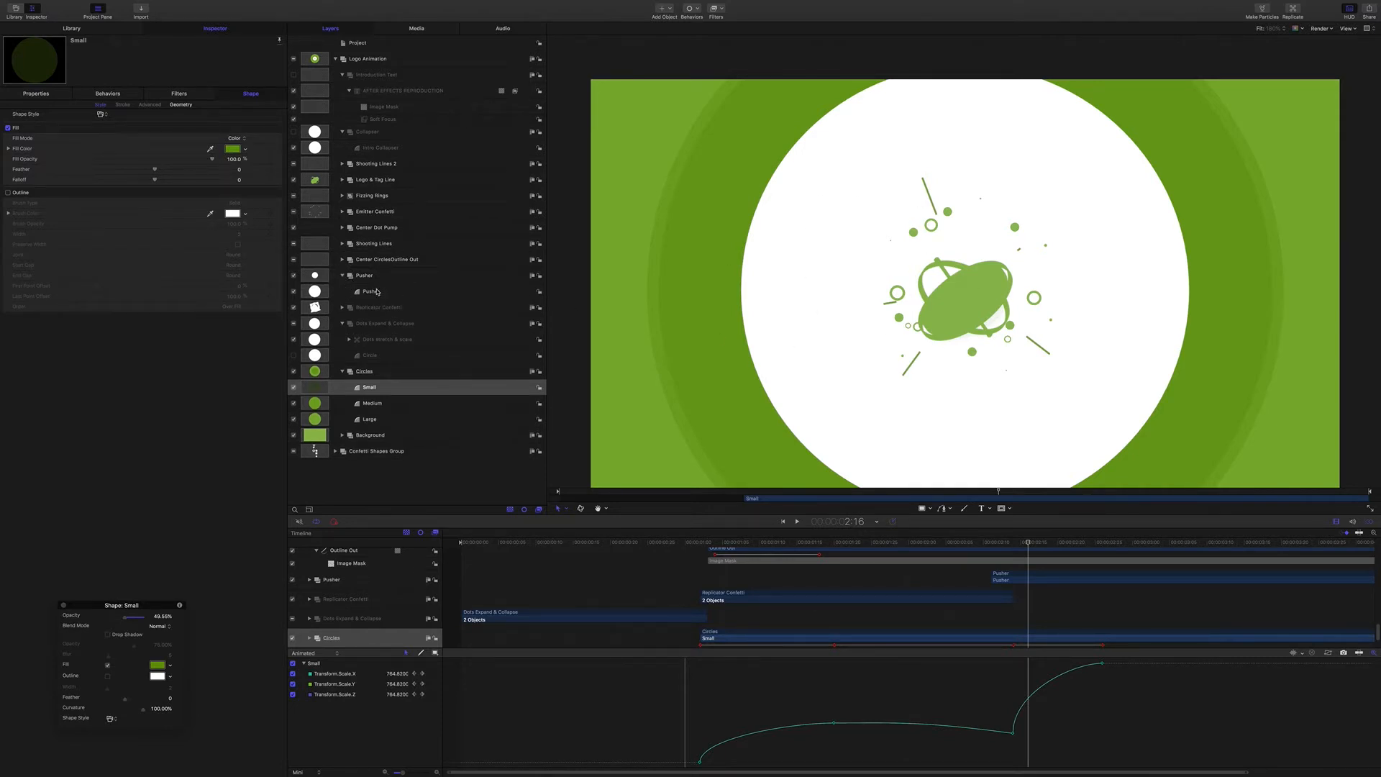
click(376, 292)
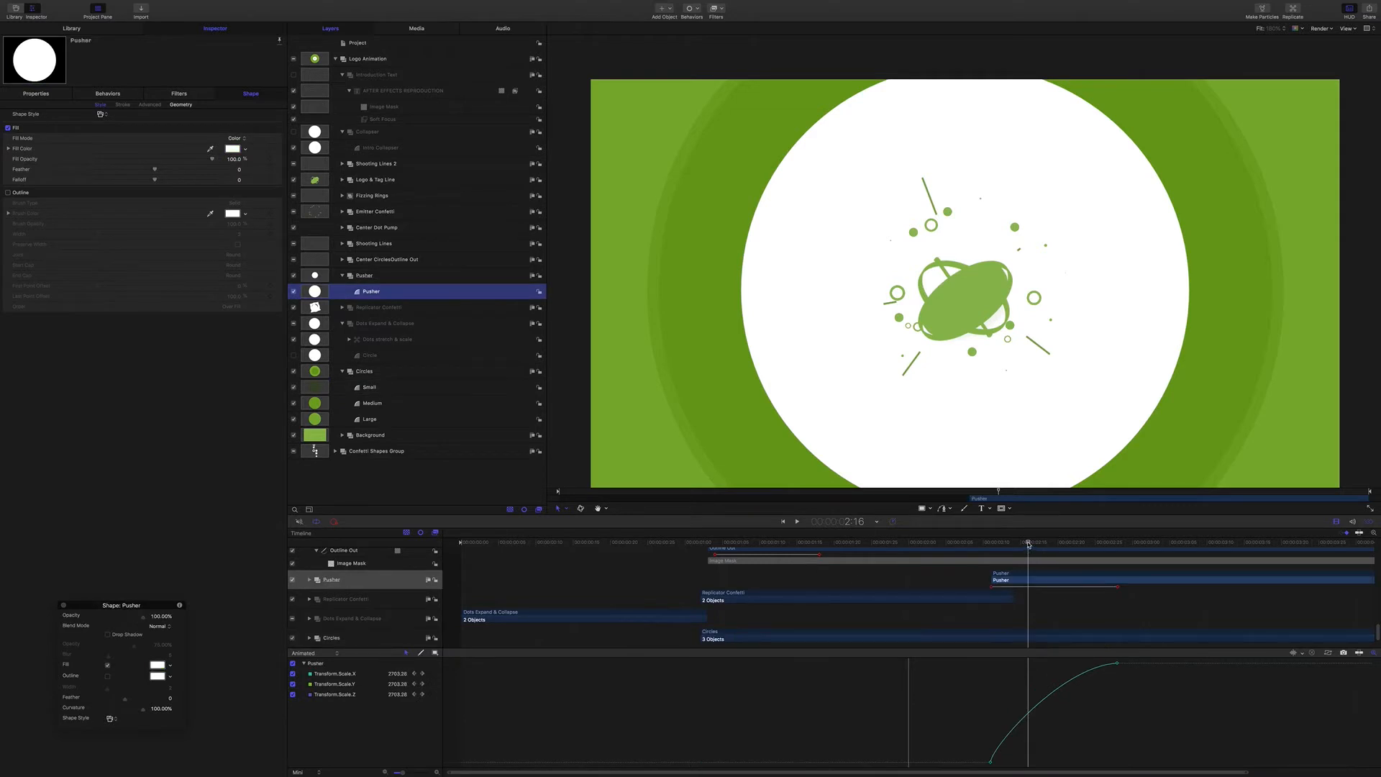
drag(1029, 545, 728, 541)
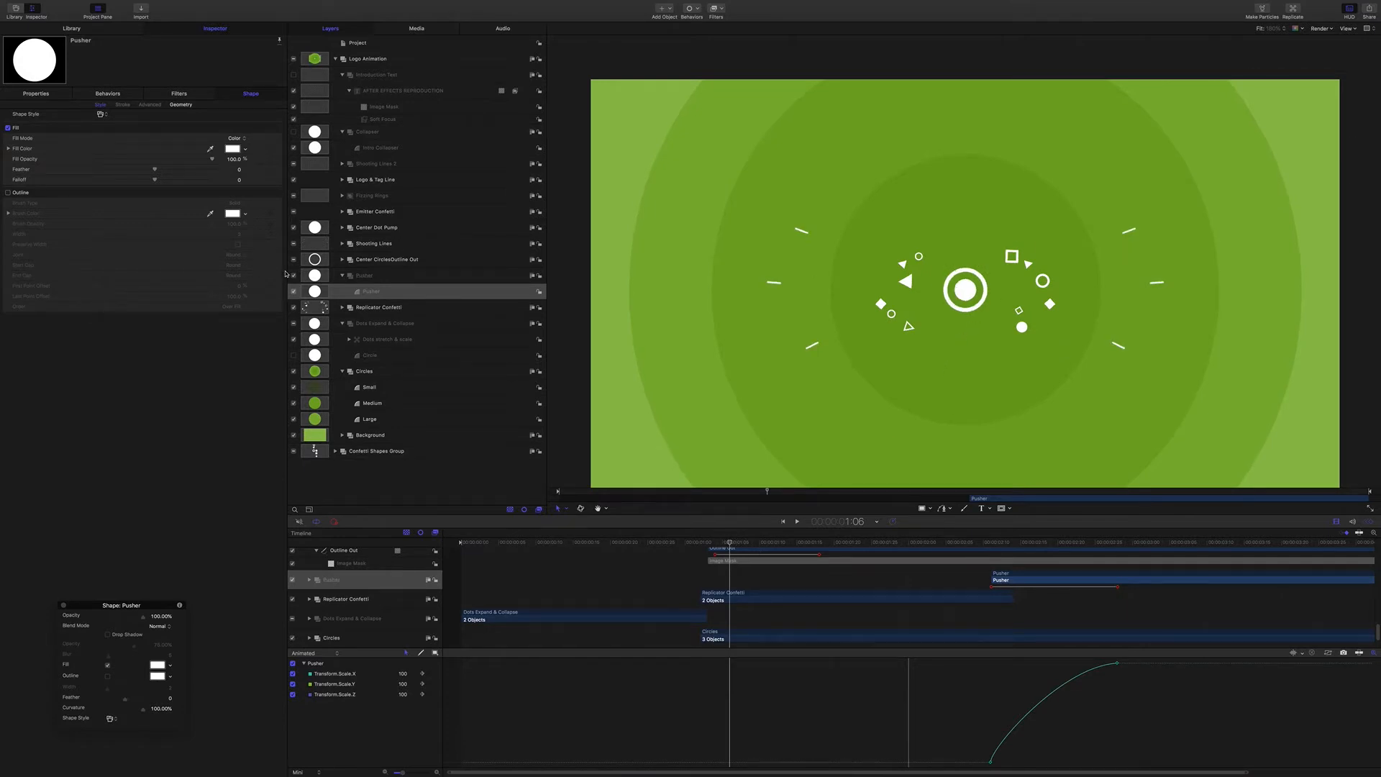
Collapse the Circles and Dots Expand & Collapse groups in the layer list
click(342, 372)
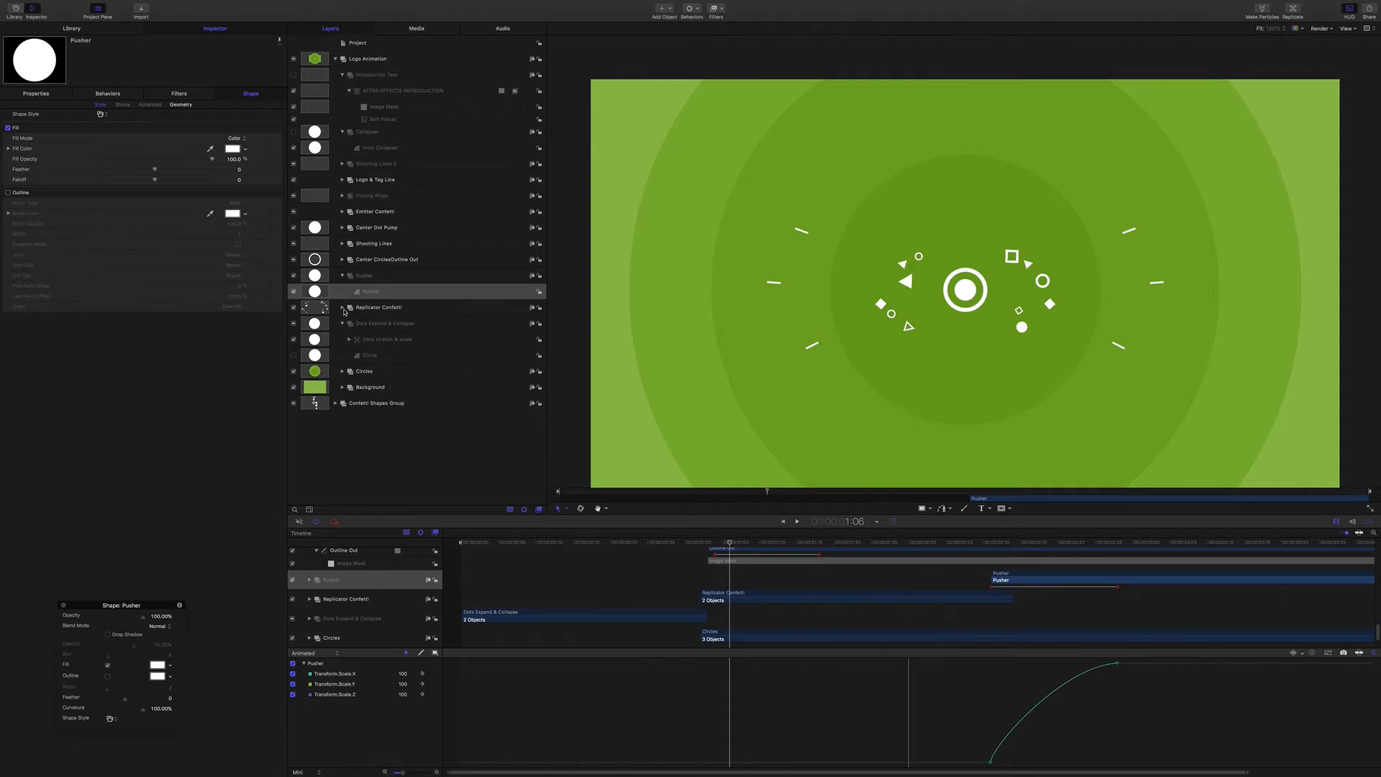
click(342, 323)
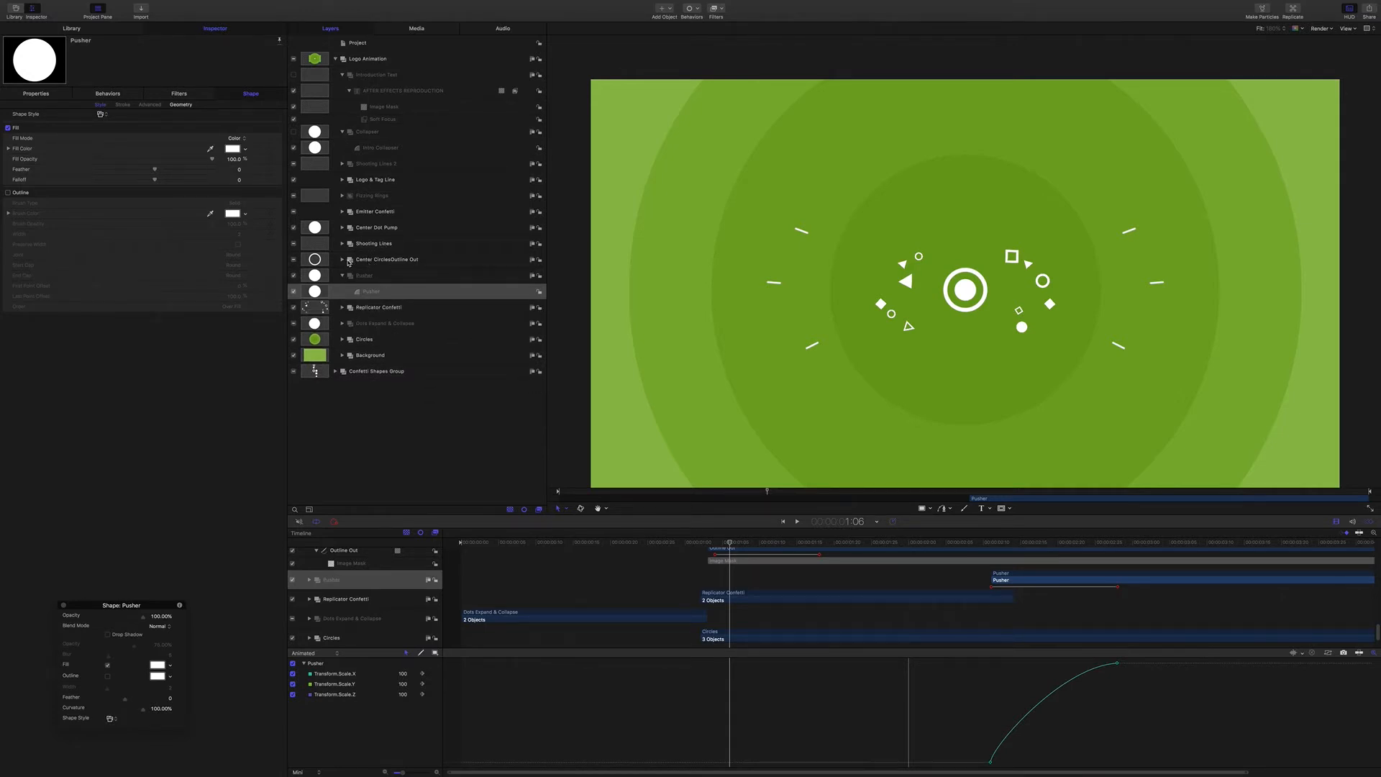
Collapse the Pusher group and review the Center Pump shape's scale animation inside Center Dot Pump by scrubbing to 1:11
click(388, 261)
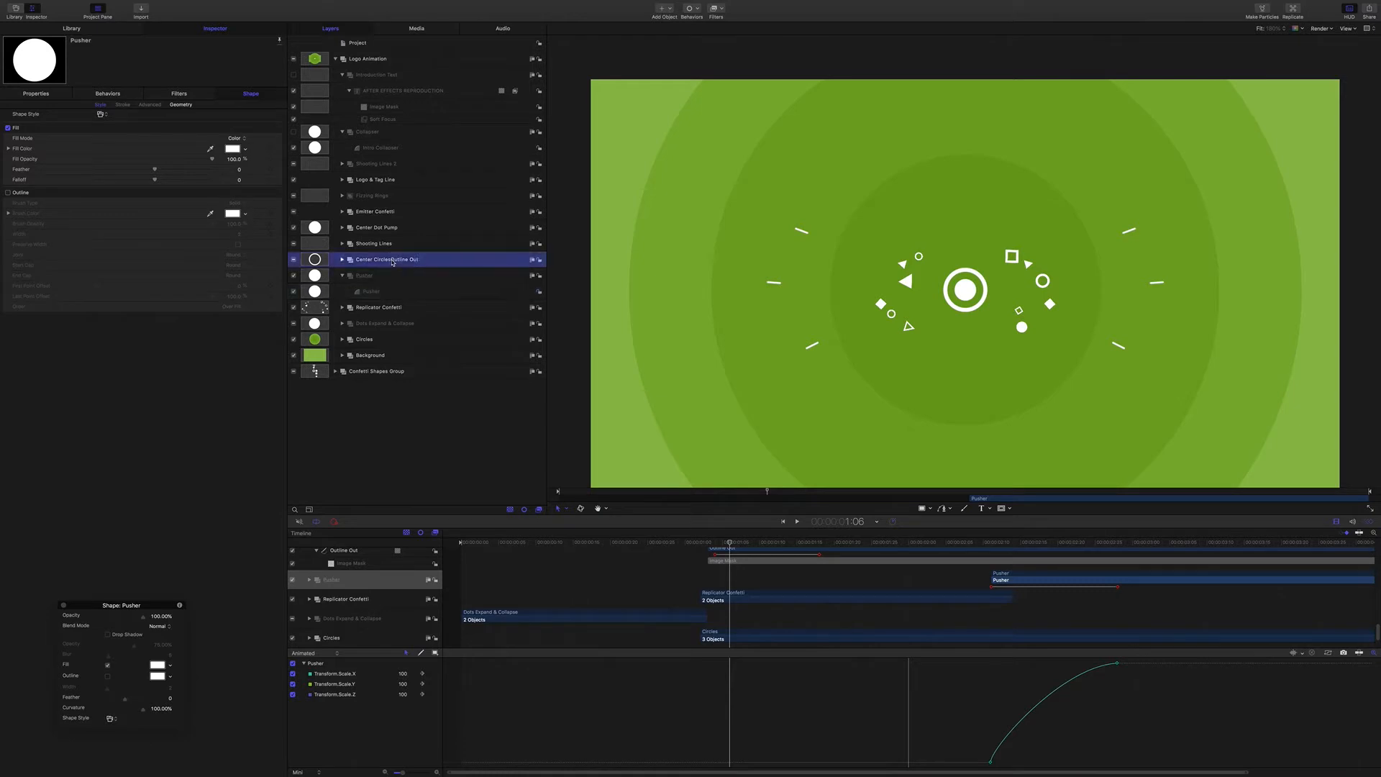
click(343, 276)
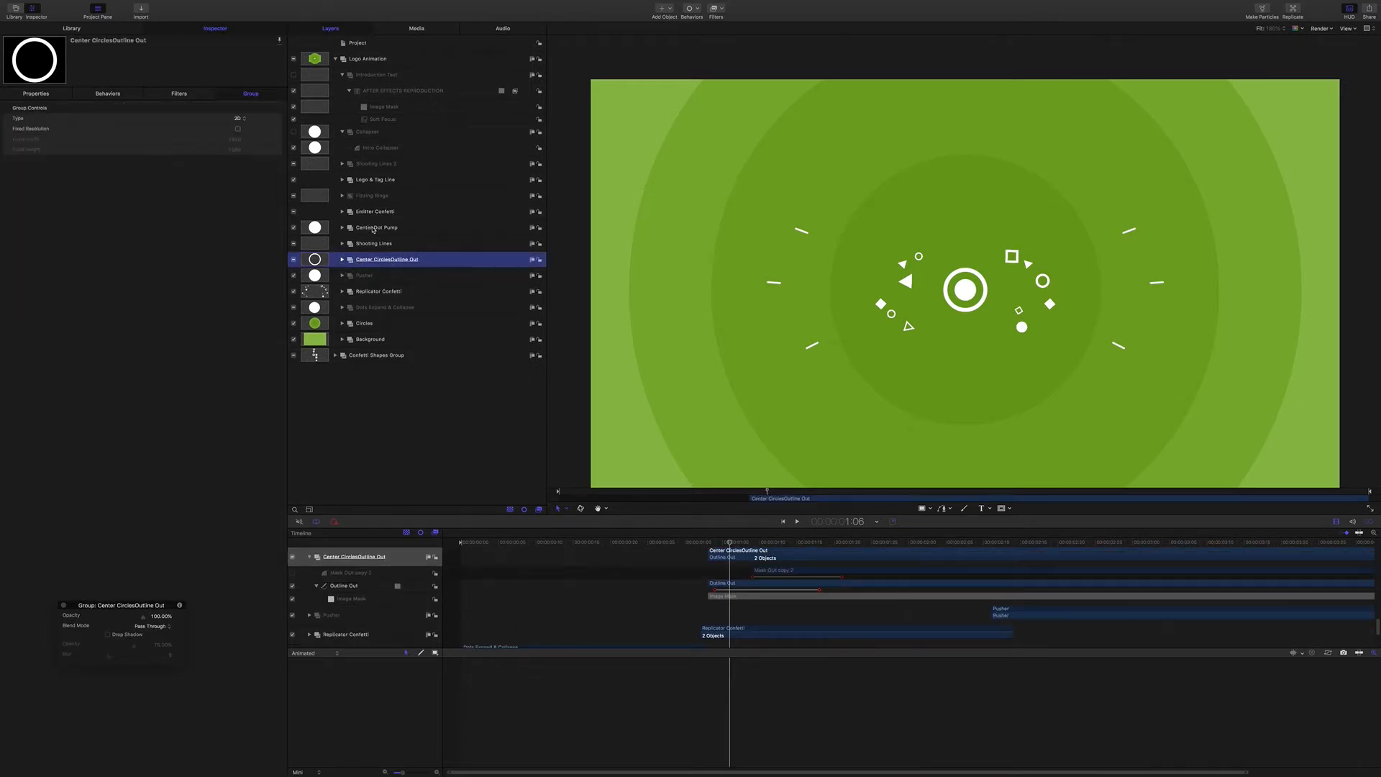
click(373, 229)
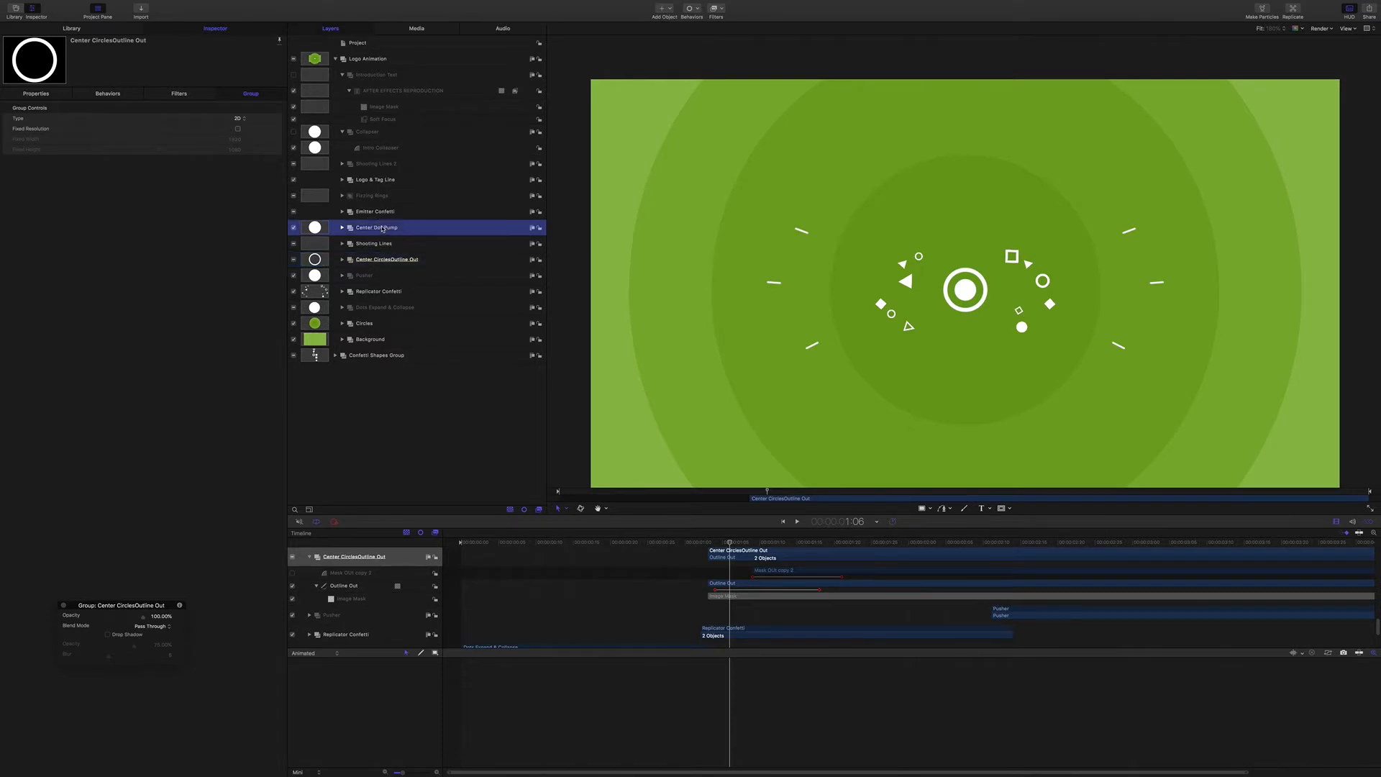
click(343, 229)
click(392, 246)
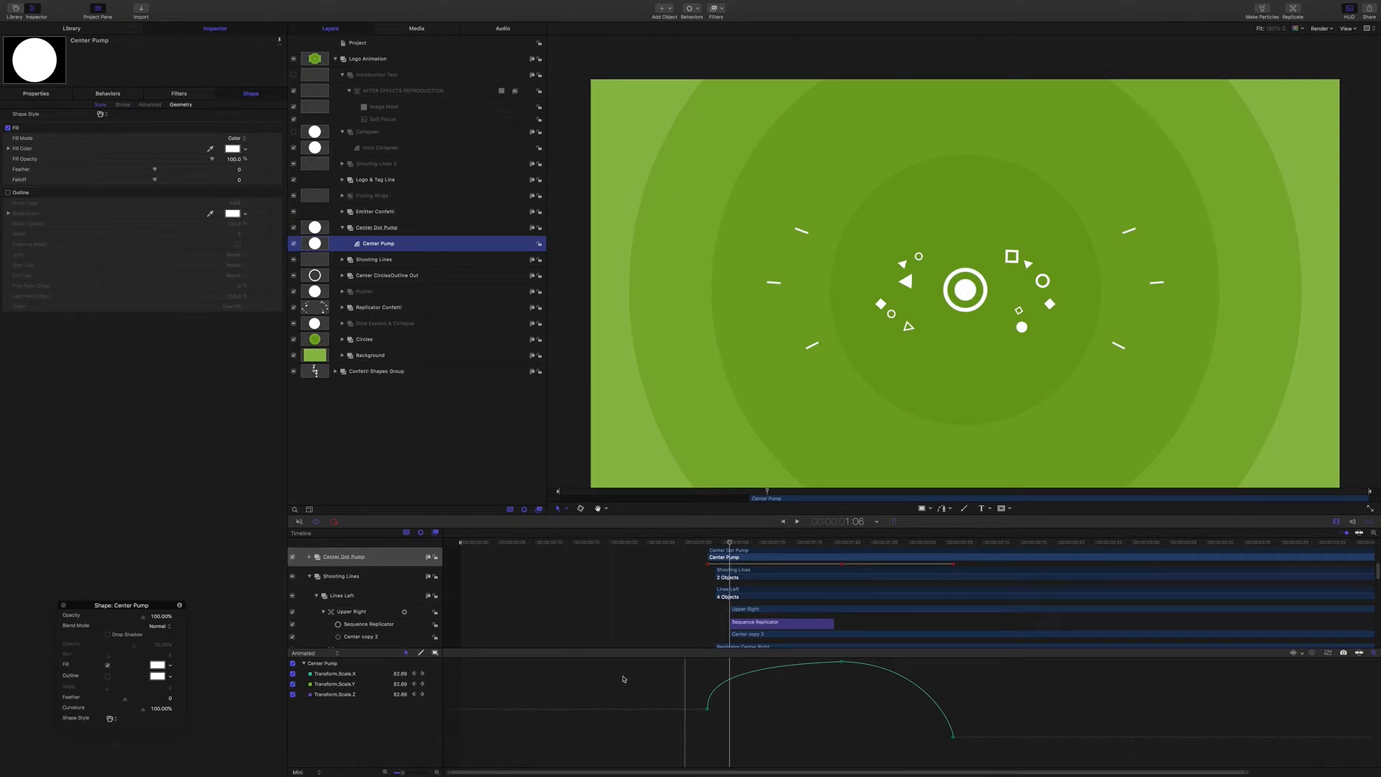
drag(730, 543, 767, 566)
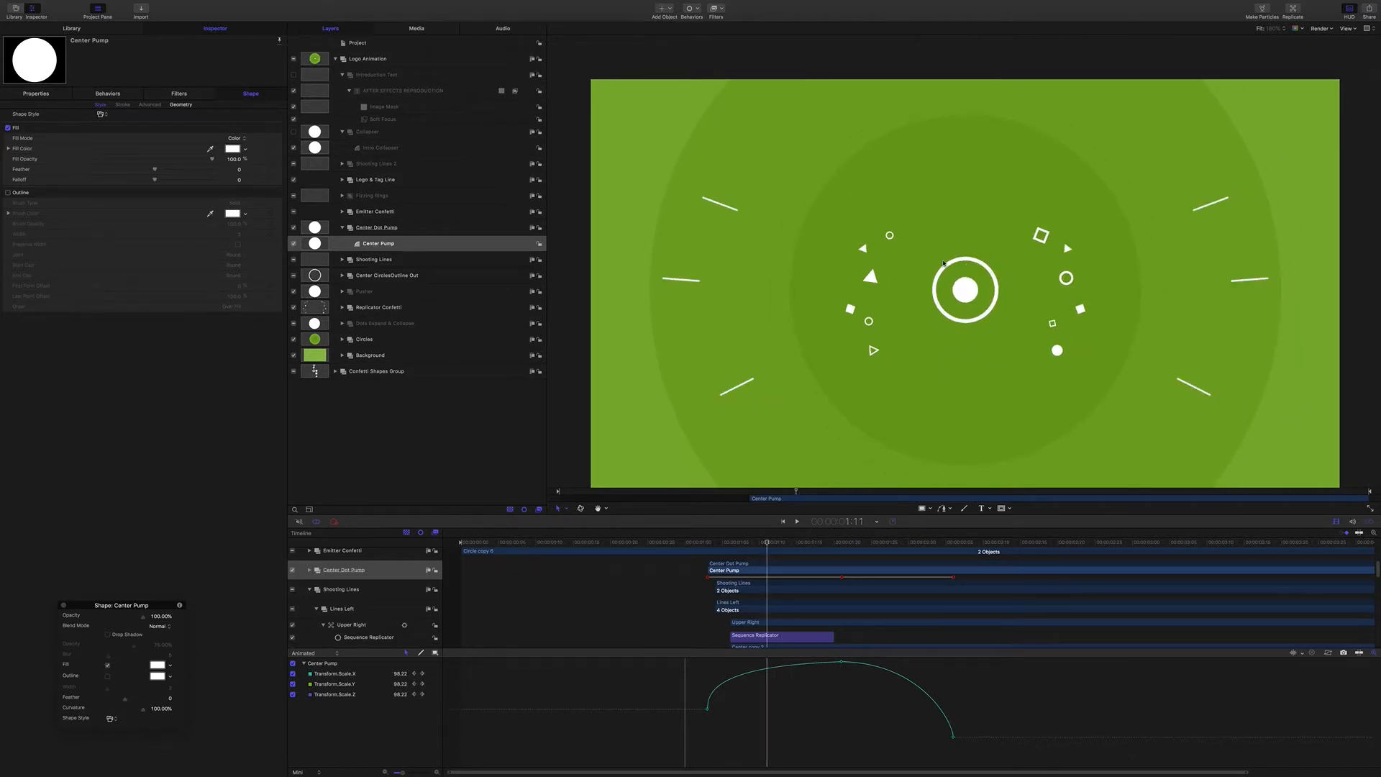
Expand Center CirclesOutline Out, show the Mask Out copy 2 shape over Outline Out, and scrub to 1:15
click(342, 277)
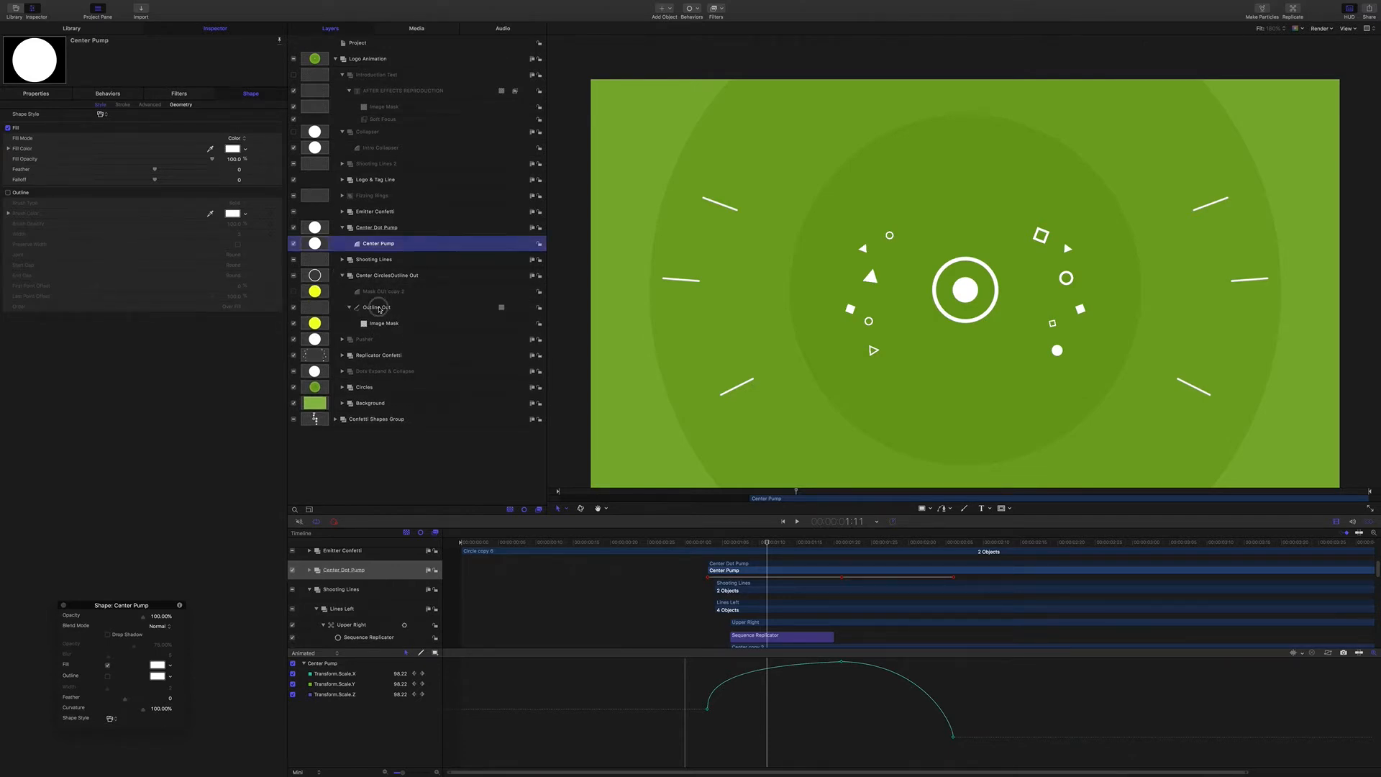
click(380, 310)
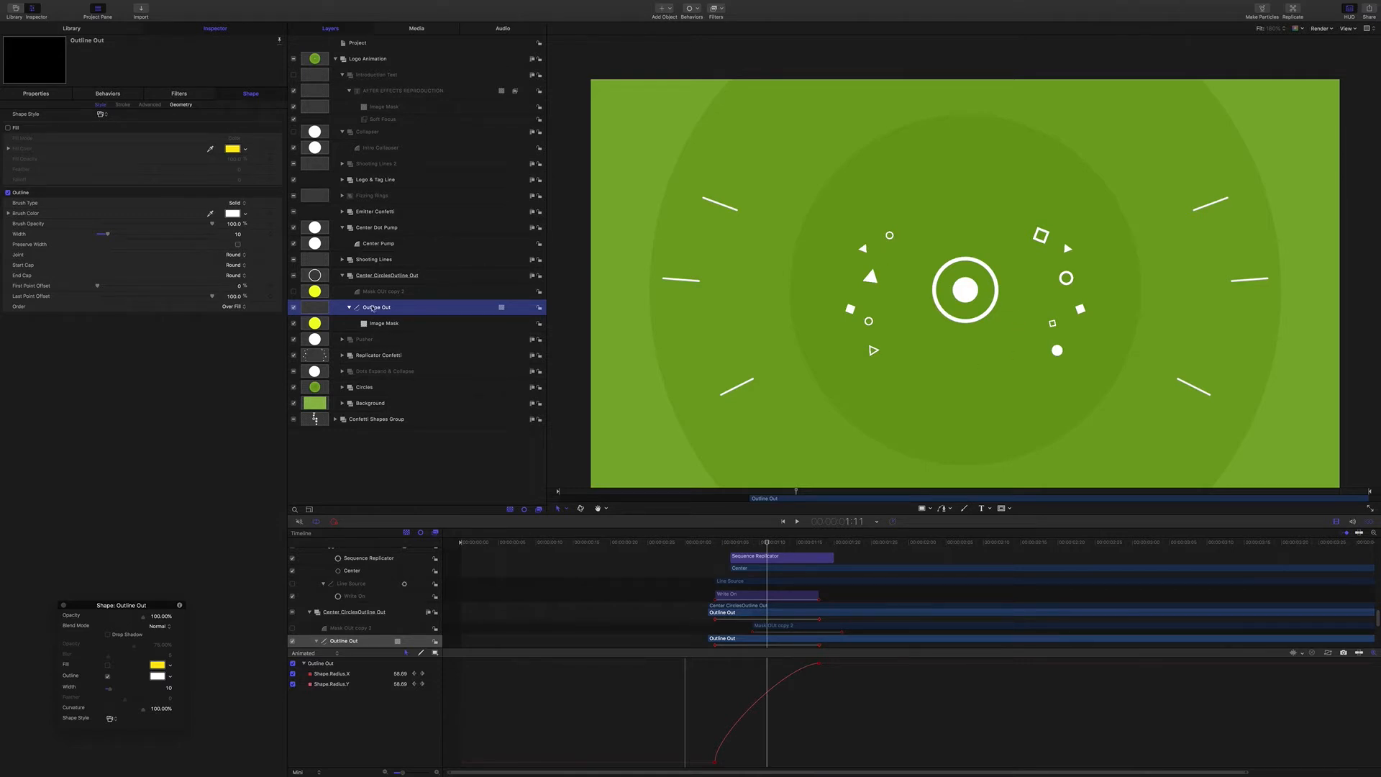
click(293, 291)
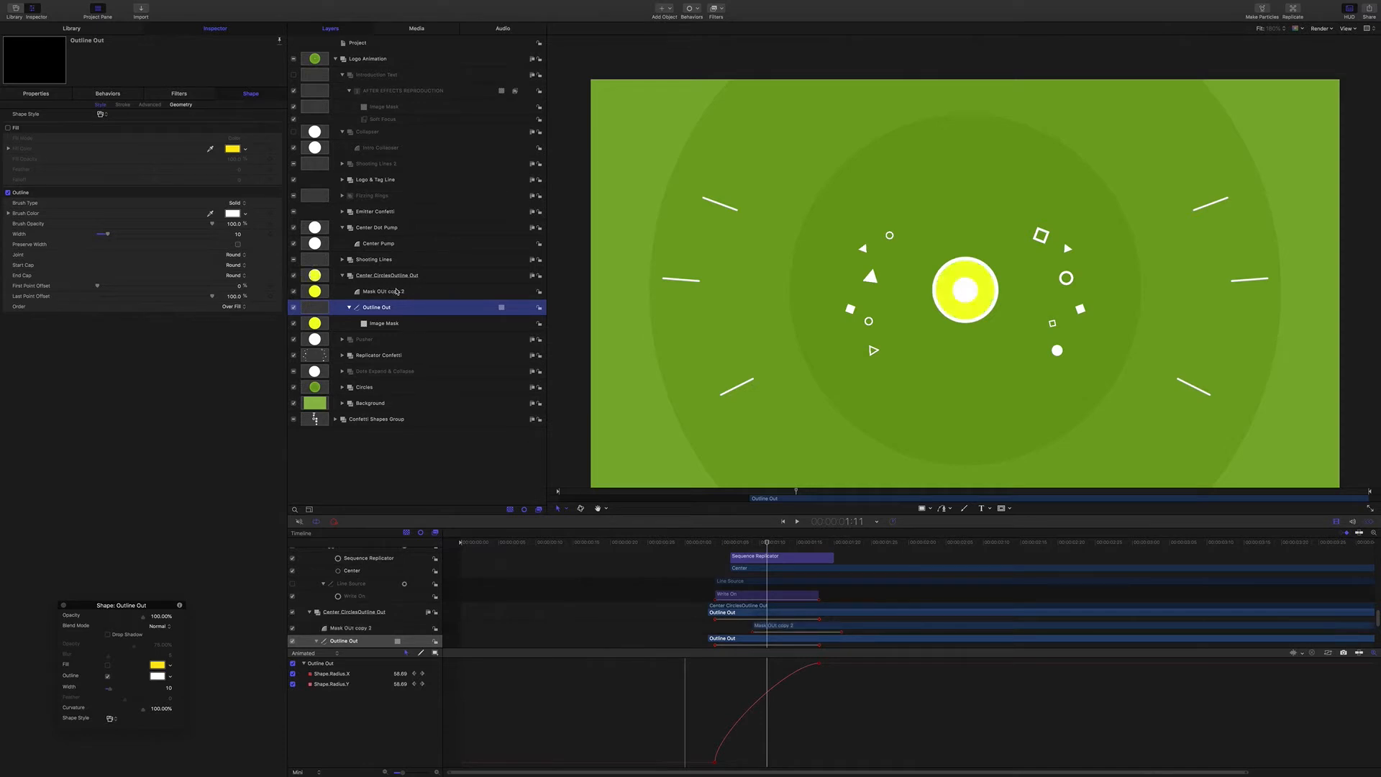
drag(767, 545, 798, 545)
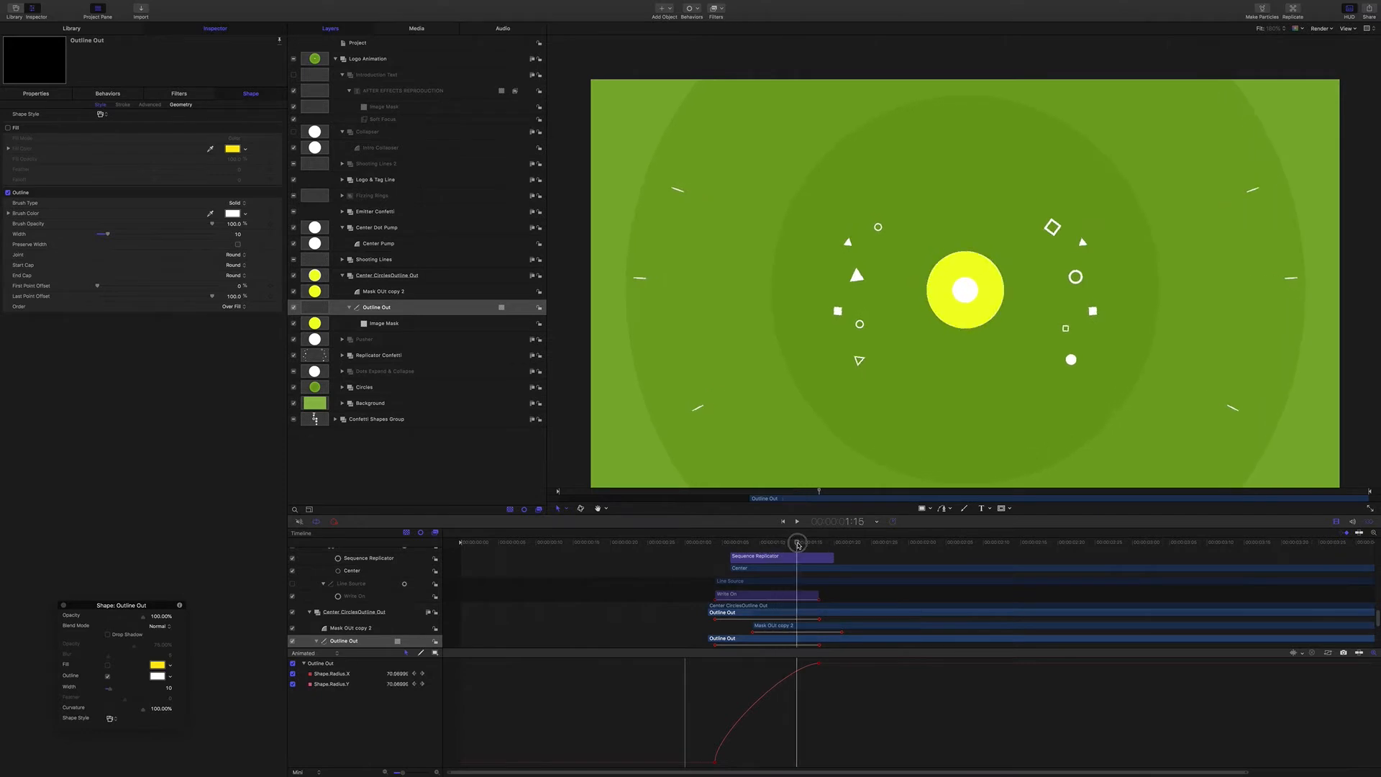
Toggle Outline Out off and on to compare it with the mask, scrub back to 1:11, and hide Mask Out copy 2
click(293, 308)
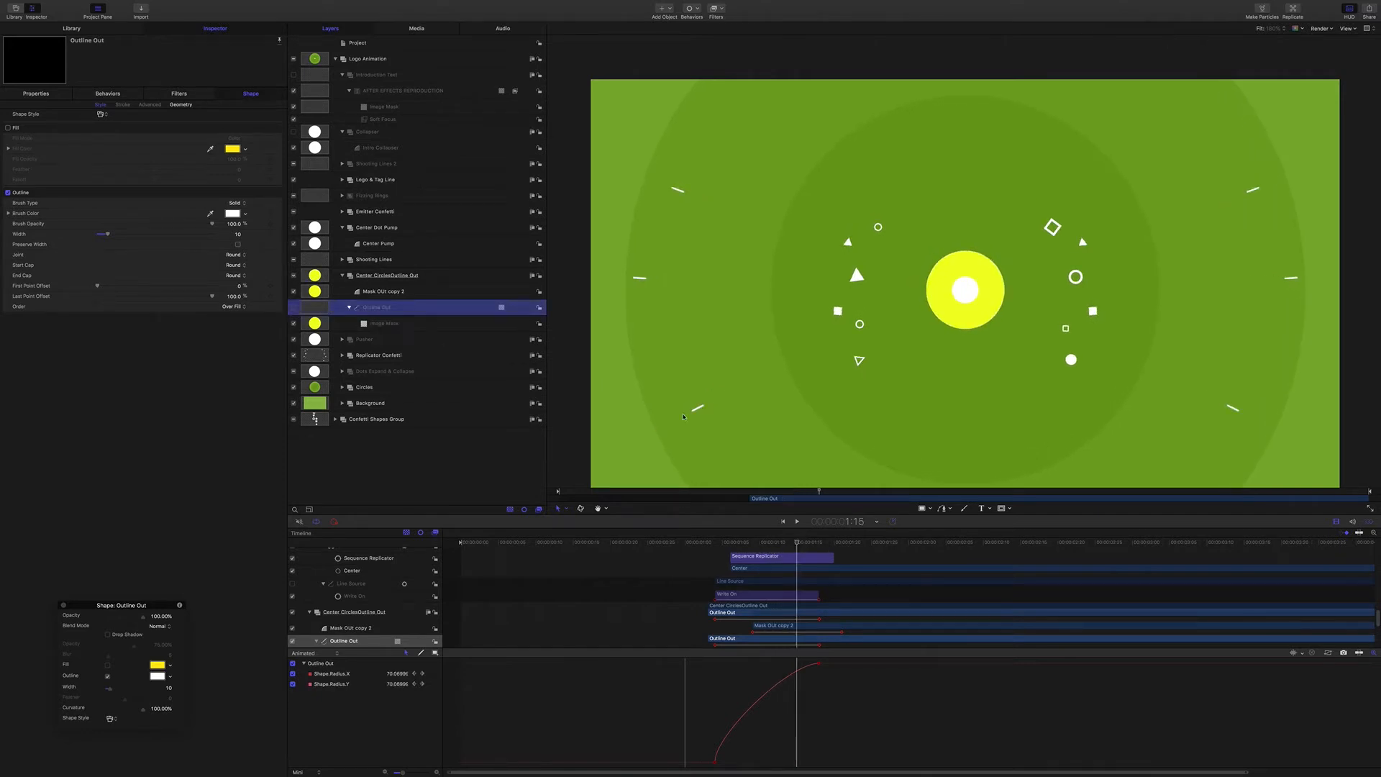
click(294, 307)
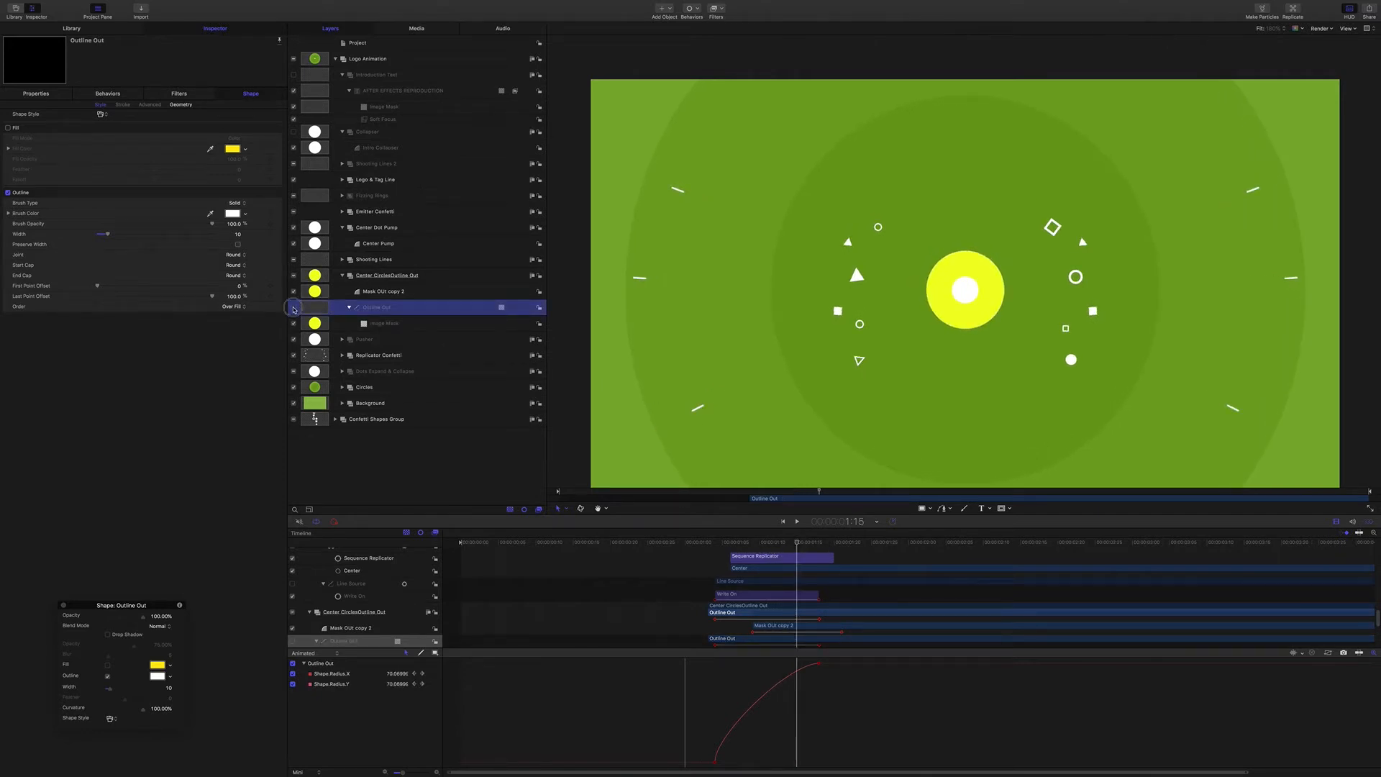
drag(797, 544, 766, 533)
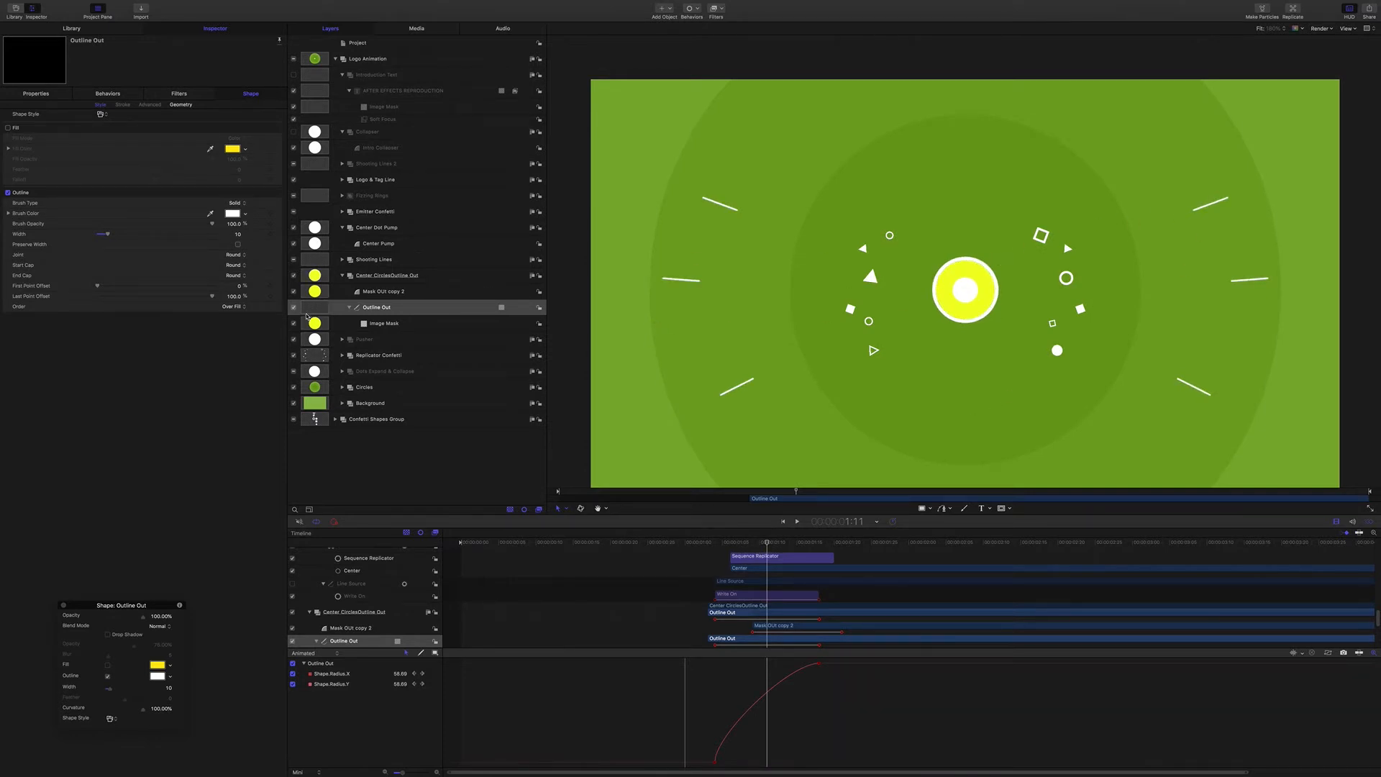
click(293, 291)
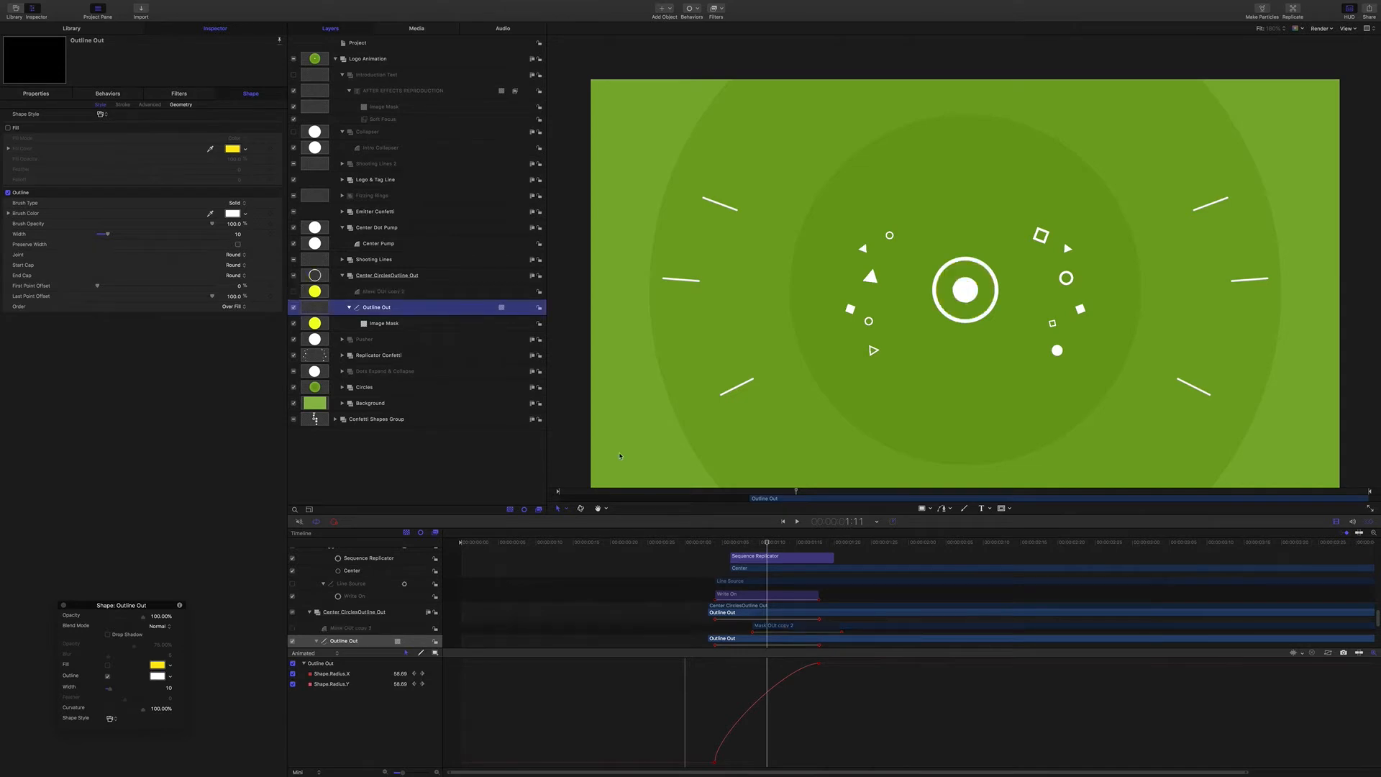
Scrub the Outline Out ring's animation around 1:12 and collapse the Center CirclesOutline Out group
mouse_move(767, 545)
mouse_down()
mouse_move(780, 544)
mouse_move(748, 545)
mouse_move(807, 551)
mouse_move(752, 552)
mouse_move(798, 554)
mouse_move(752, 556)
mouse_move(775, 555)
mouse_up()
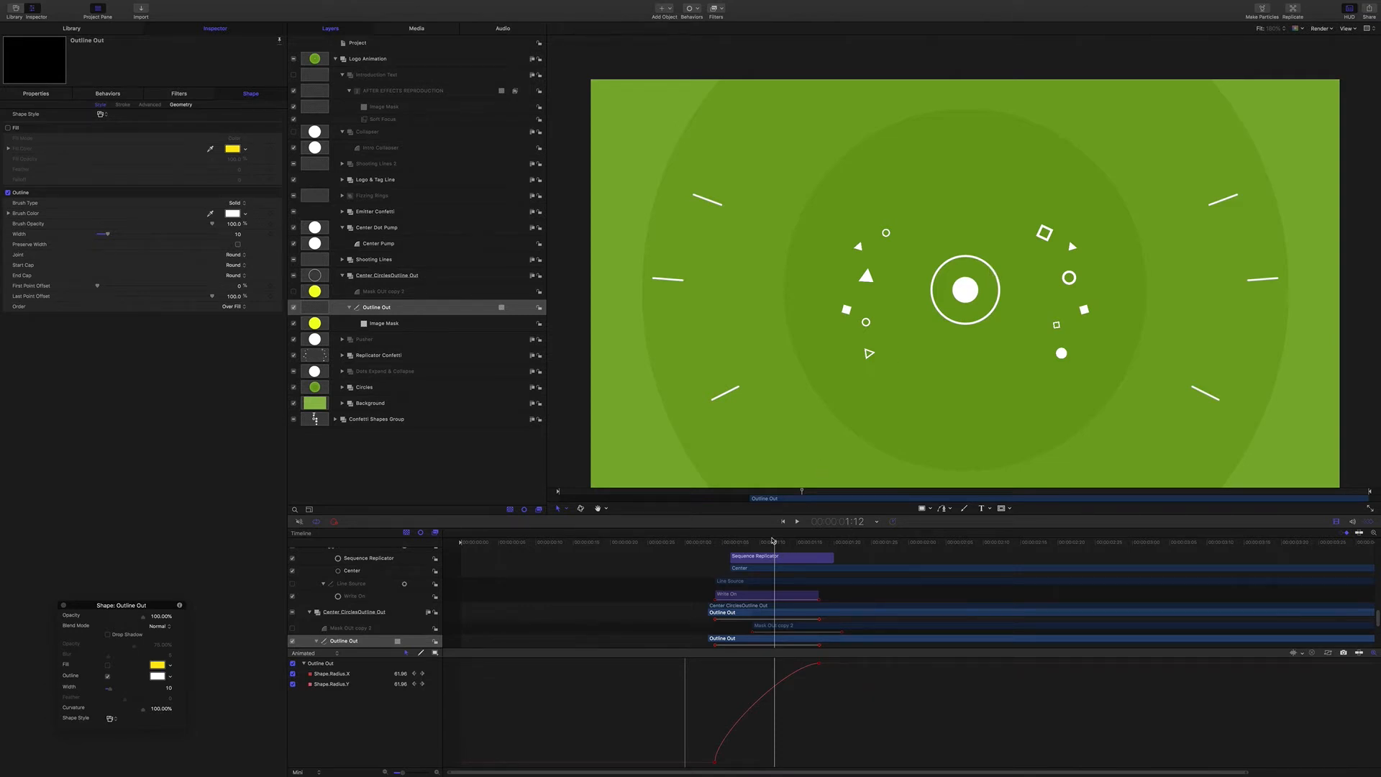
click(776, 544)
drag(782, 543, 777, 544)
click(342, 276)
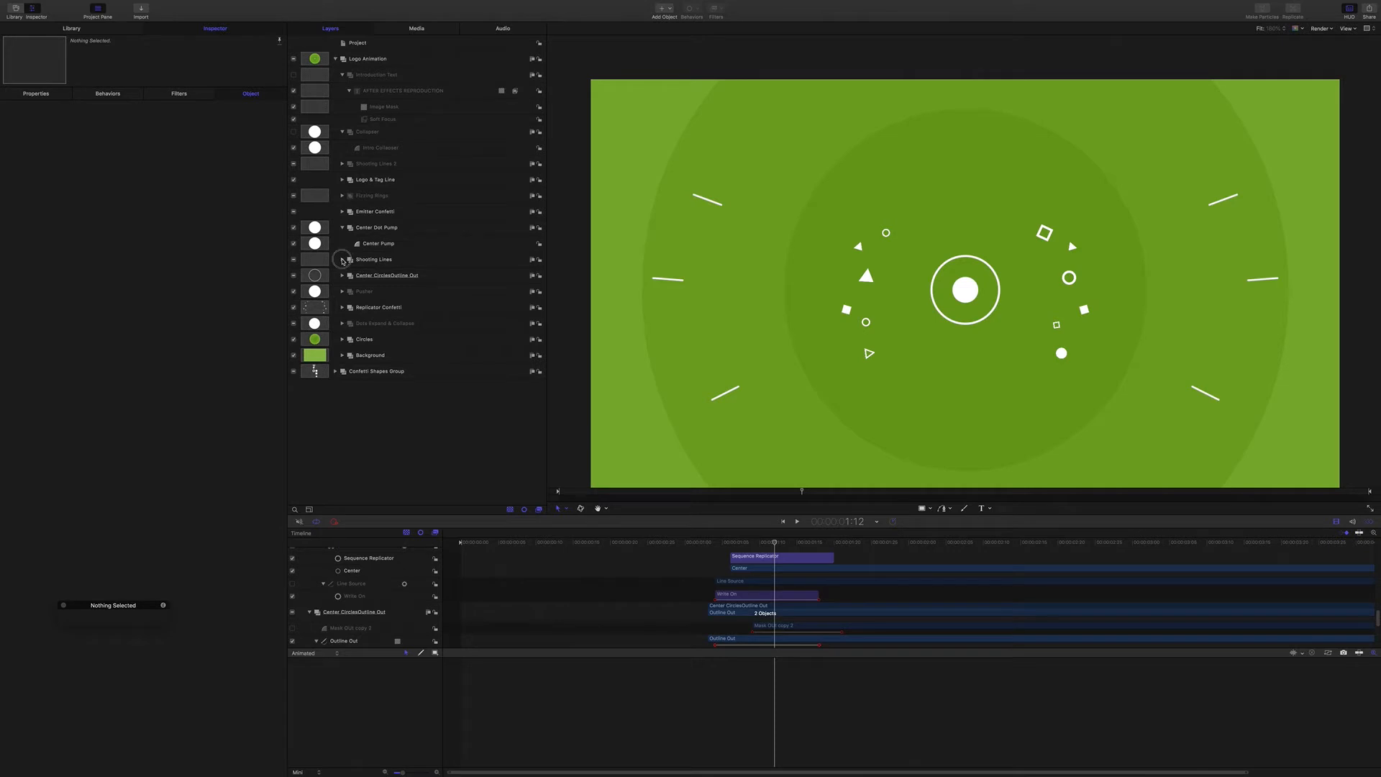
Expand the Shooting Lines group and scrub back to 1:08 to view its lines and replicators
click(342, 260)
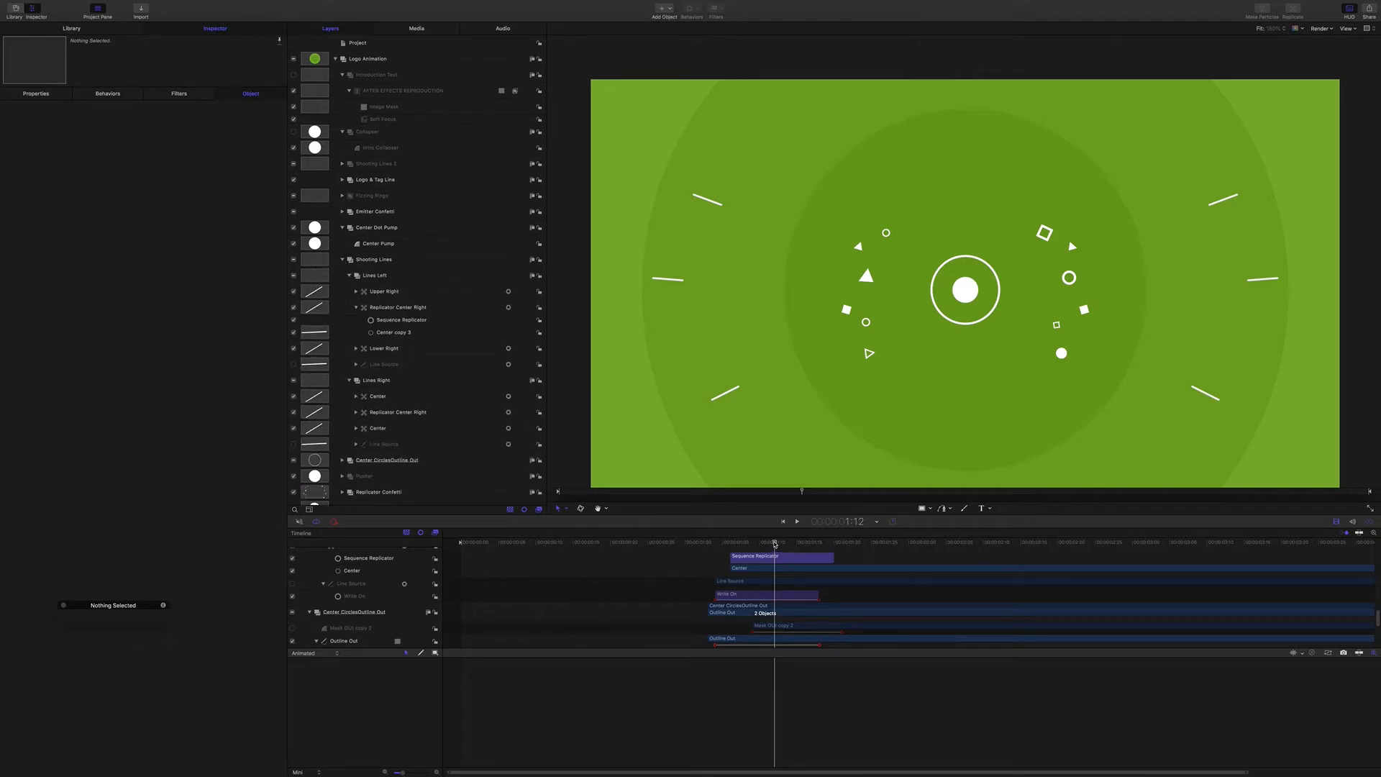
drag(775, 545, 744, 545)
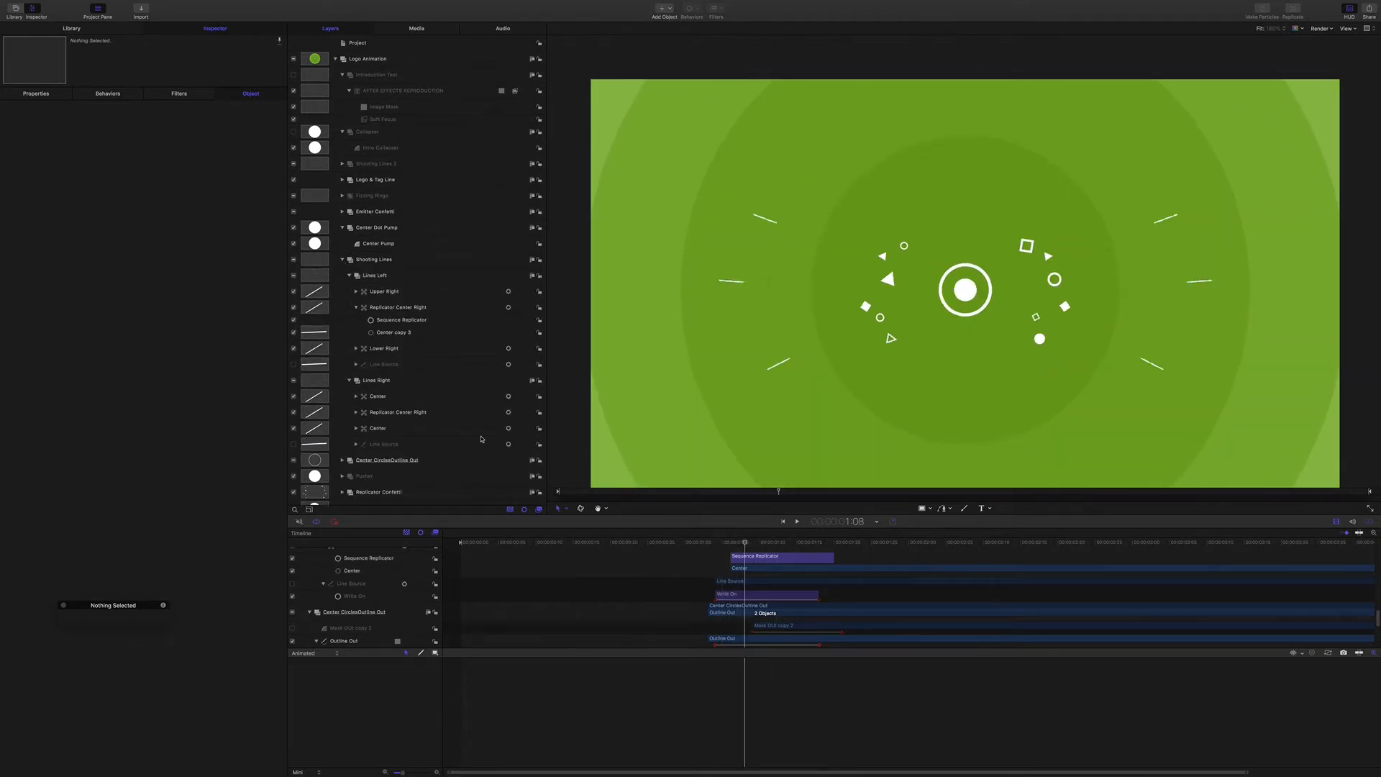
scroll(446, 403, down, 1)
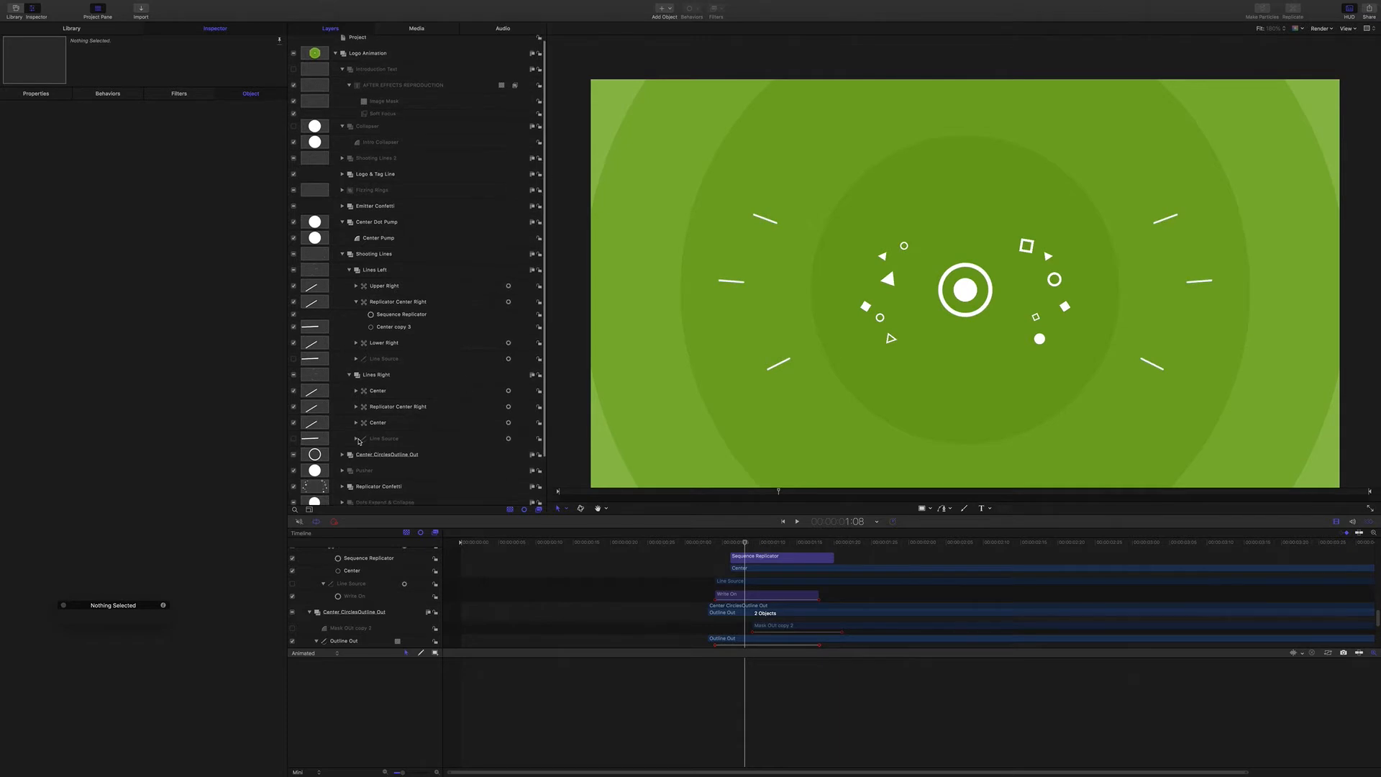
Show the Line Source in Lines Right and review its Write On behavior by scrubbing to 1:11
click(293, 440)
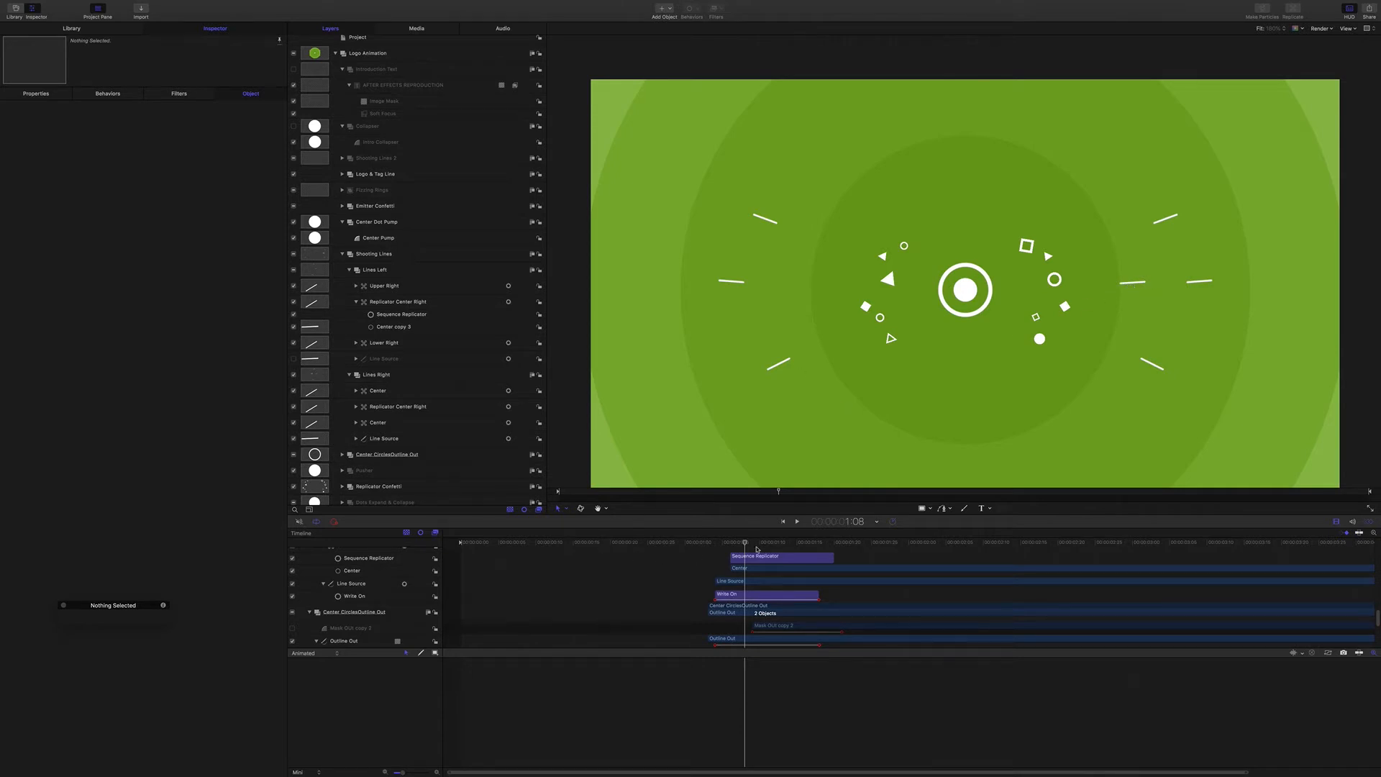
click(357, 439)
click(382, 451)
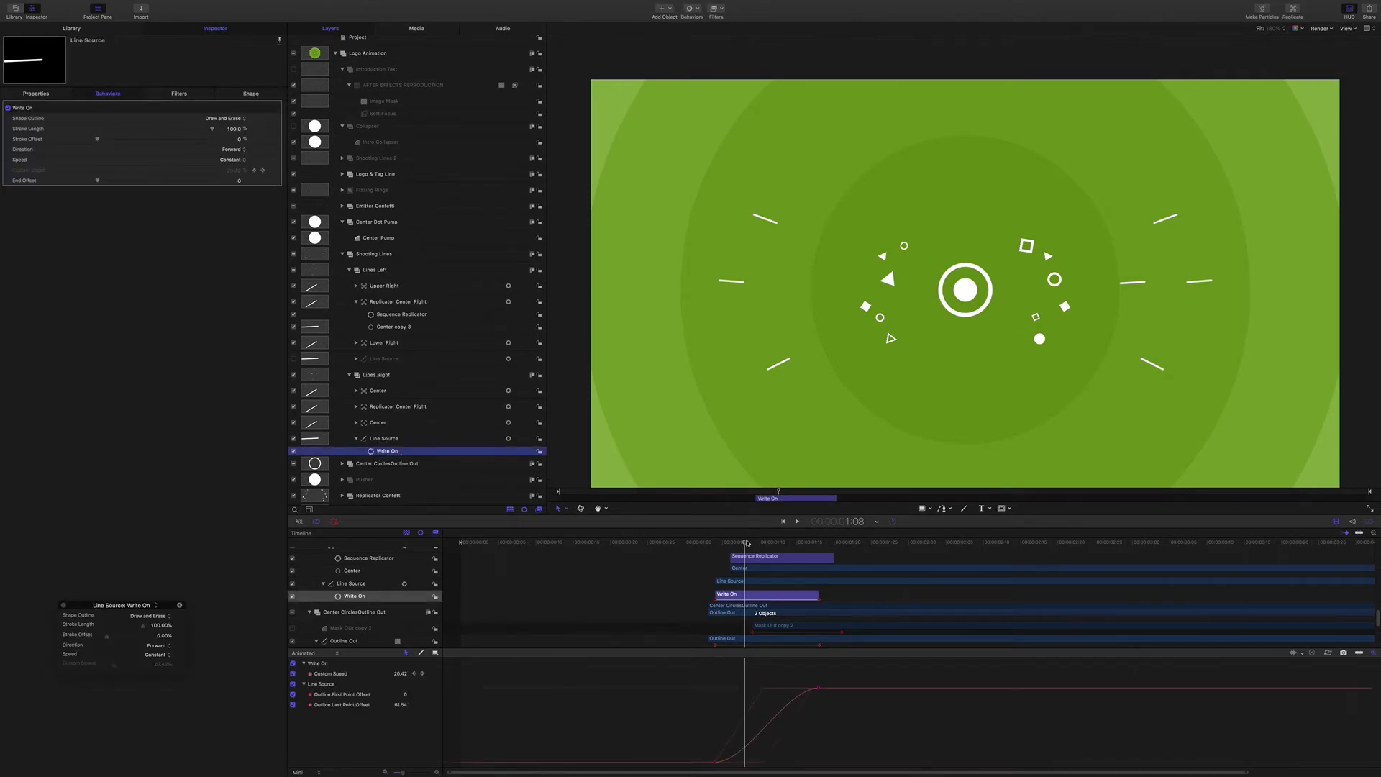
mouse_move(745, 540)
mouse_down()
mouse_move(719, 539)
mouse_move(802, 541)
mouse_move(767, 541)
mouse_up()
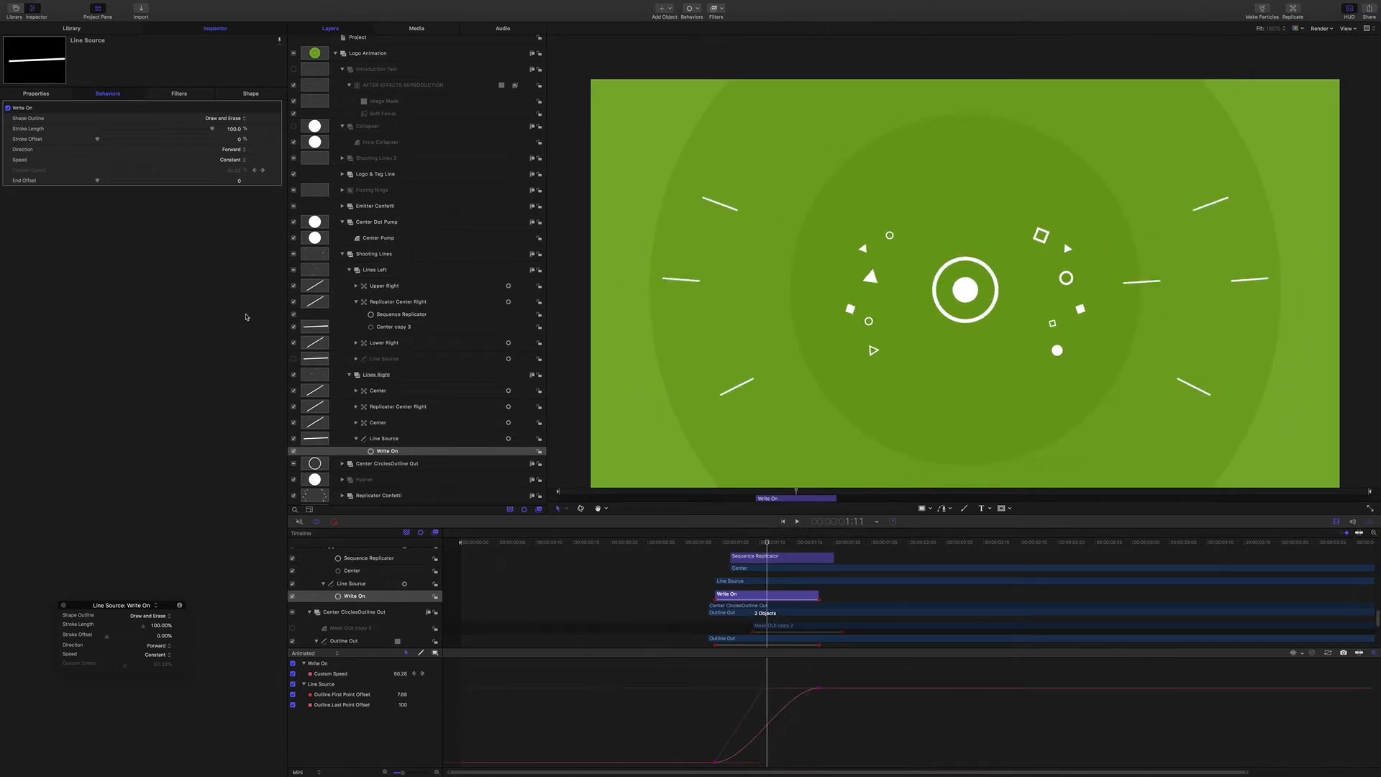
Examine the Sequence Replicator behavior of the Center replicator directly above Line Source in Lines Right, scrubbing back to 1:09
click(357, 423)
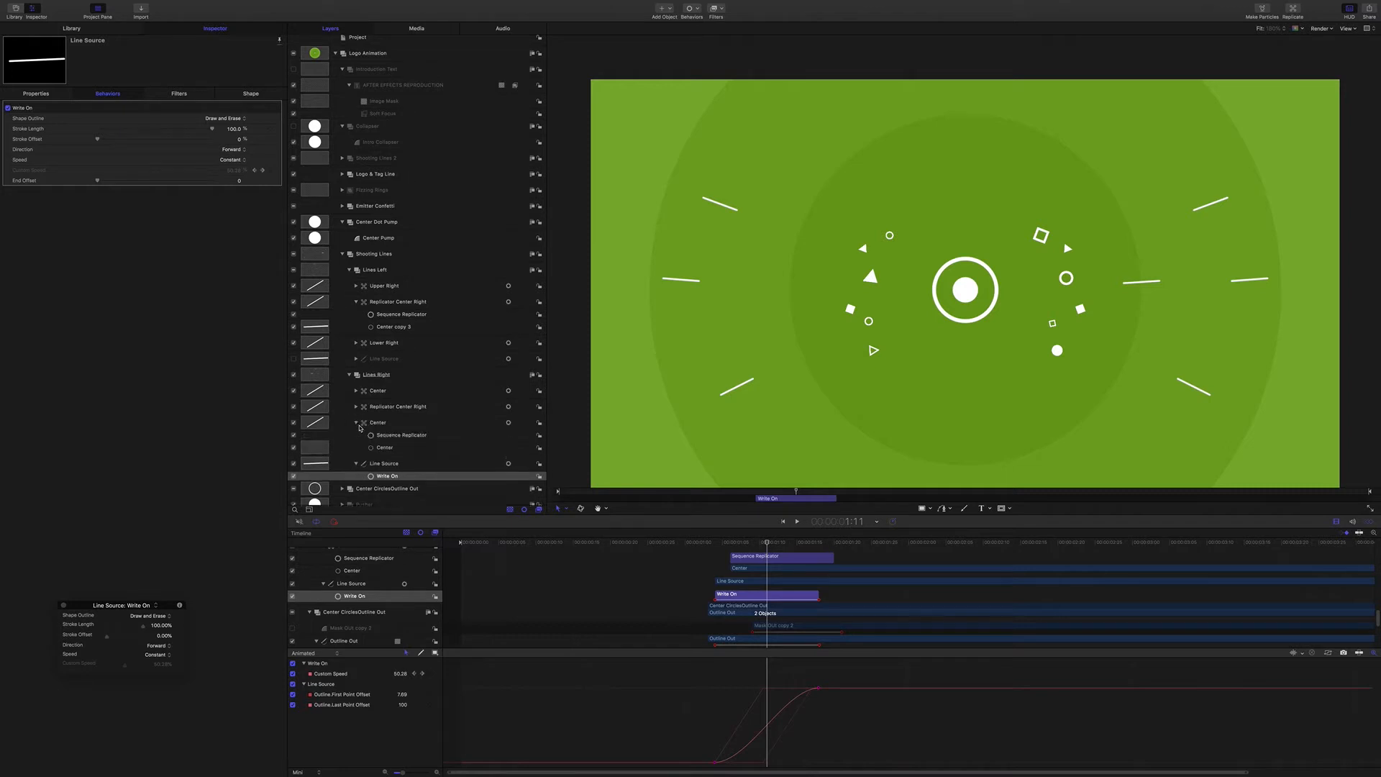
click(402, 436)
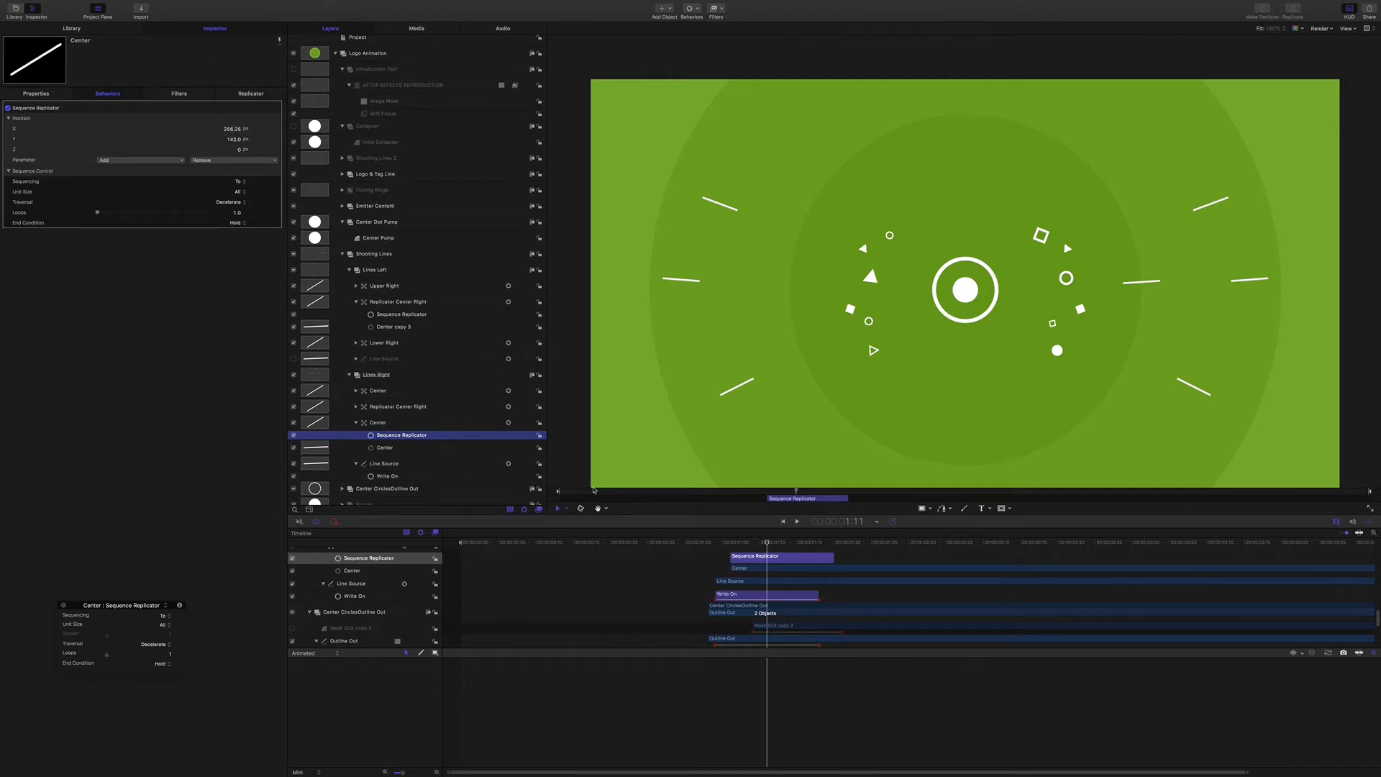
mouse_move(769, 545)
mouse_down()
mouse_move(725, 543)
mouse_move(792, 550)
mouse_move(752, 544)
mouse_up()
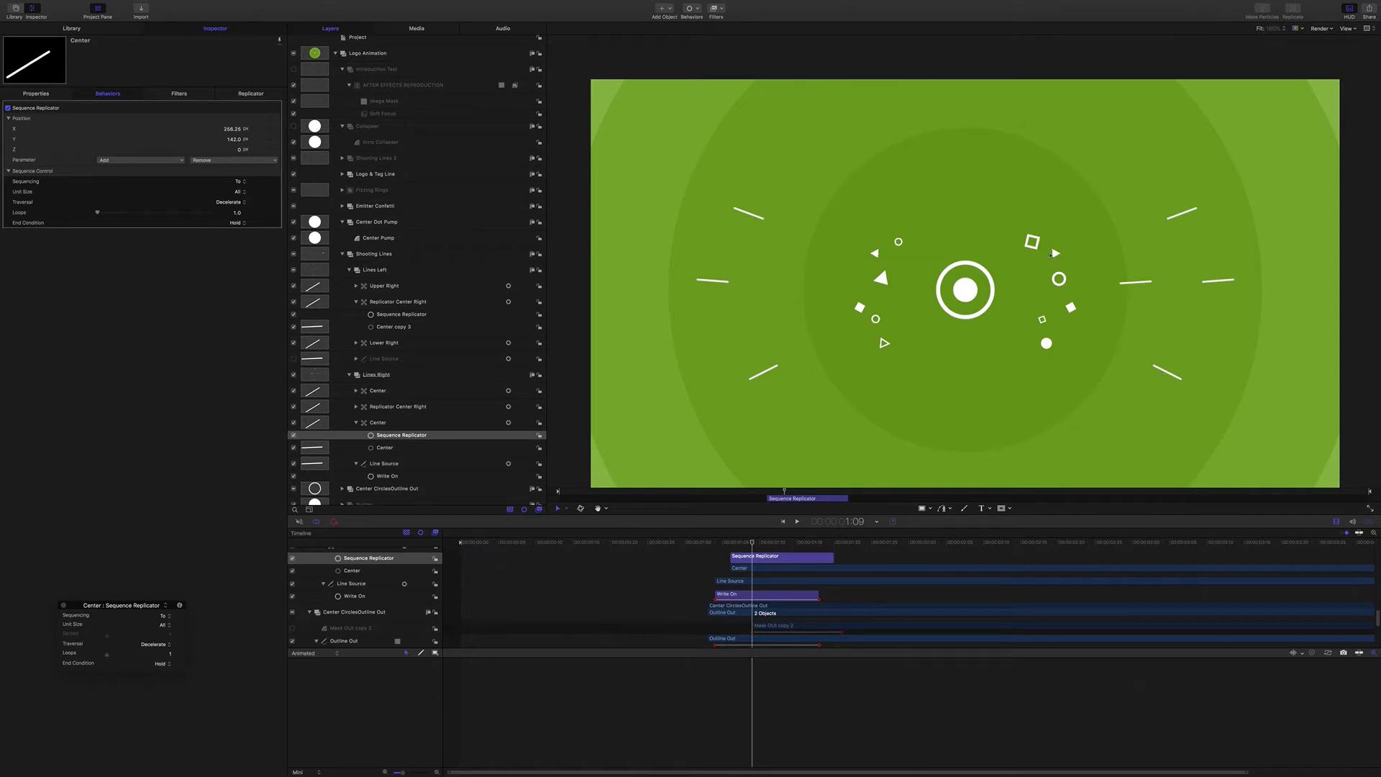
Hide the Line Source in Lines Right, scrub to 1:10, and collapse the Shooting Lines group
click(294, 464)
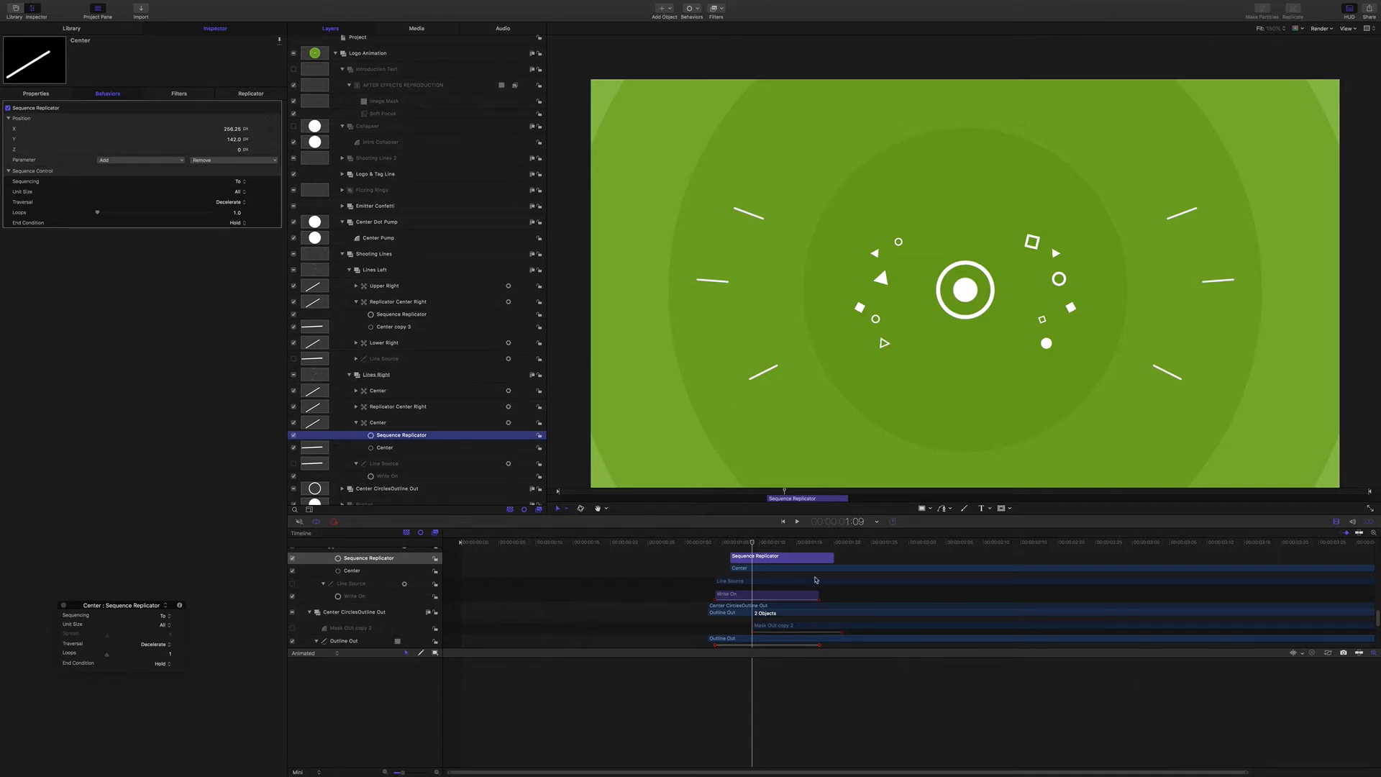
mouse_move(753, 542)
mouse_down()
mouse_move(716, 543)
mouse_move(855, 523)
mouse_move(862, 538)
mouse_move(758, 537)
mouse_up()
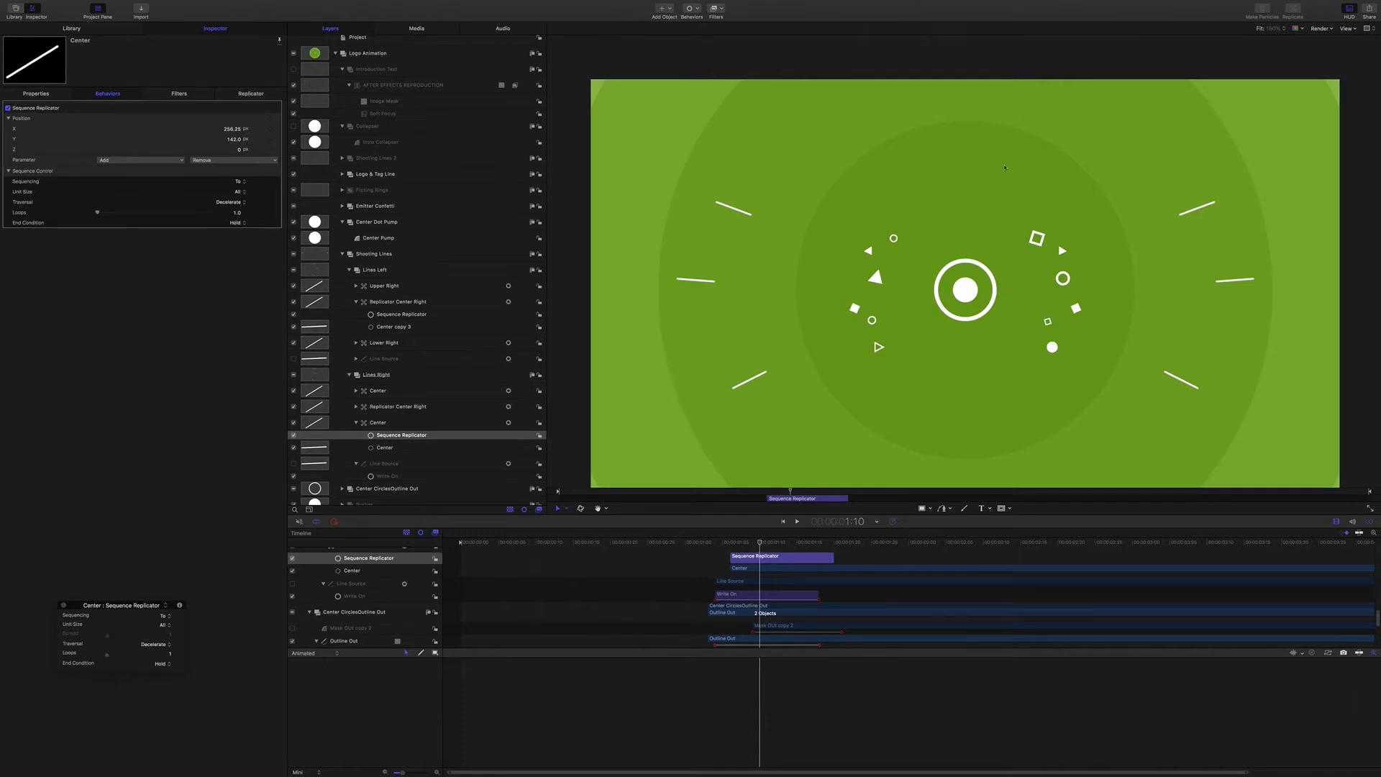
click(343, 254)
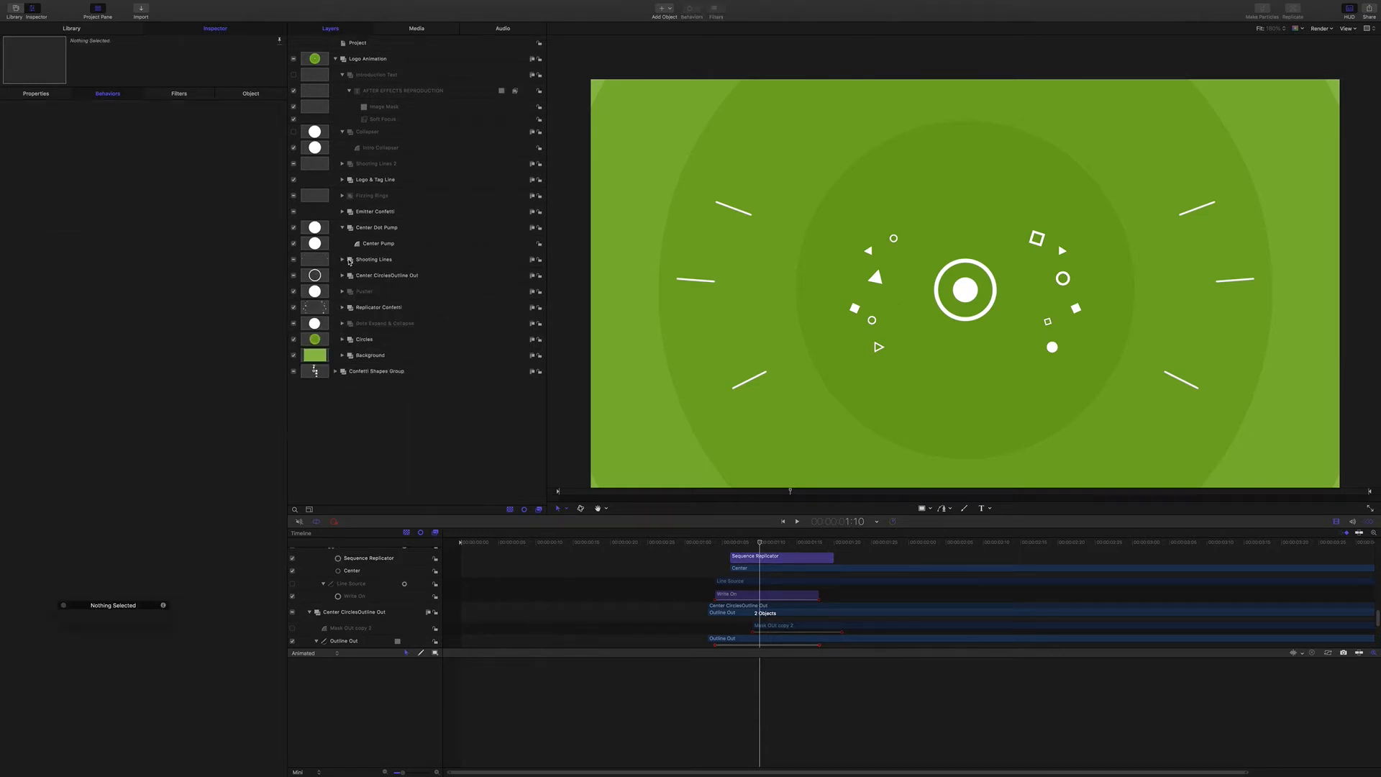
Expand the Replicator Confetti group and its left and right subgroups down to the individual replicators to examine their structure
click(343, 308)
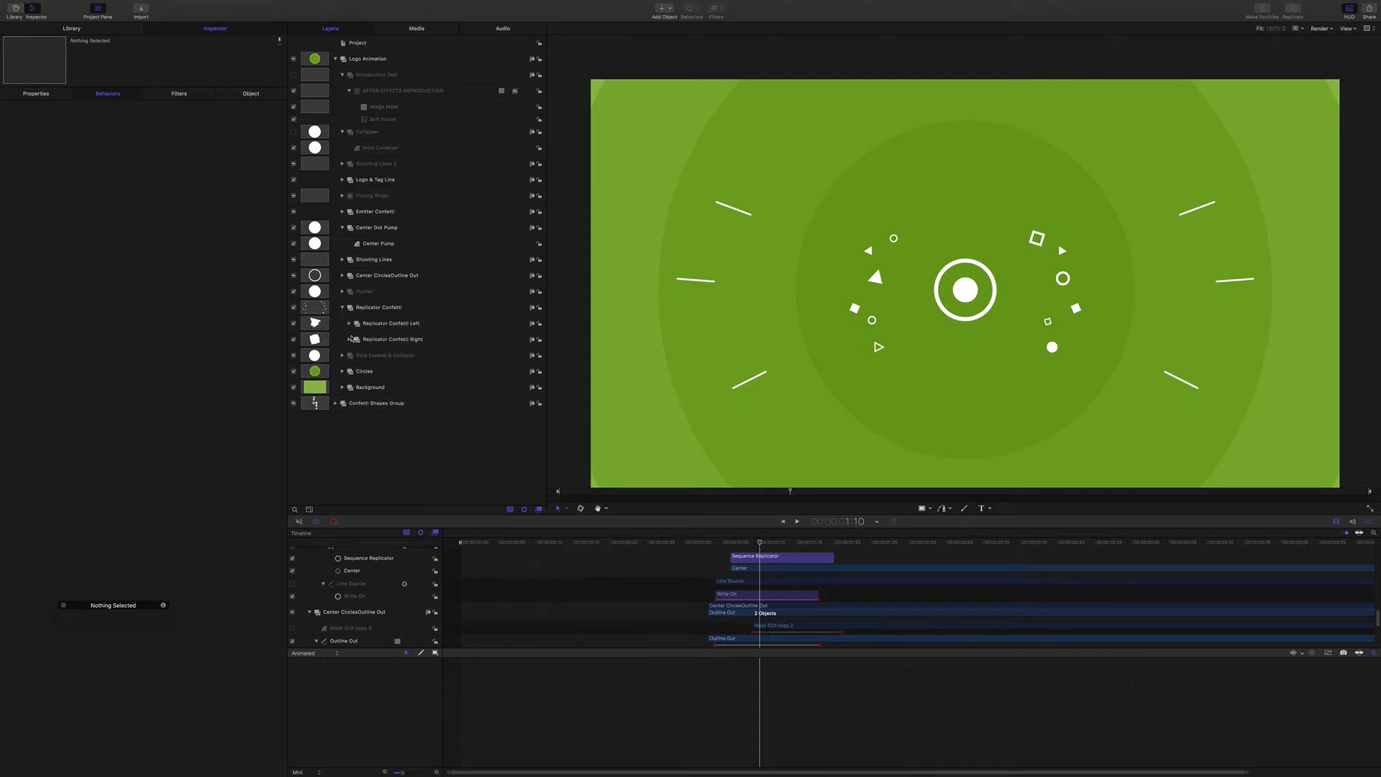
click(349, 339)
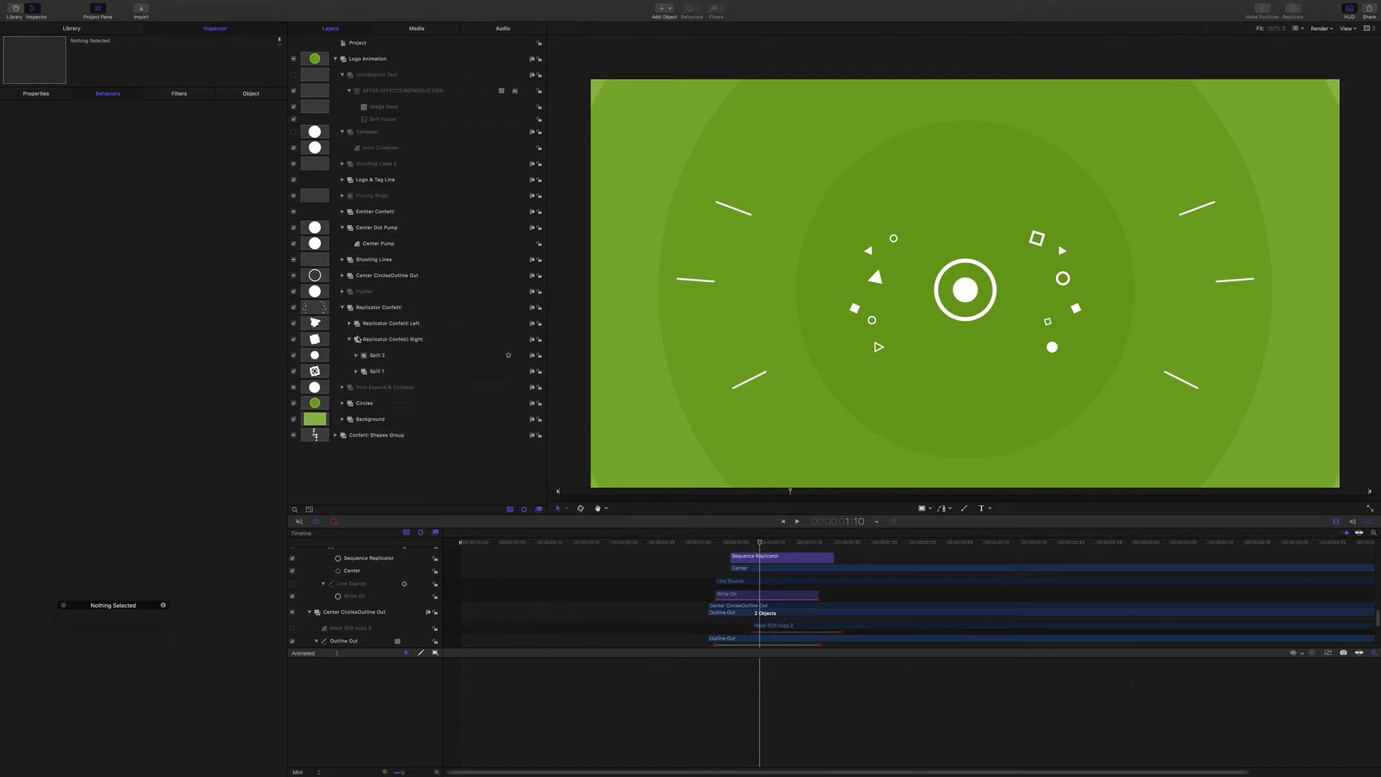
click(349, 323)
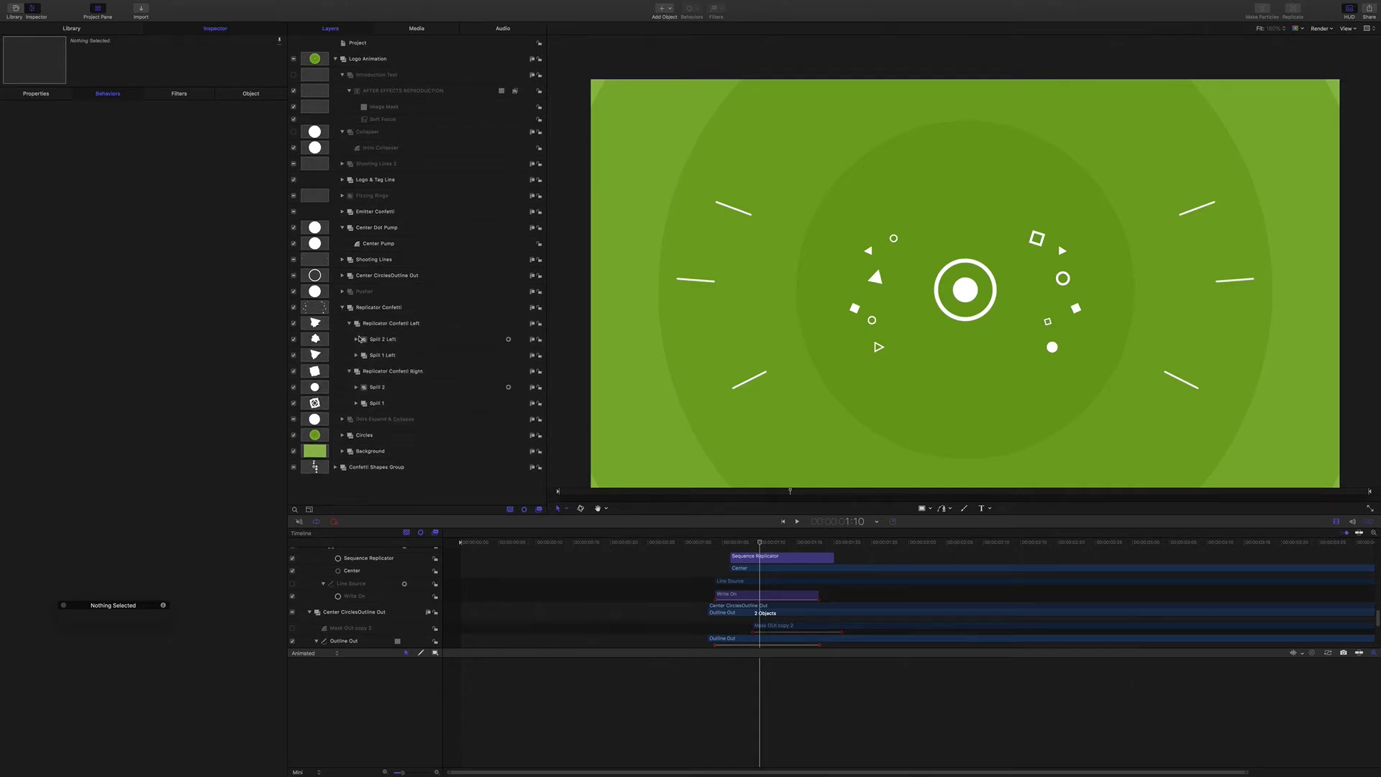
click(356, 404)
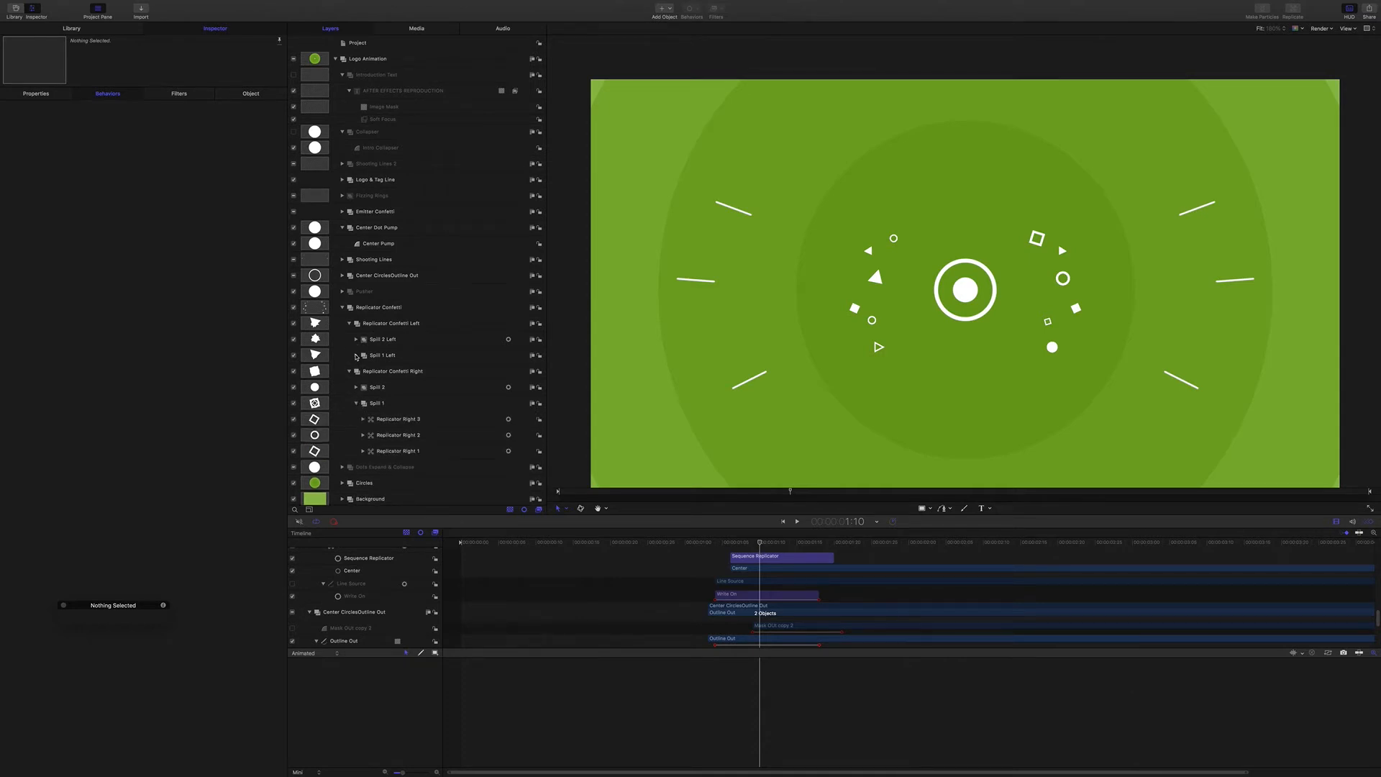
click(356, 355)
click(356, 339)
scroll(376, 343, down, 2)
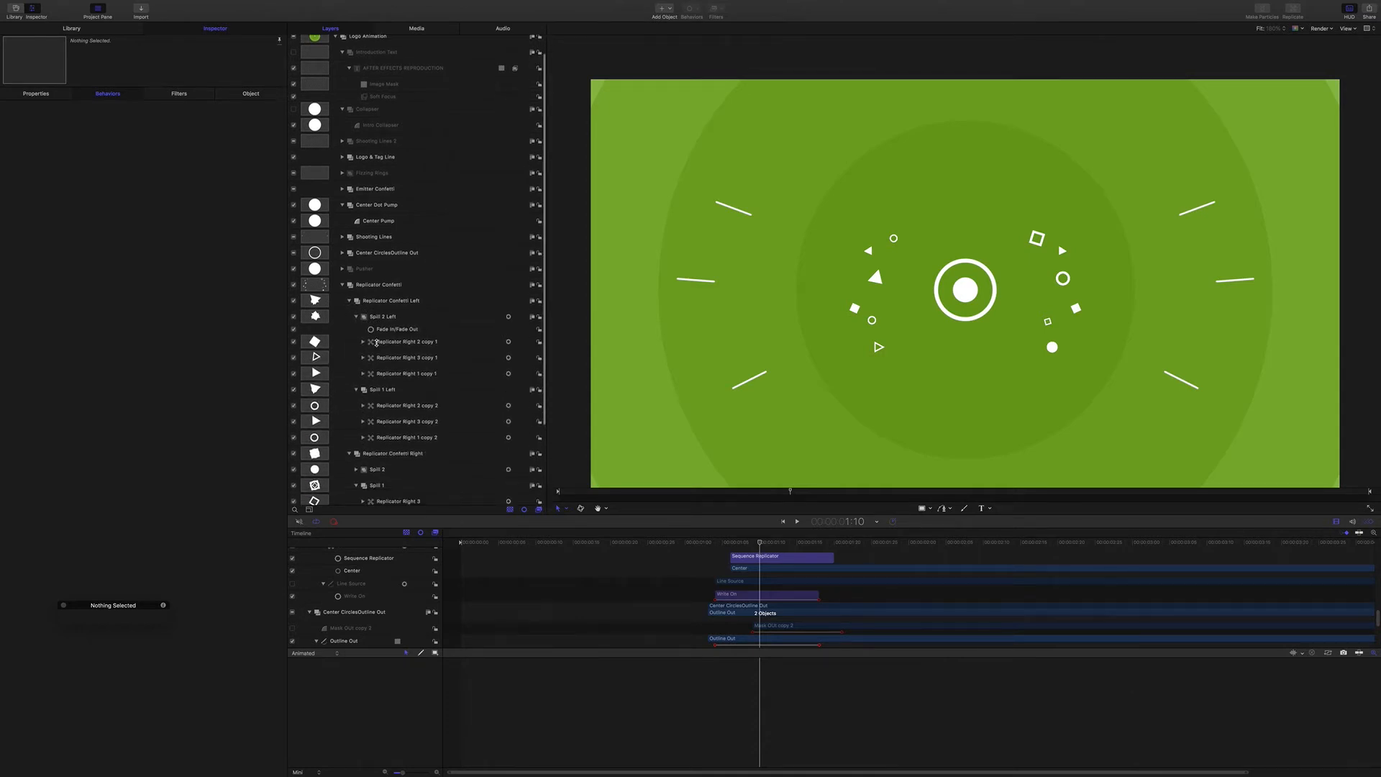
scroll(376, 343, down, 5)
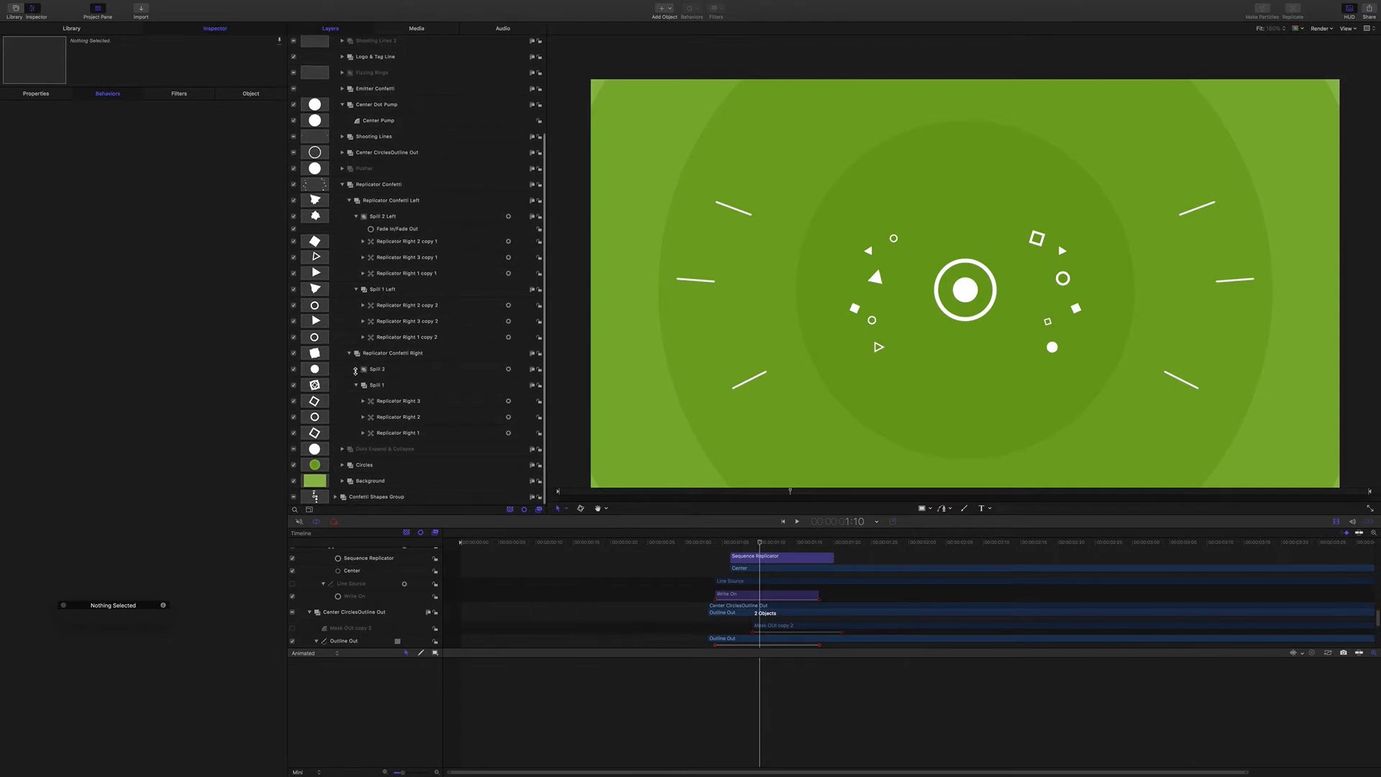
click(355, 369)
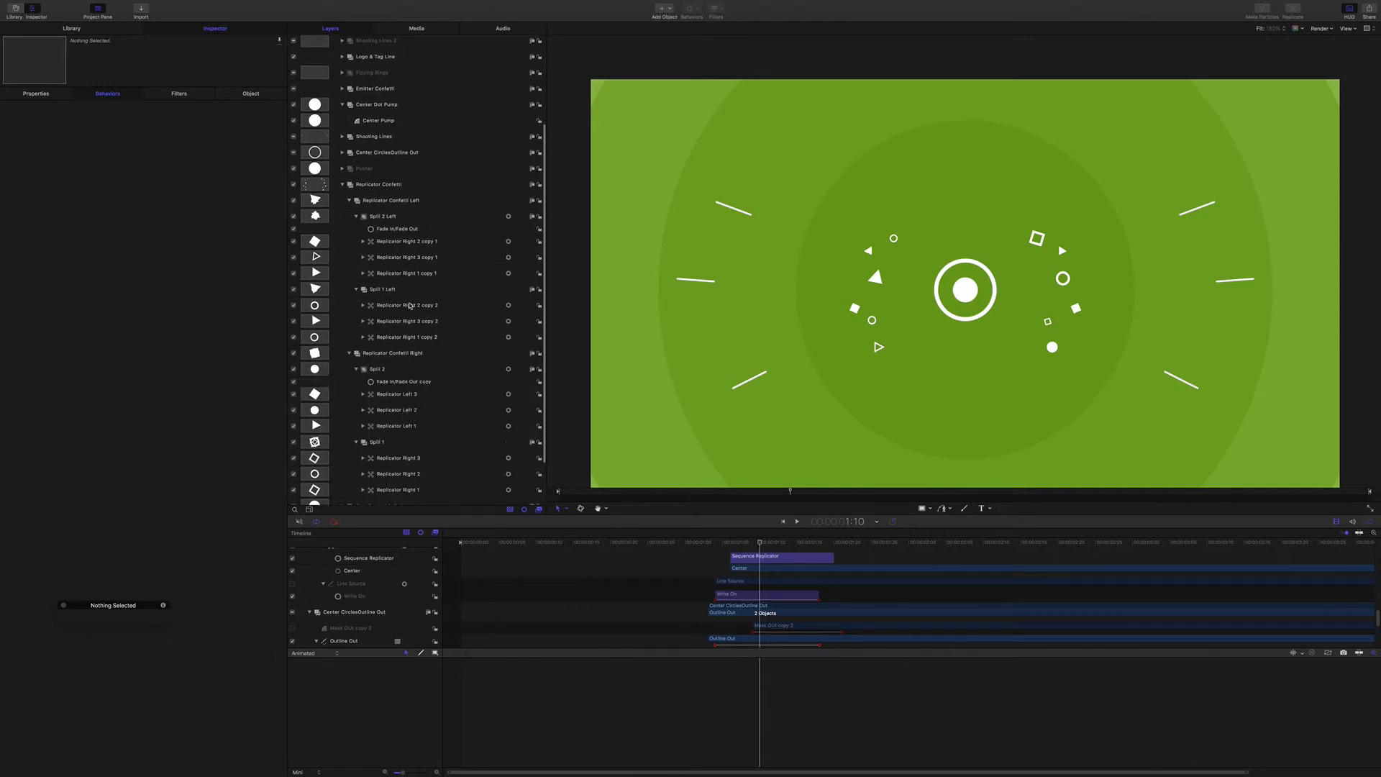
scroll(412, 288, down, 2)
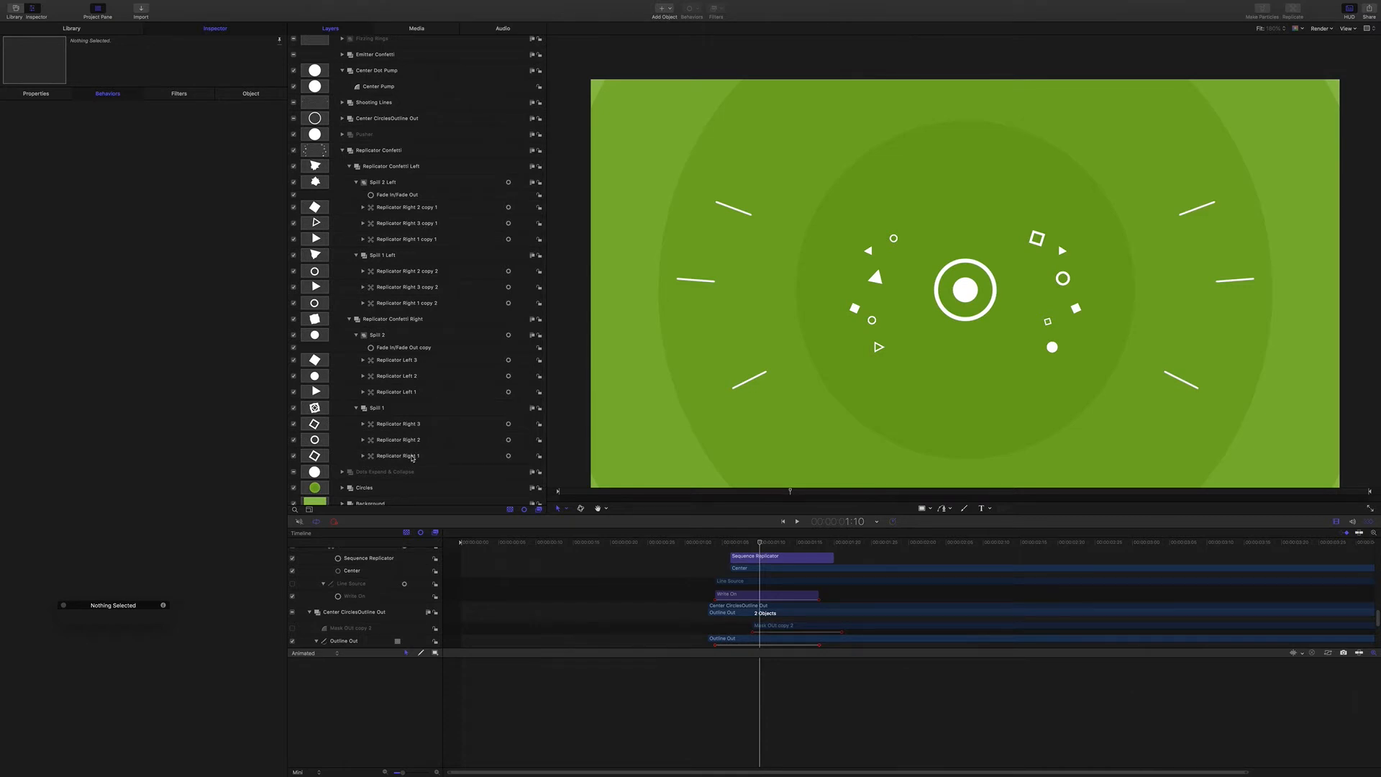
Expand Replicator Right 1 and review the replicator confetti motion by scrubbing to 2:04, 1:25 and back to 1:12
click(363, 457)
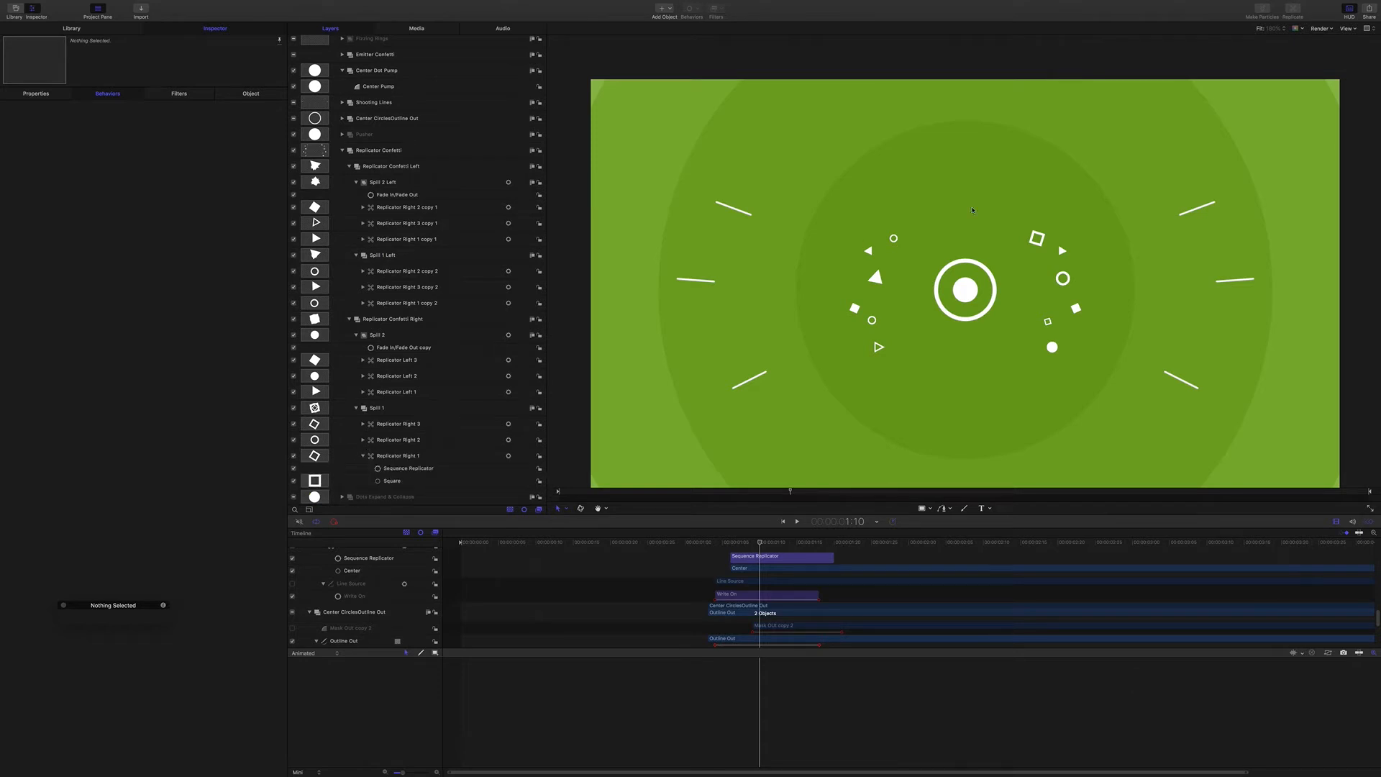
scroll(1033, 214, down, 1)
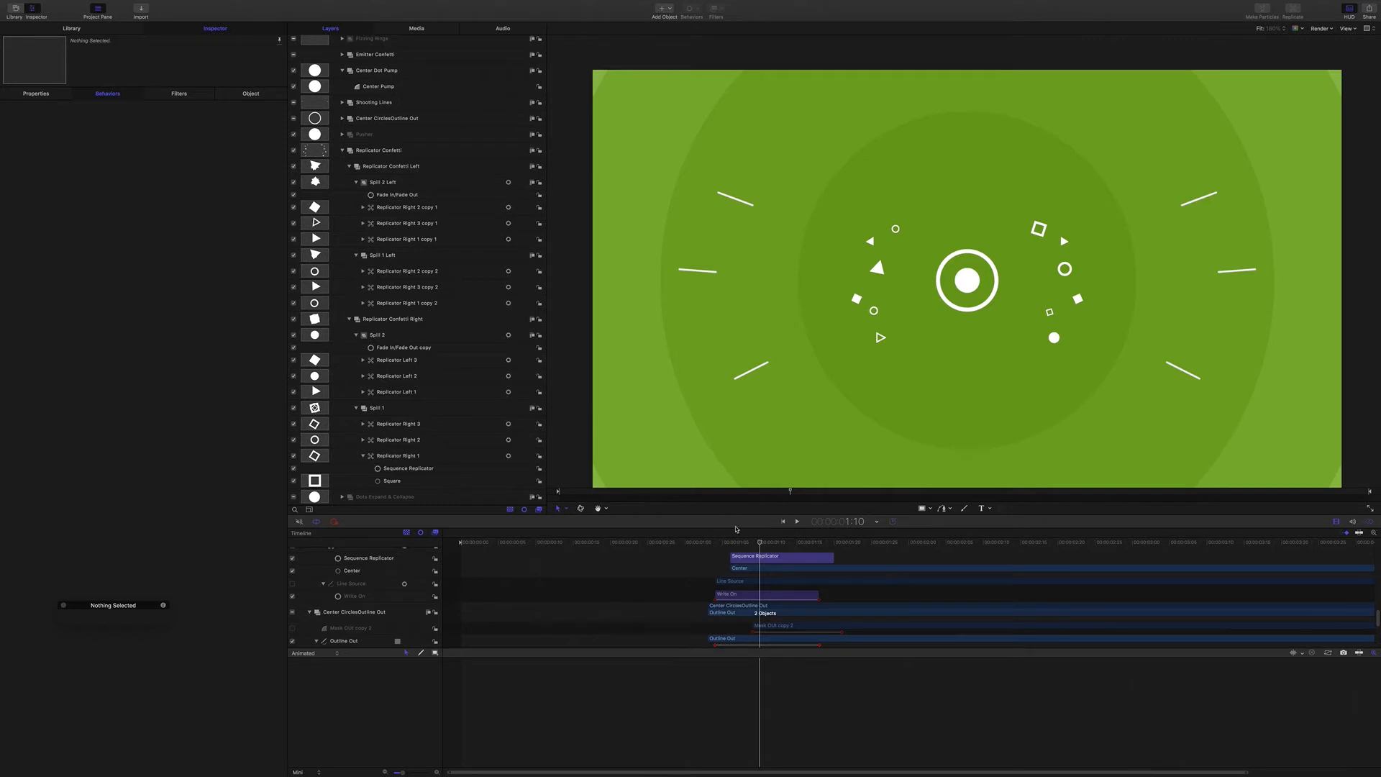
drag(758, 546, 941, 585)
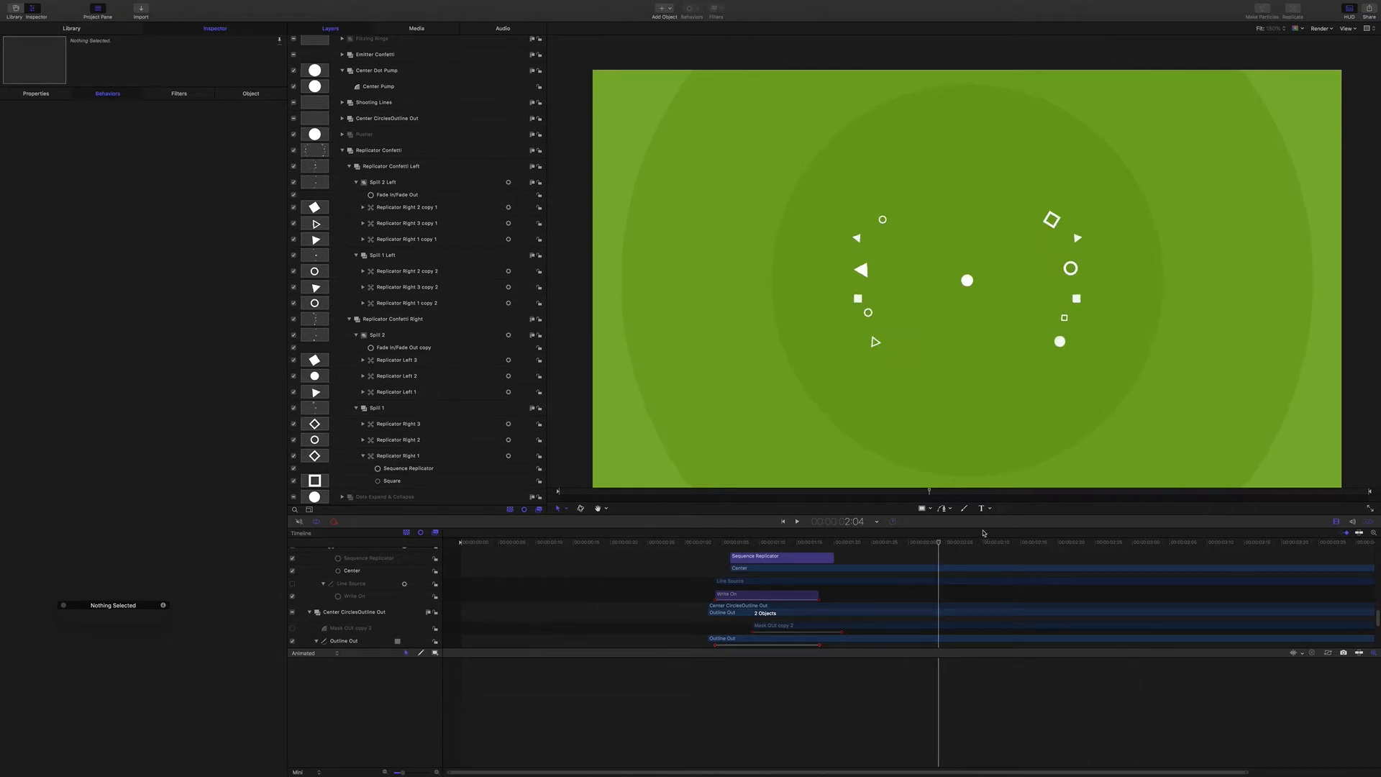
drag(939, 545, 871, 539)
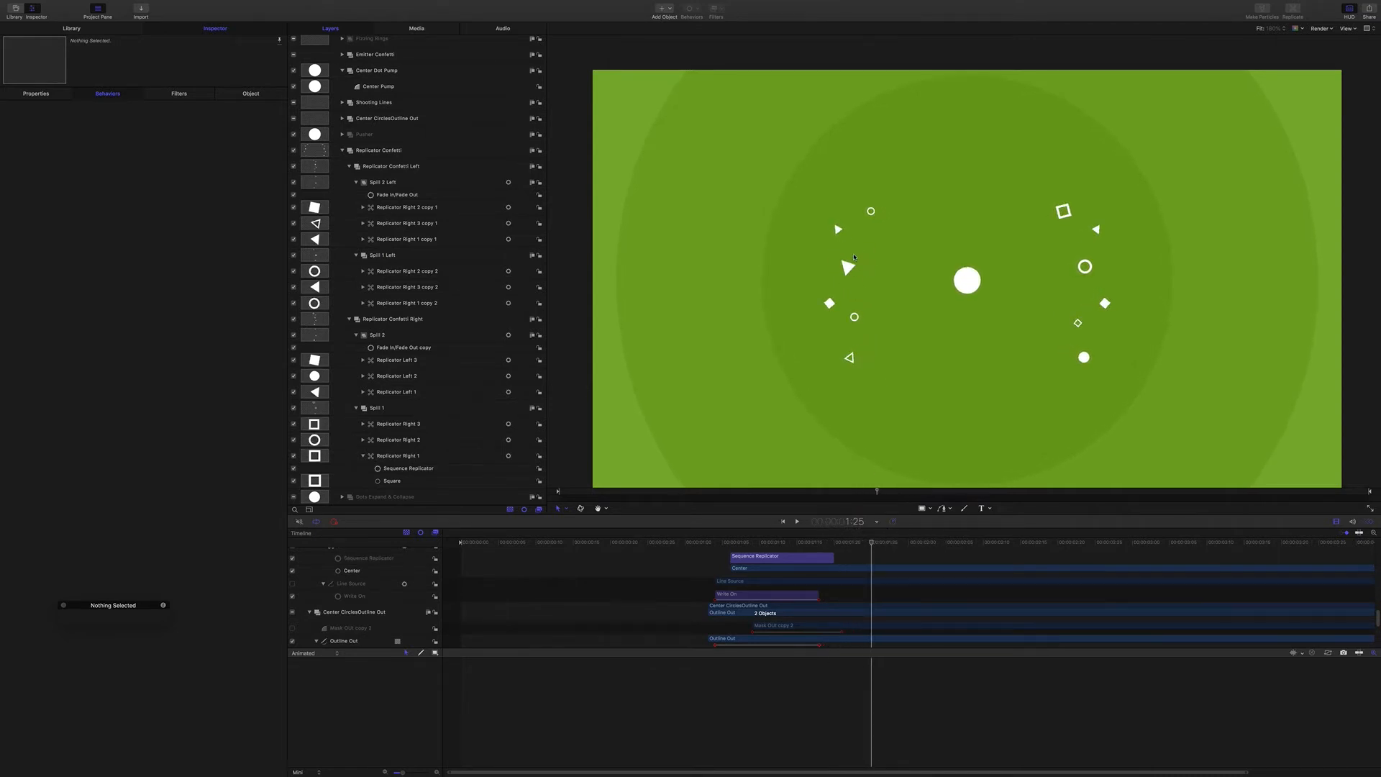
drag(873, 543, 775, 545)
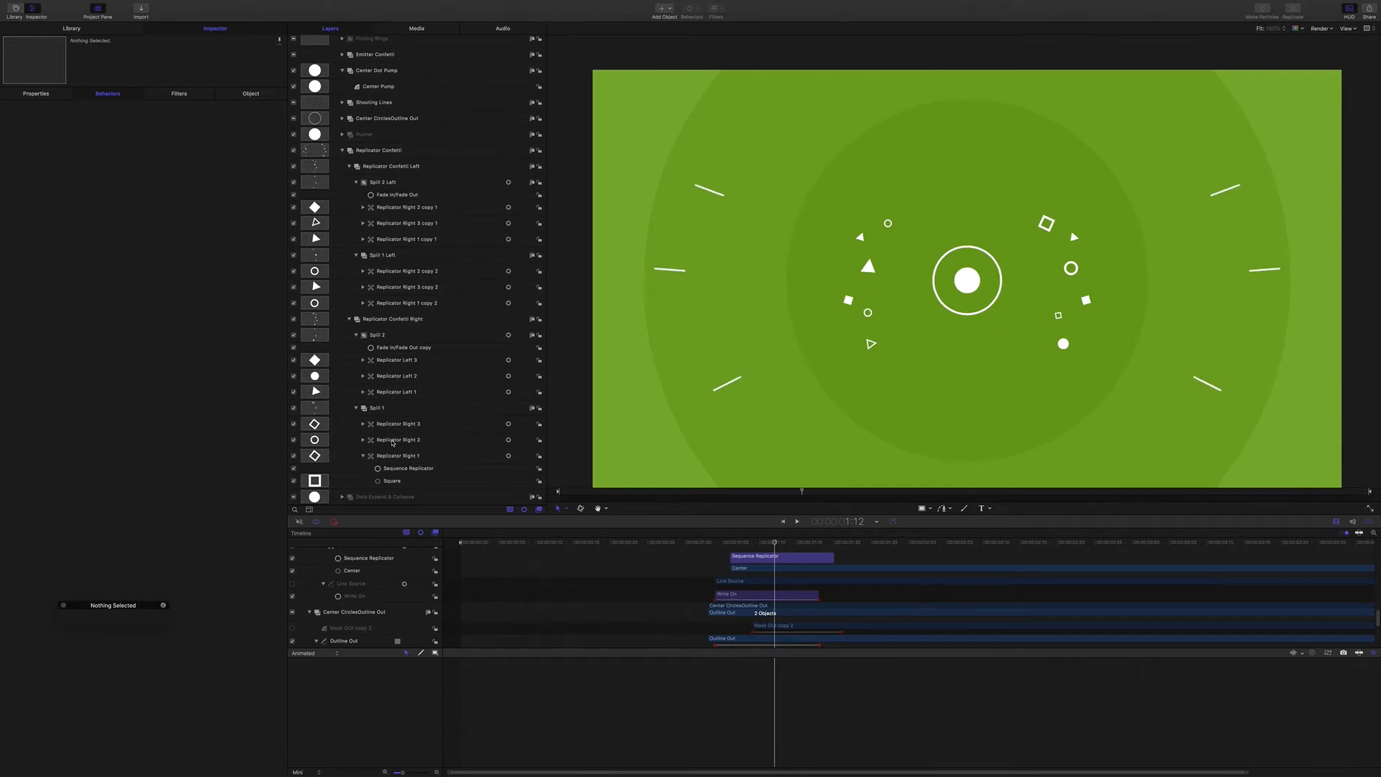
Examine the animated Radius curve of Replicator Right 1, scrubbing to 1:25, 2:02 and back to 1:08
click(394, 457)
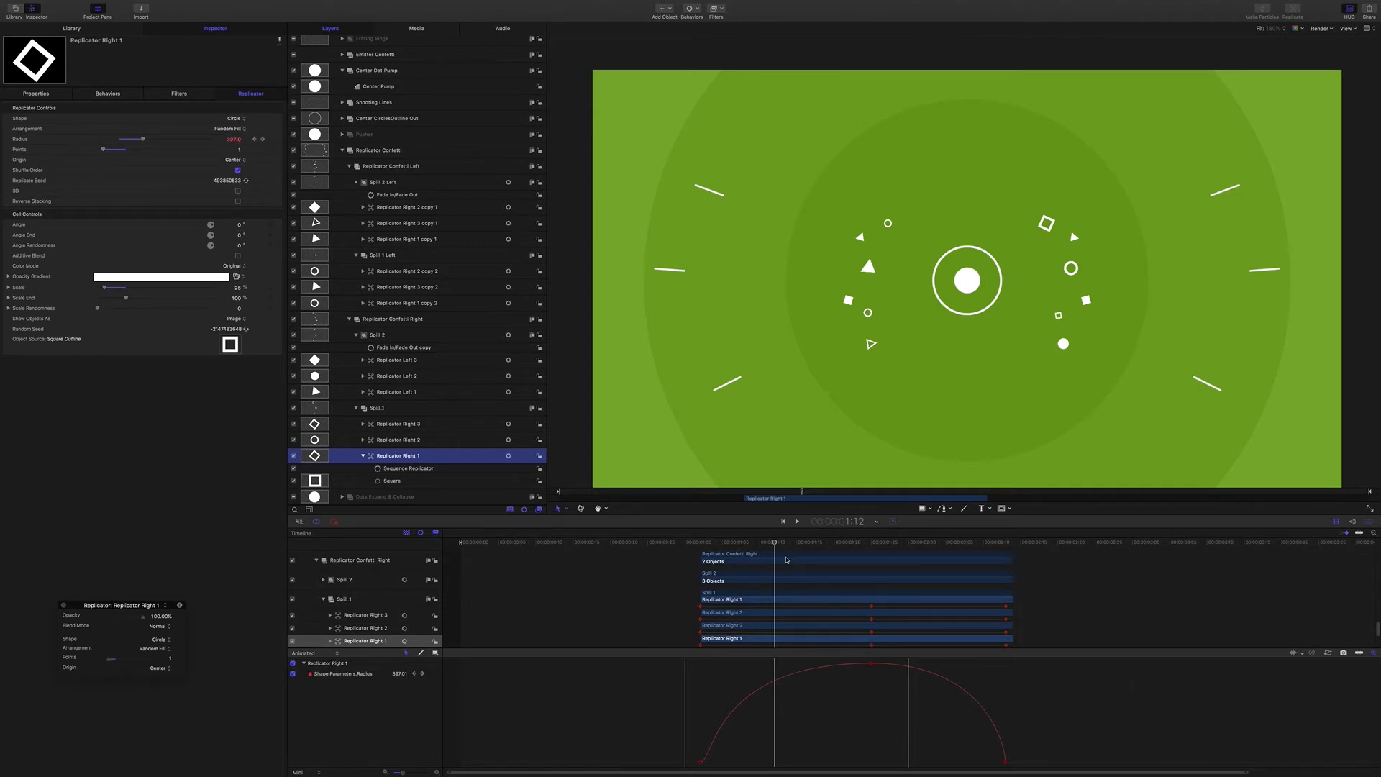
drag(774, 542, 877, 557)
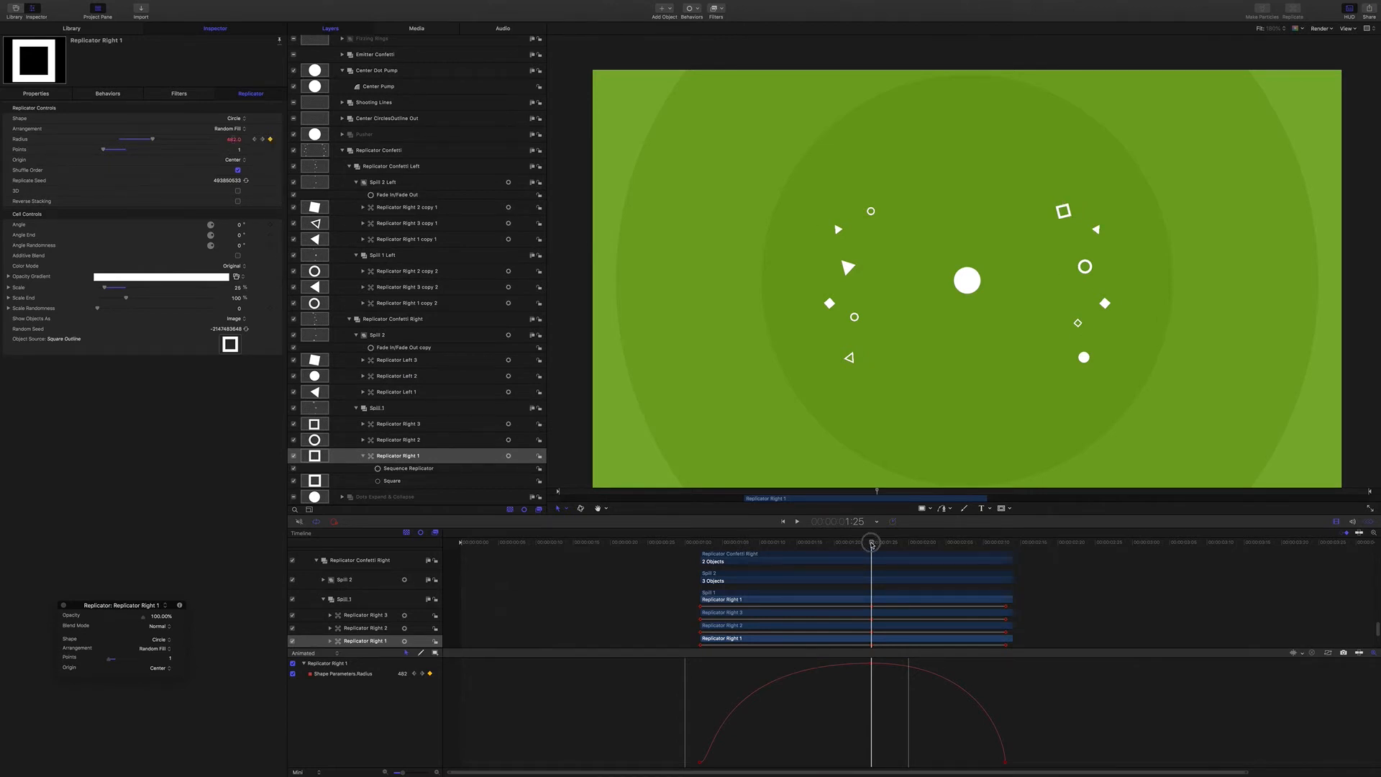
drag(871, 544, 923, 563)
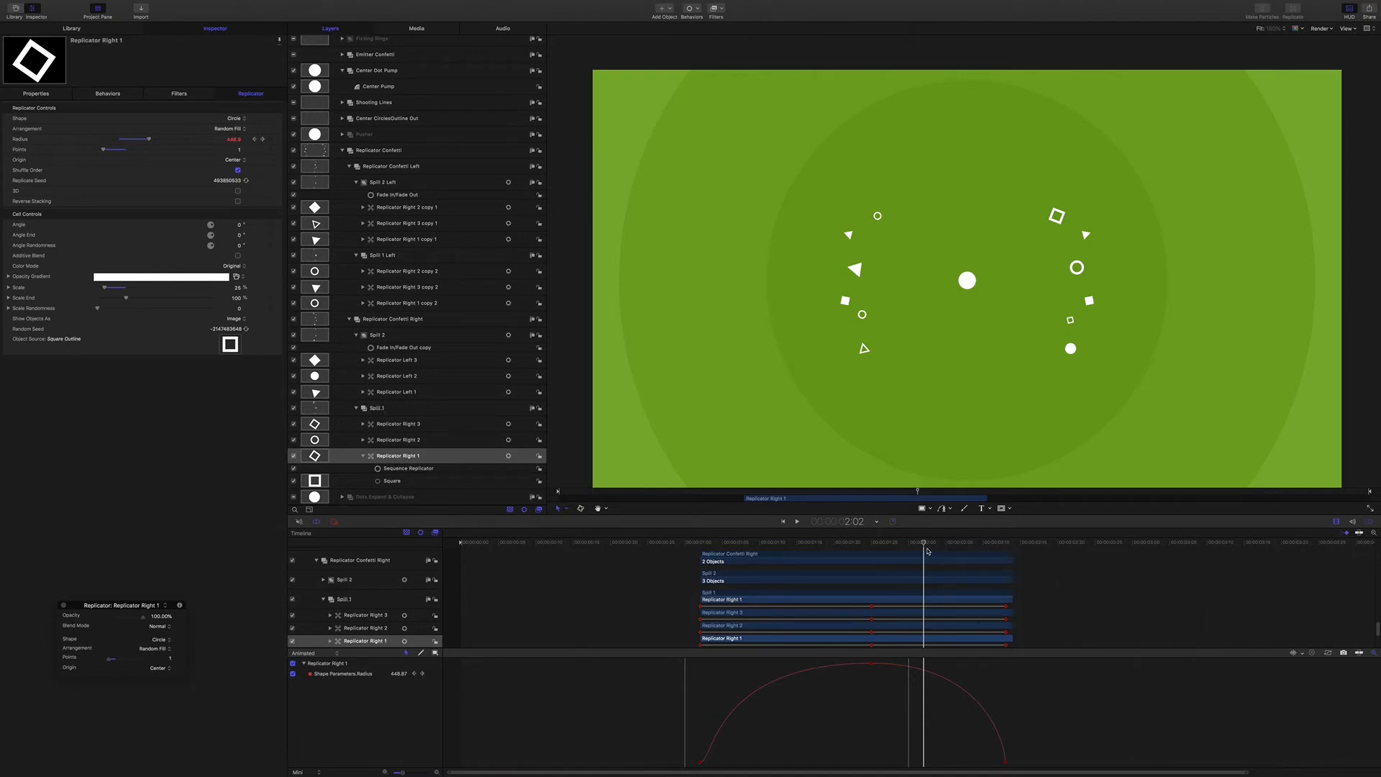
drag(924, 538, 745, 536)
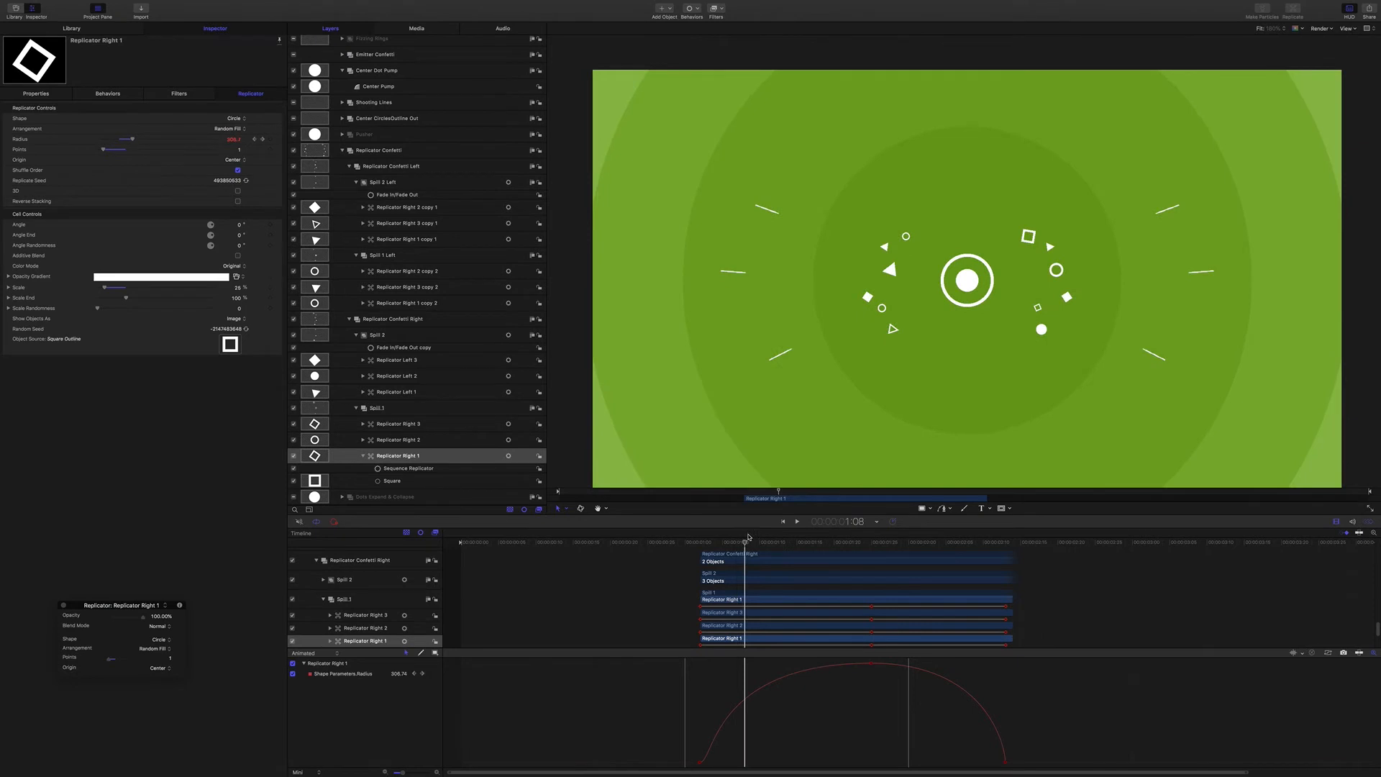
Examine the opacity fade curve of the Spill 2 group in Replicator Confetti Right, scrubbing to 2:02 and back to 1:19
click(385, 338)
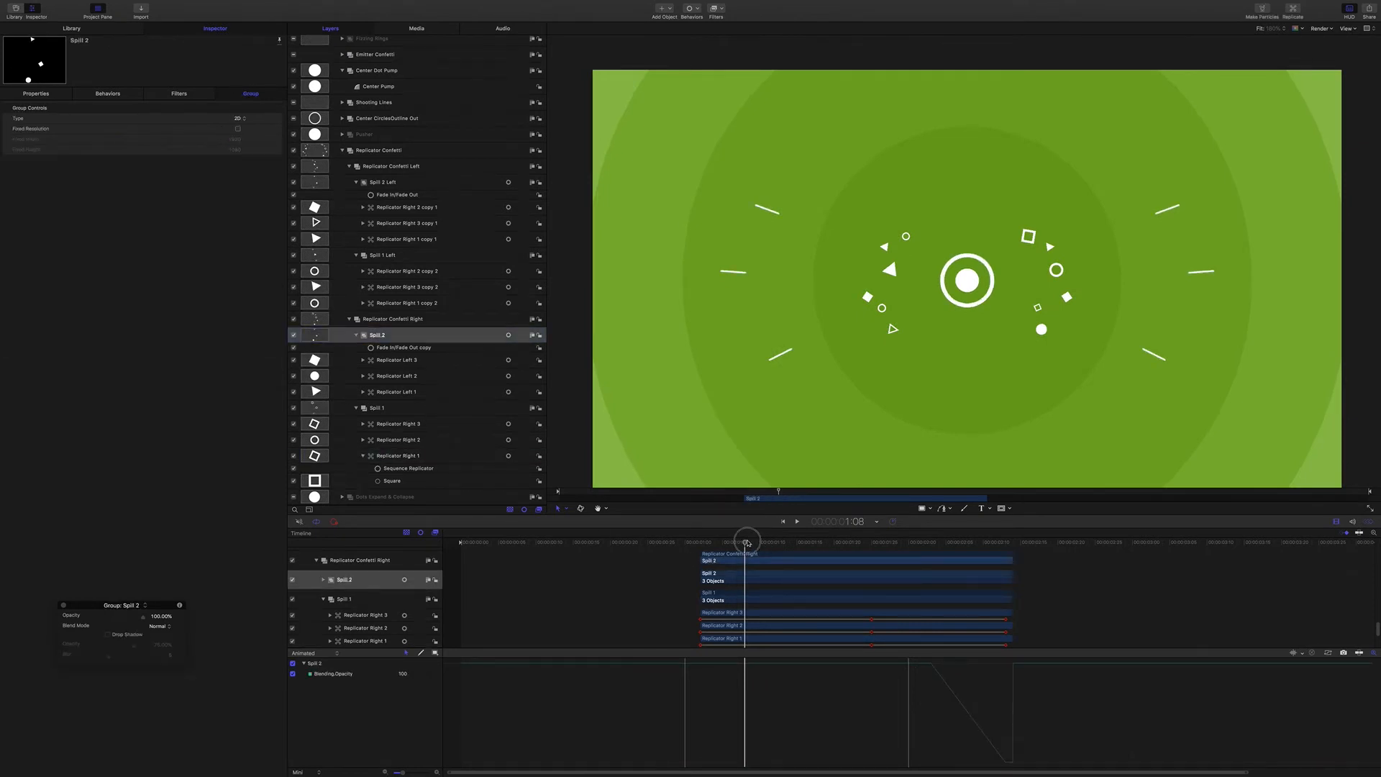
drag(746, 542, 924, 597)
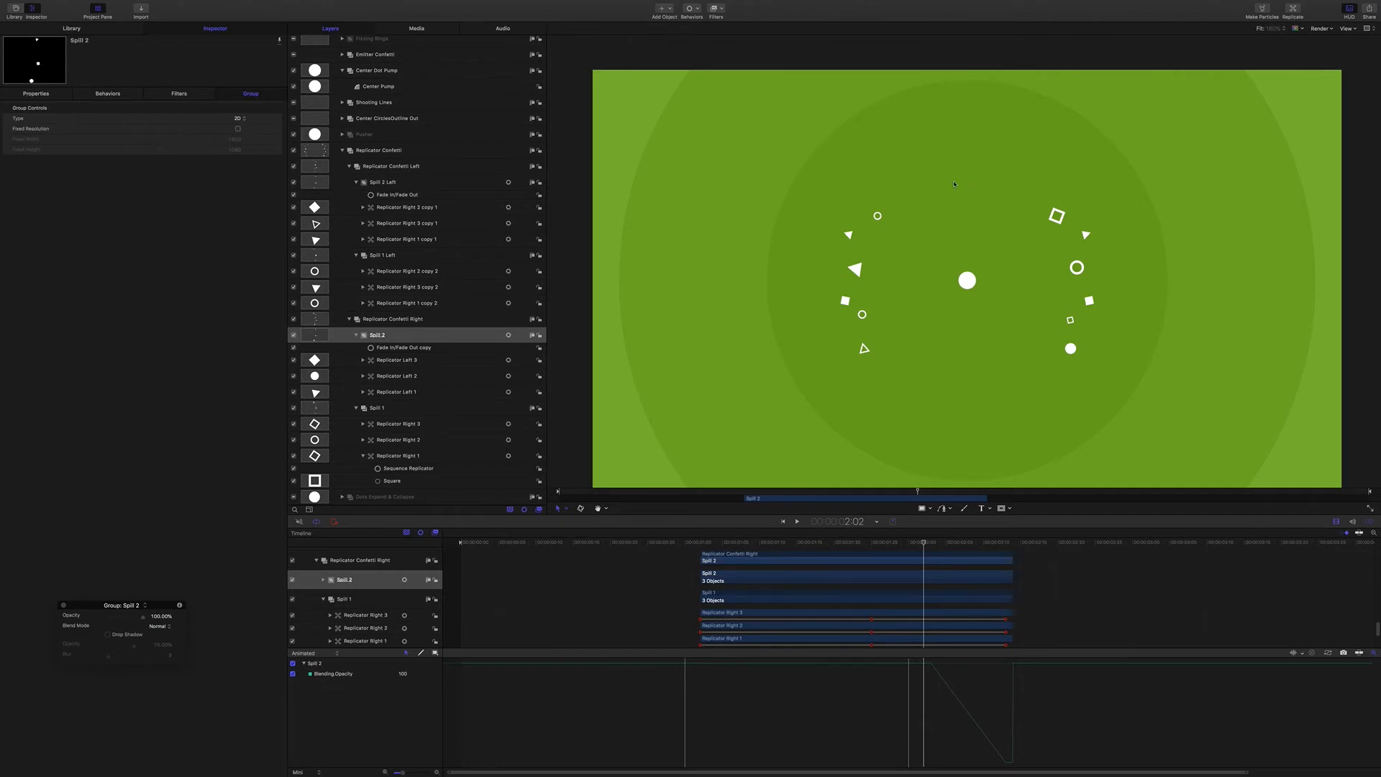
drag(924, 542, 830, 536)
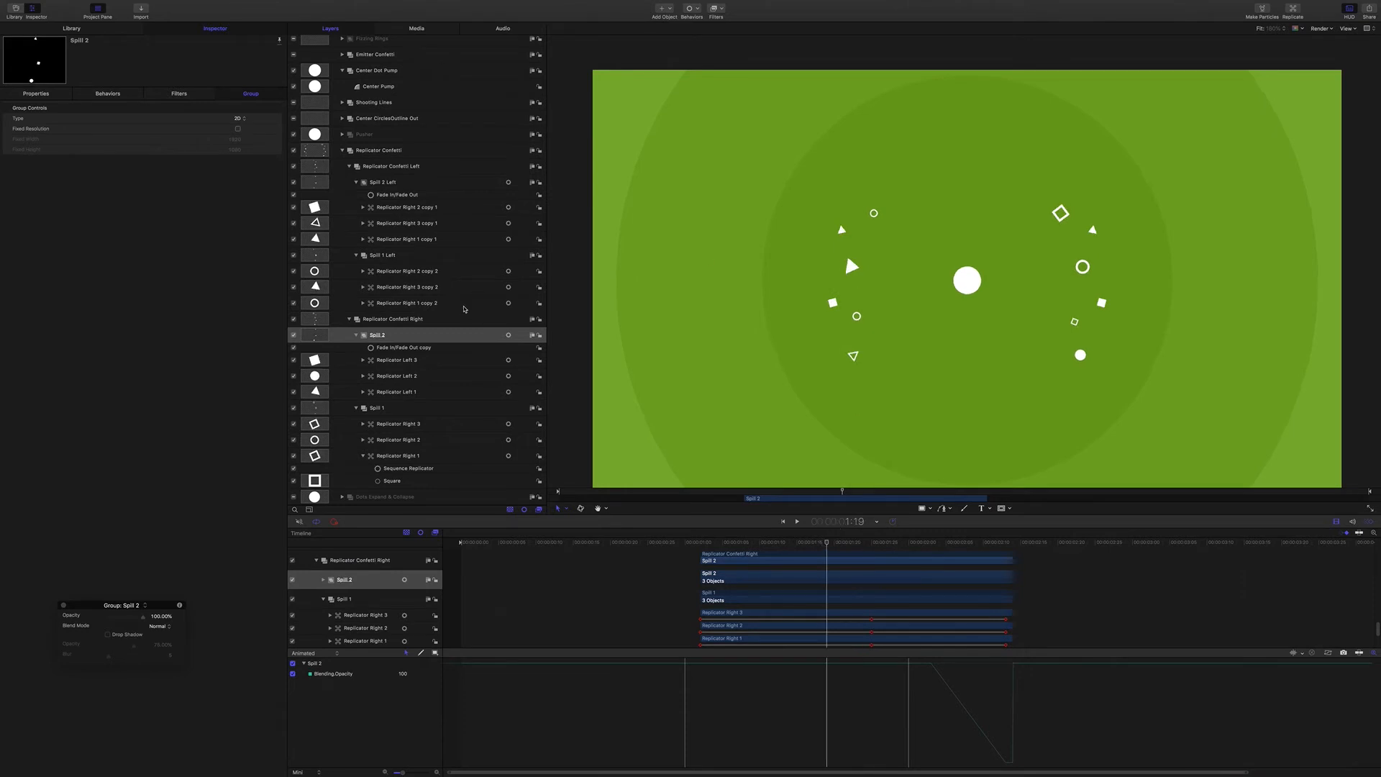
Hide the Logo Animation group to examine the source shapes of the Confetti Shapes Group on their own
scroll(390, 316, down, 3)
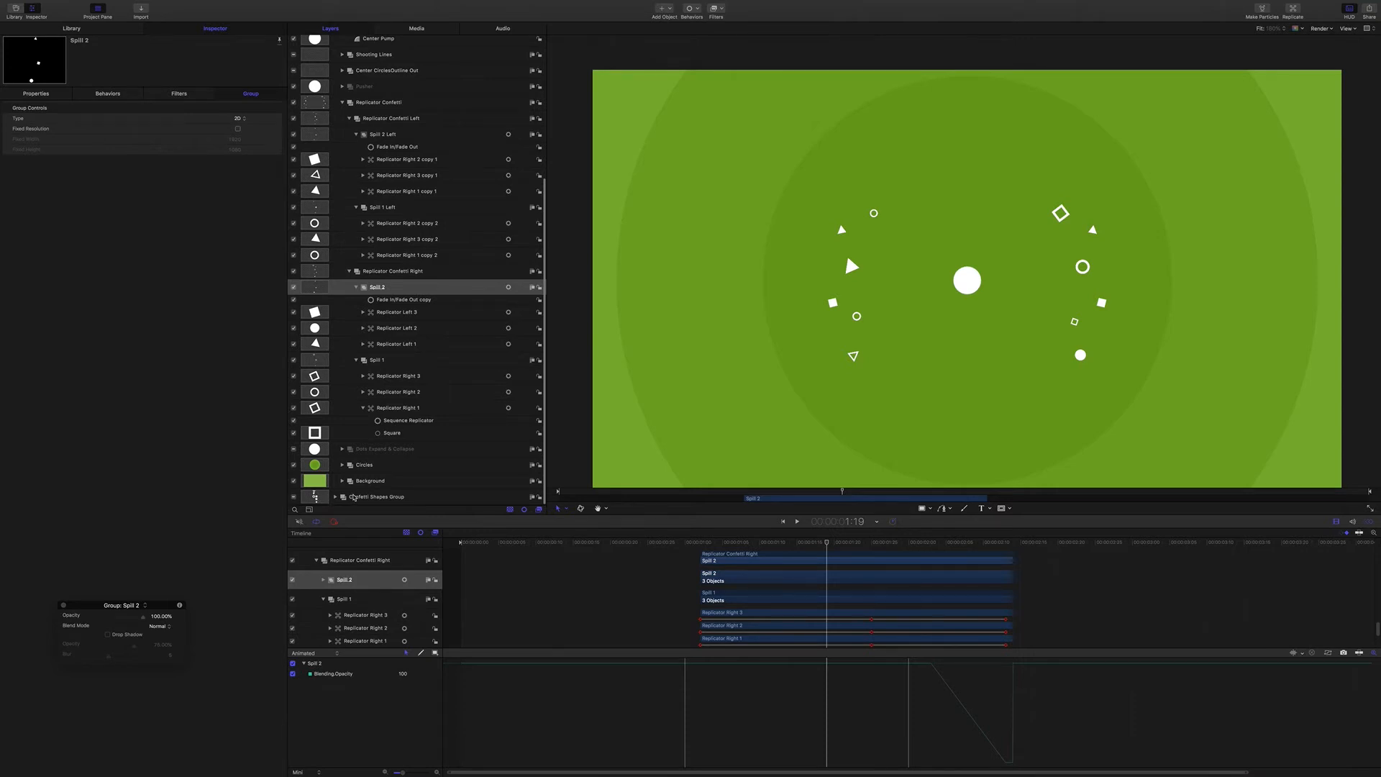
scroll(317, 117, up, 5)
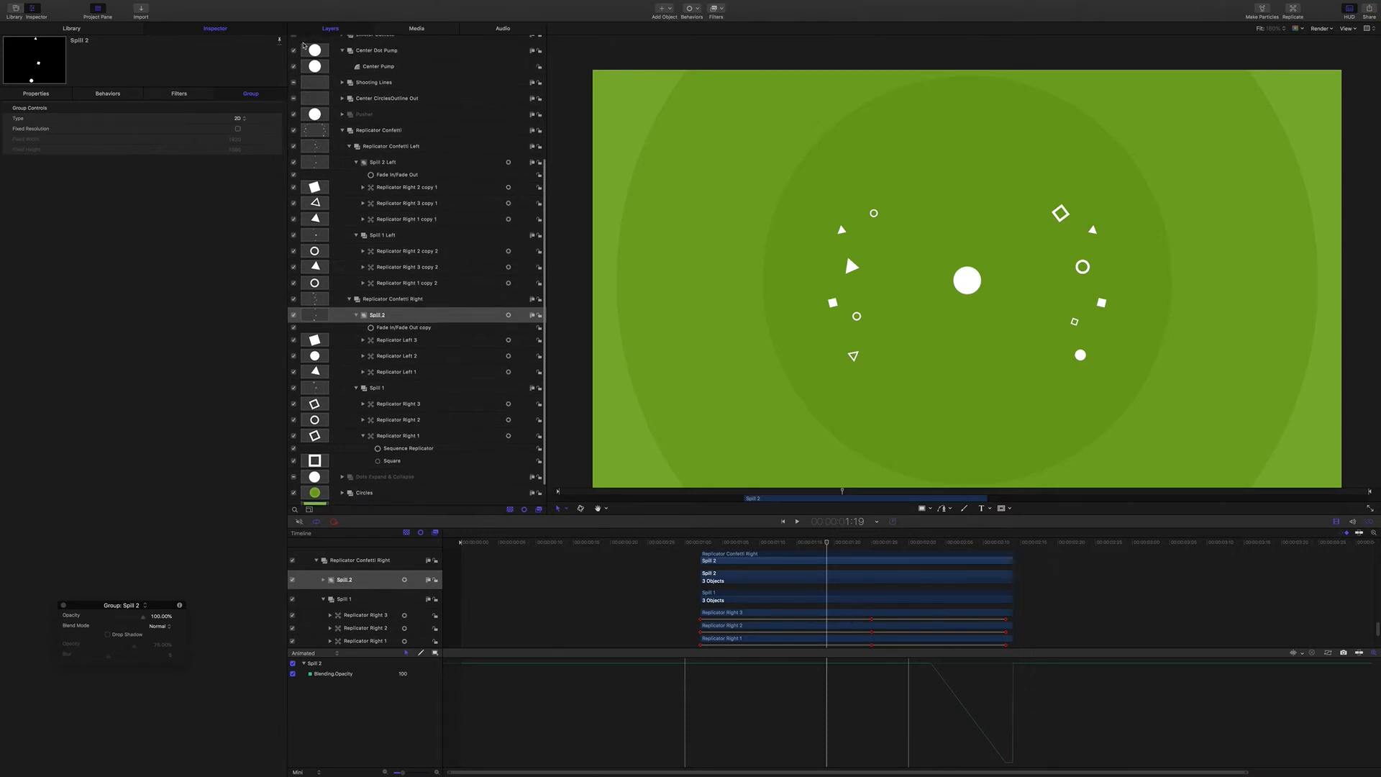
scroll(300, 65, up, 2)
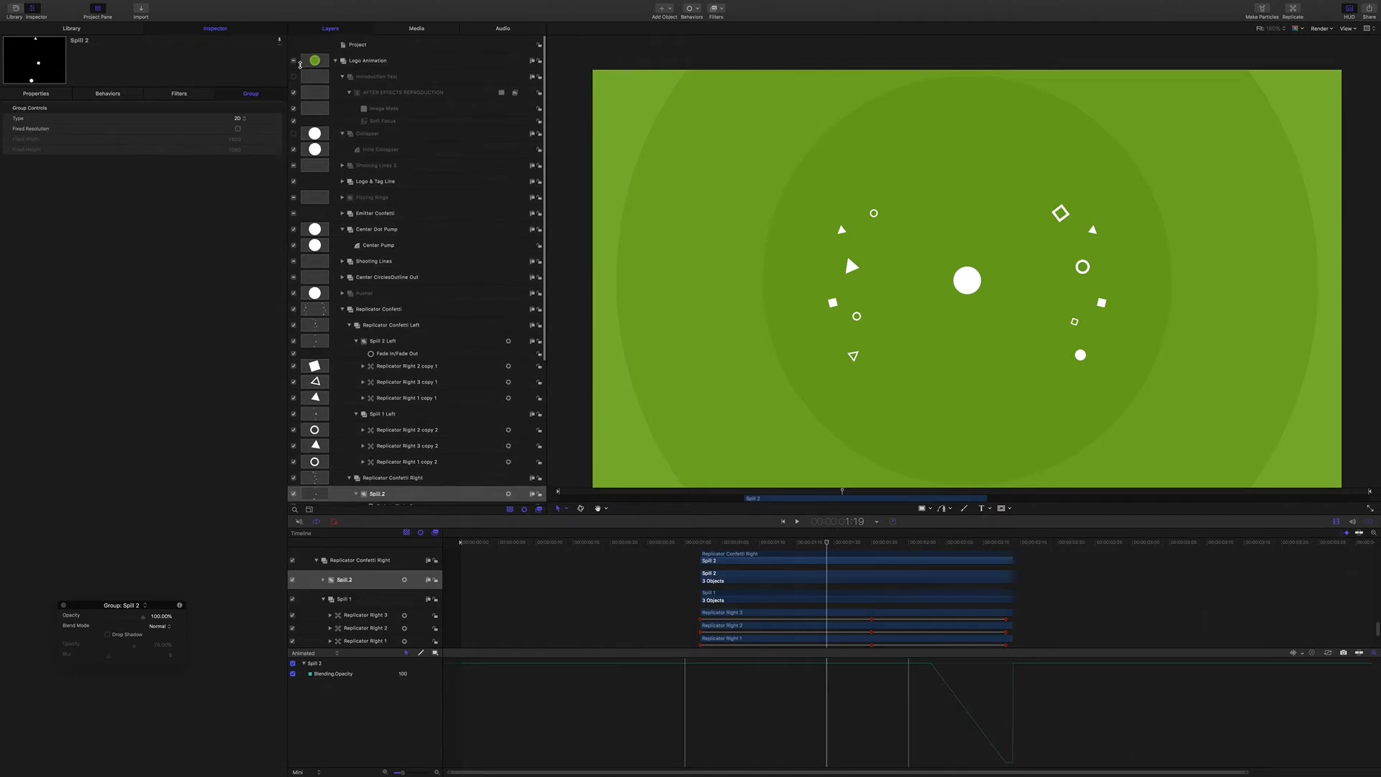
click(293, 61)
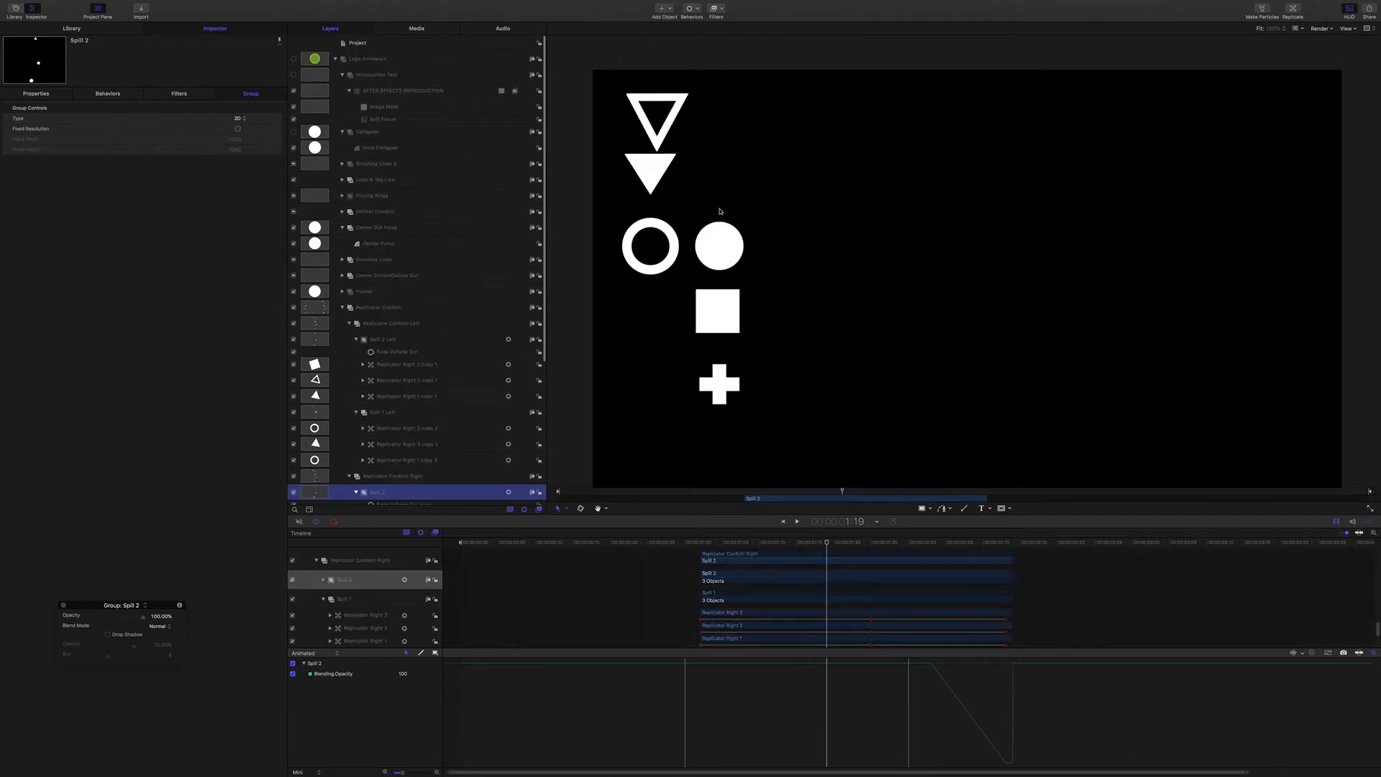
scroll(398, 422, down, 3)
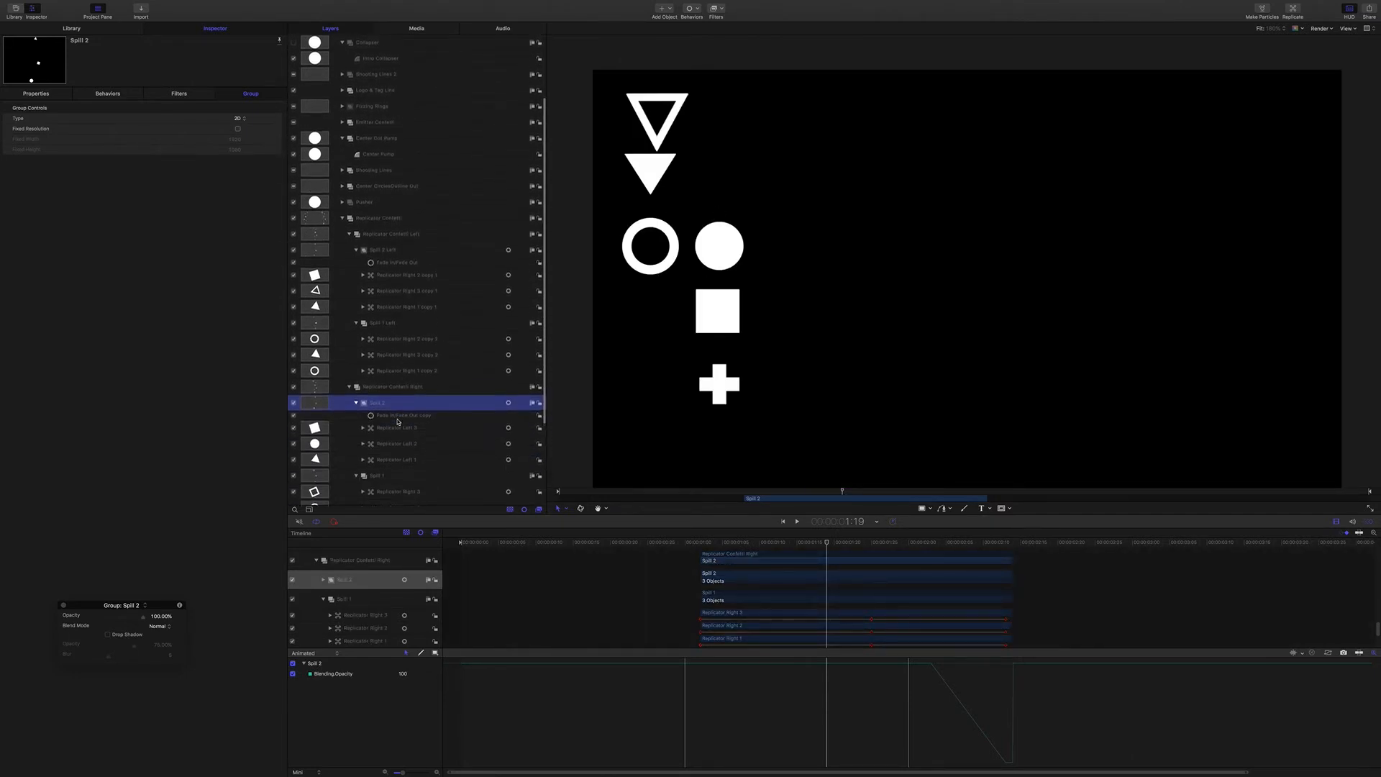
scroll(398, 422, down, 1)
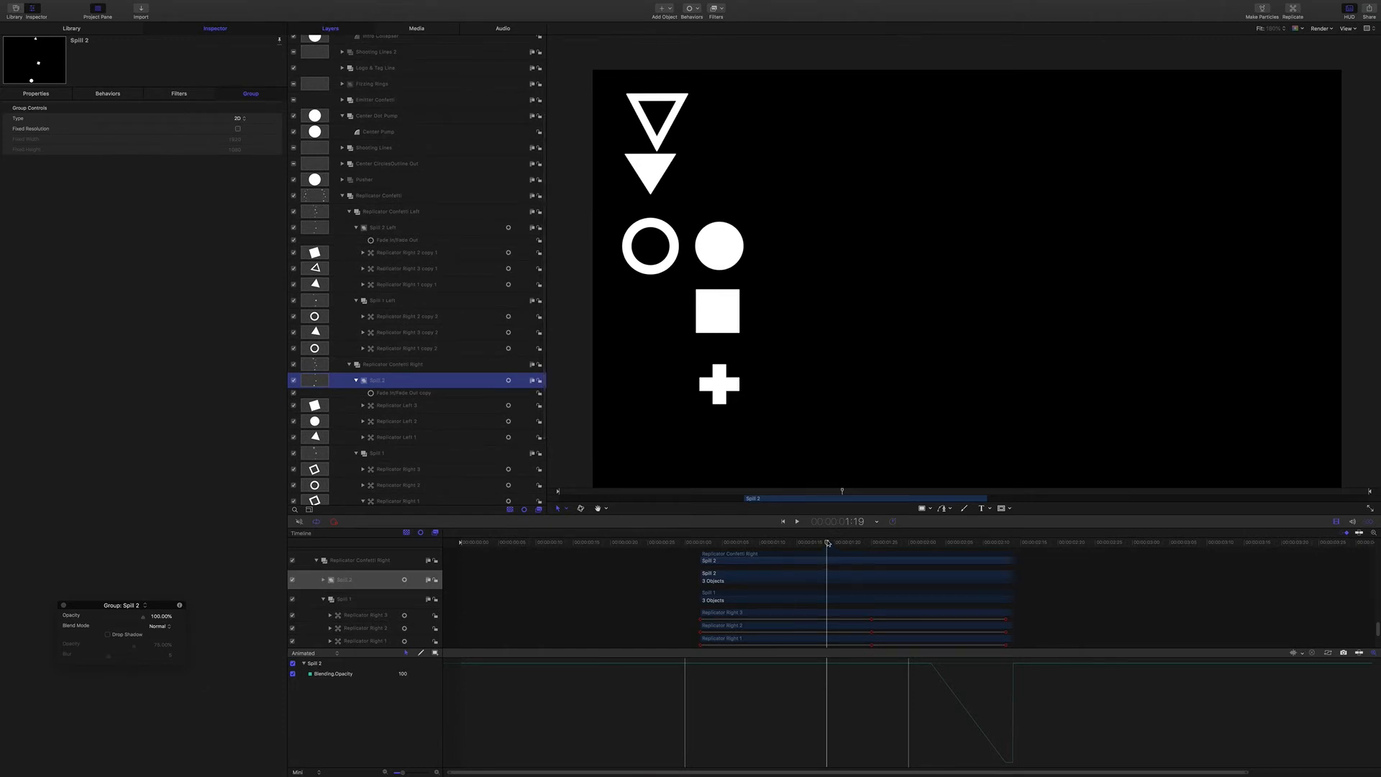
Scrub back to 1:11 and show the Logo Animation group again
drag(820, 541, 768, 540)
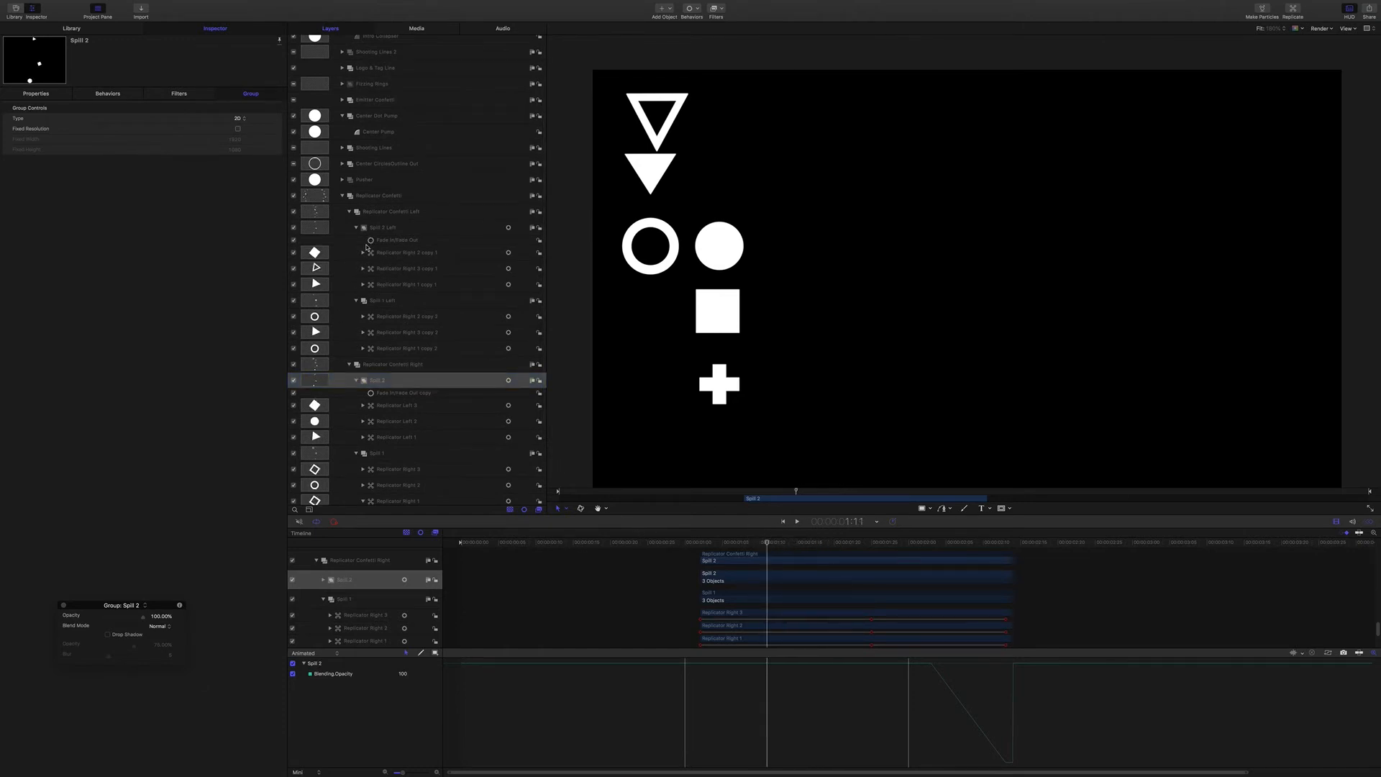
scroll(370, 250, up, 4)
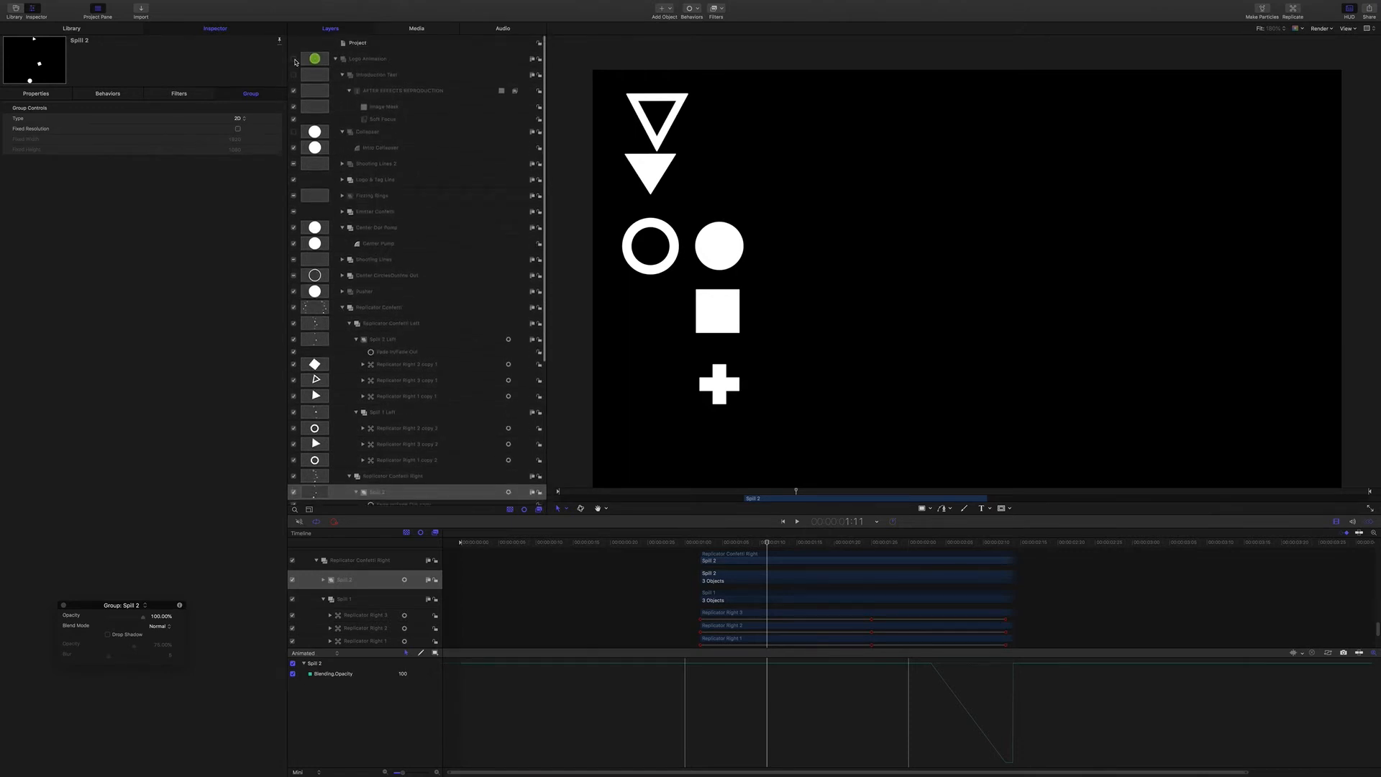
click(293, 59)
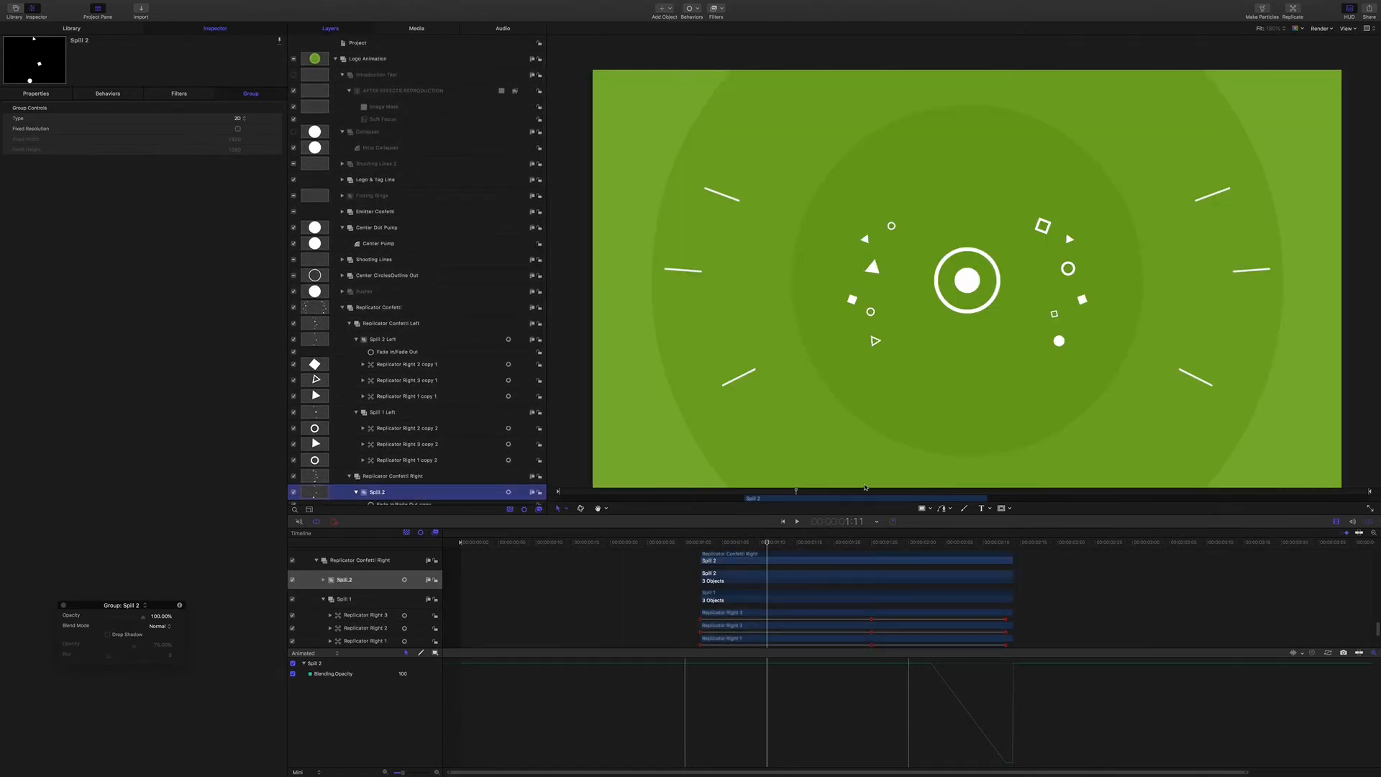
Review the transition from confetti to logo reveal by scrubbing through 2:11, 2:12, 2:15 and 2:18 to 2:27, and back to 2:17
drag(764, 541, 797, 537)
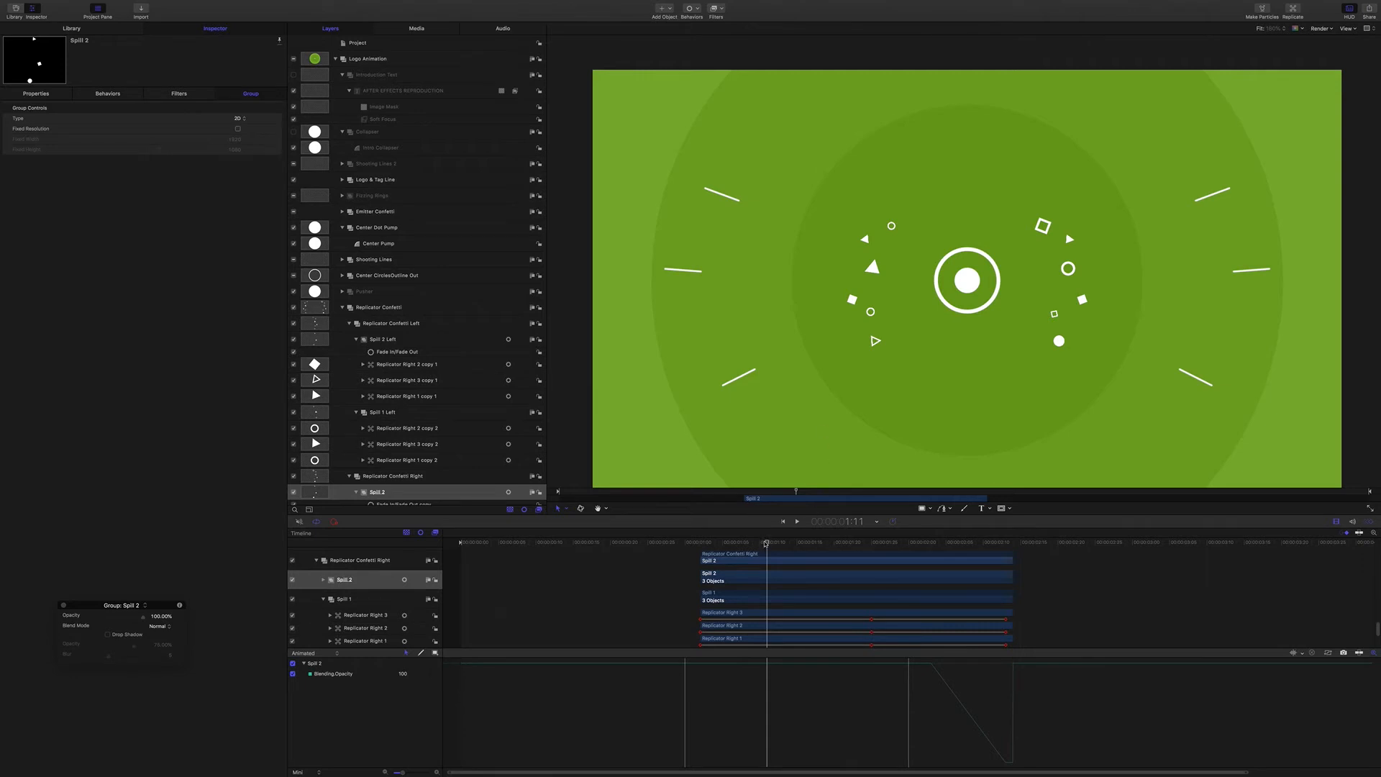
mouse_move(766, 541)
mouse_down()
mouse_move(711, 539)
mouse_move(992, 551)
mouse_up()
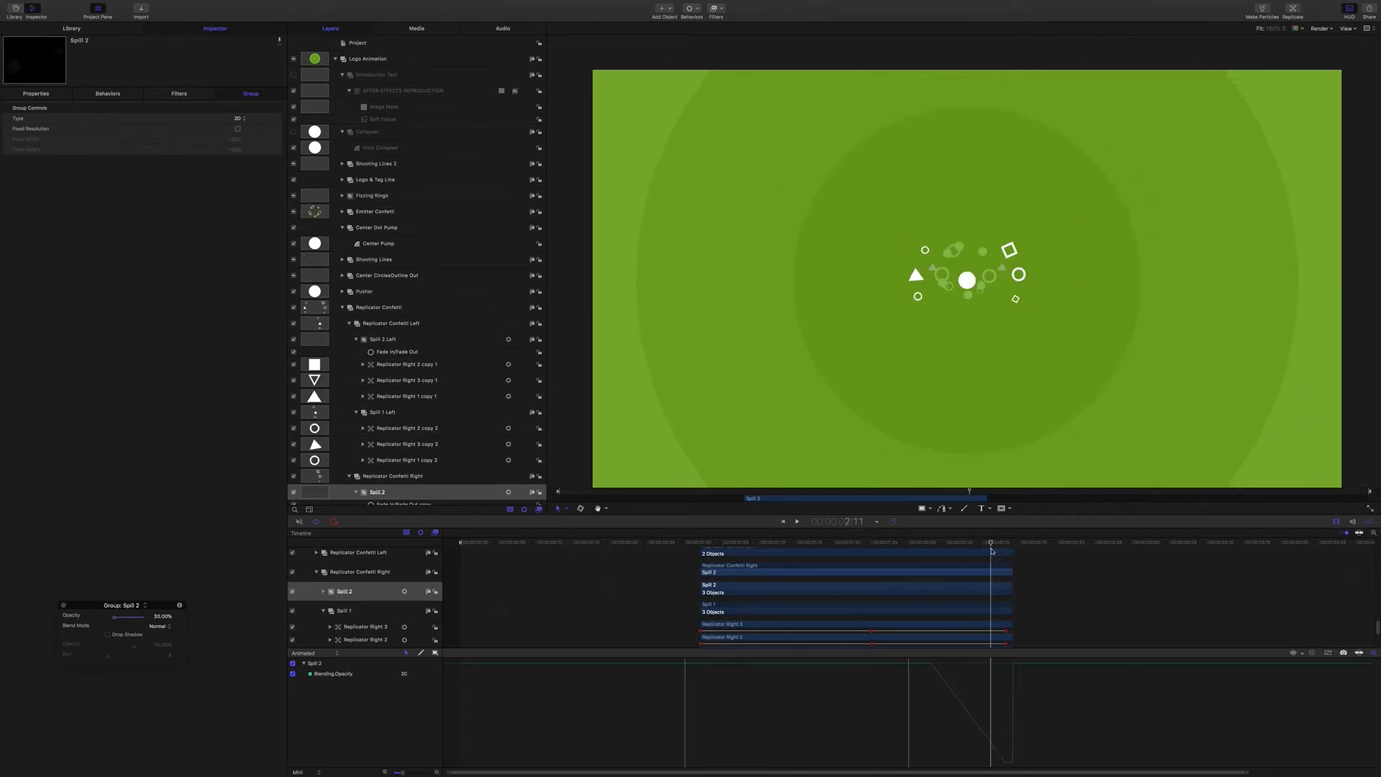
click(998, 544)
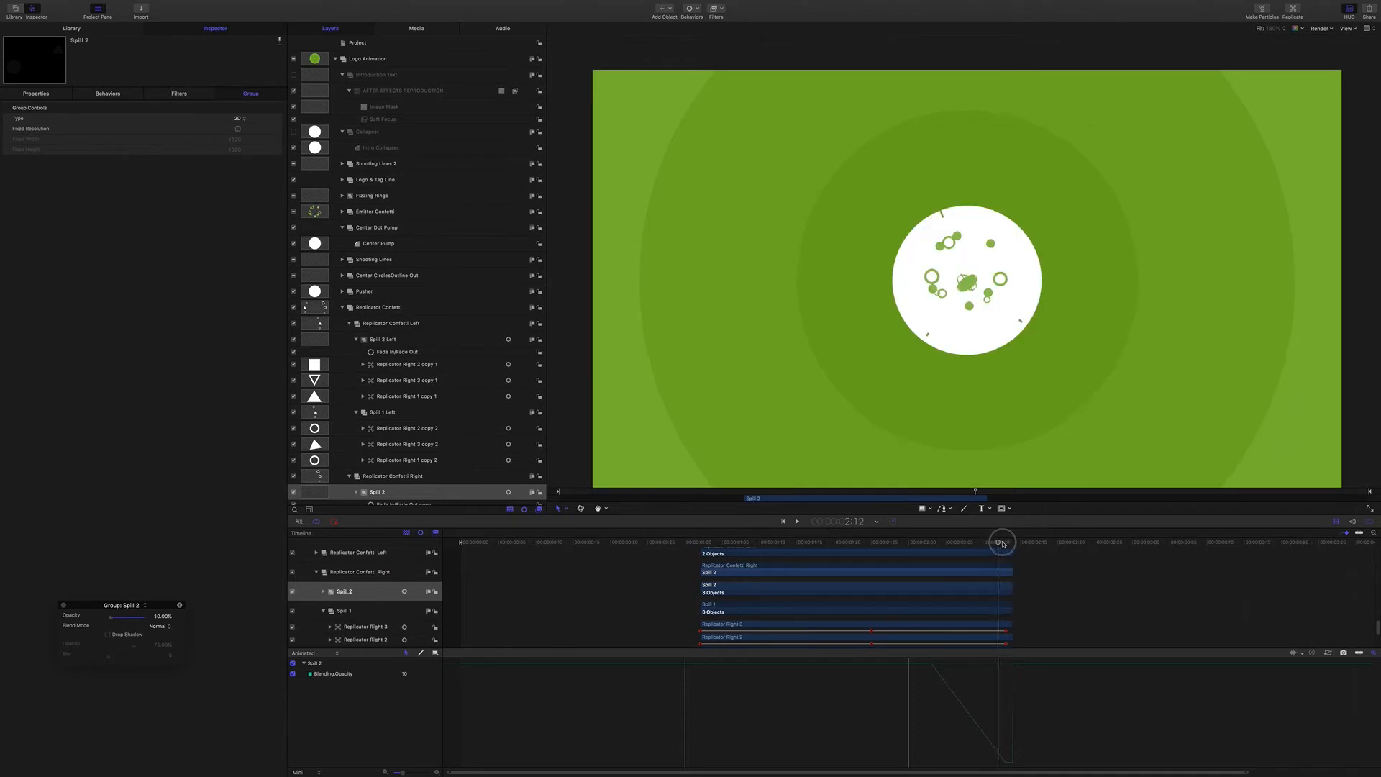
mouse_move(998, 544)
mouse_down()
mouse_move(984, 543)
mouse_move(1022, 544)
mouse_up()
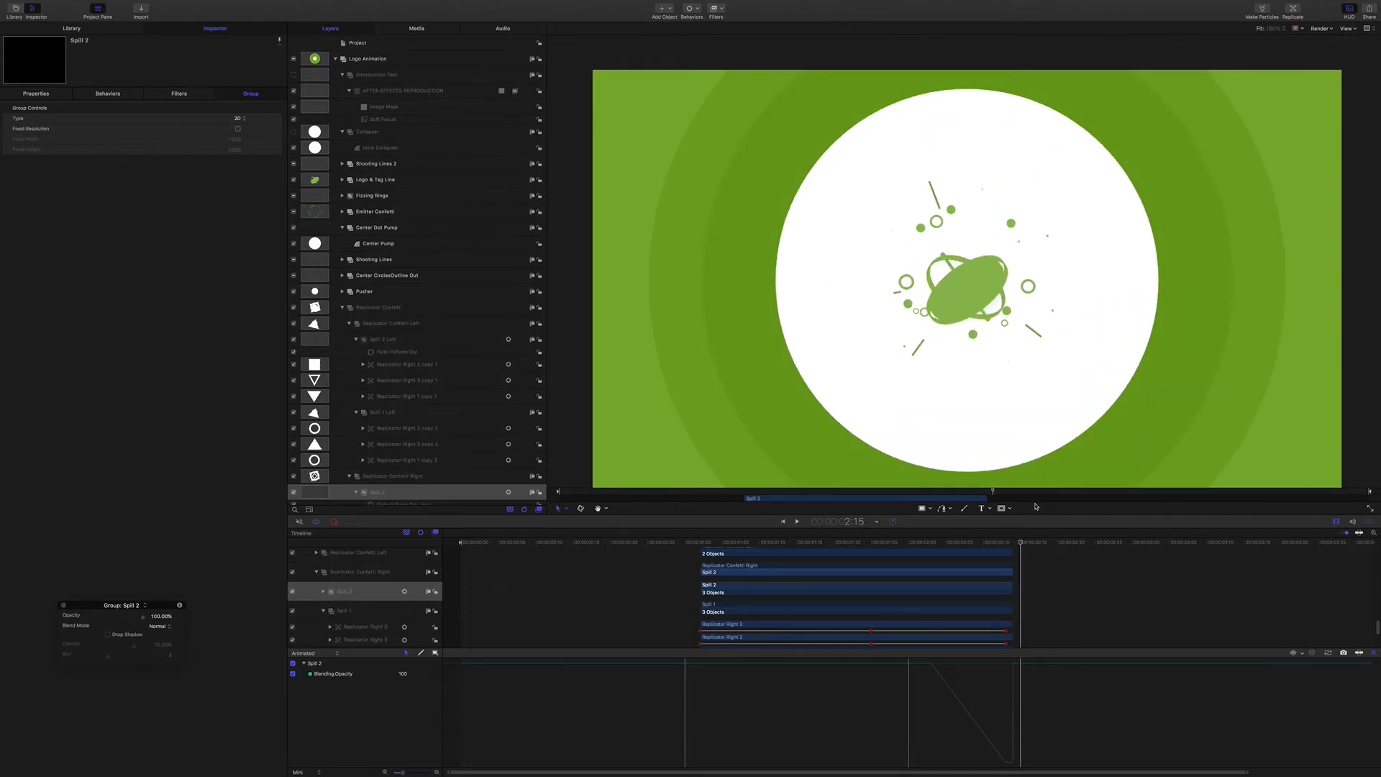
drag(1020, 543, 1053, 534)
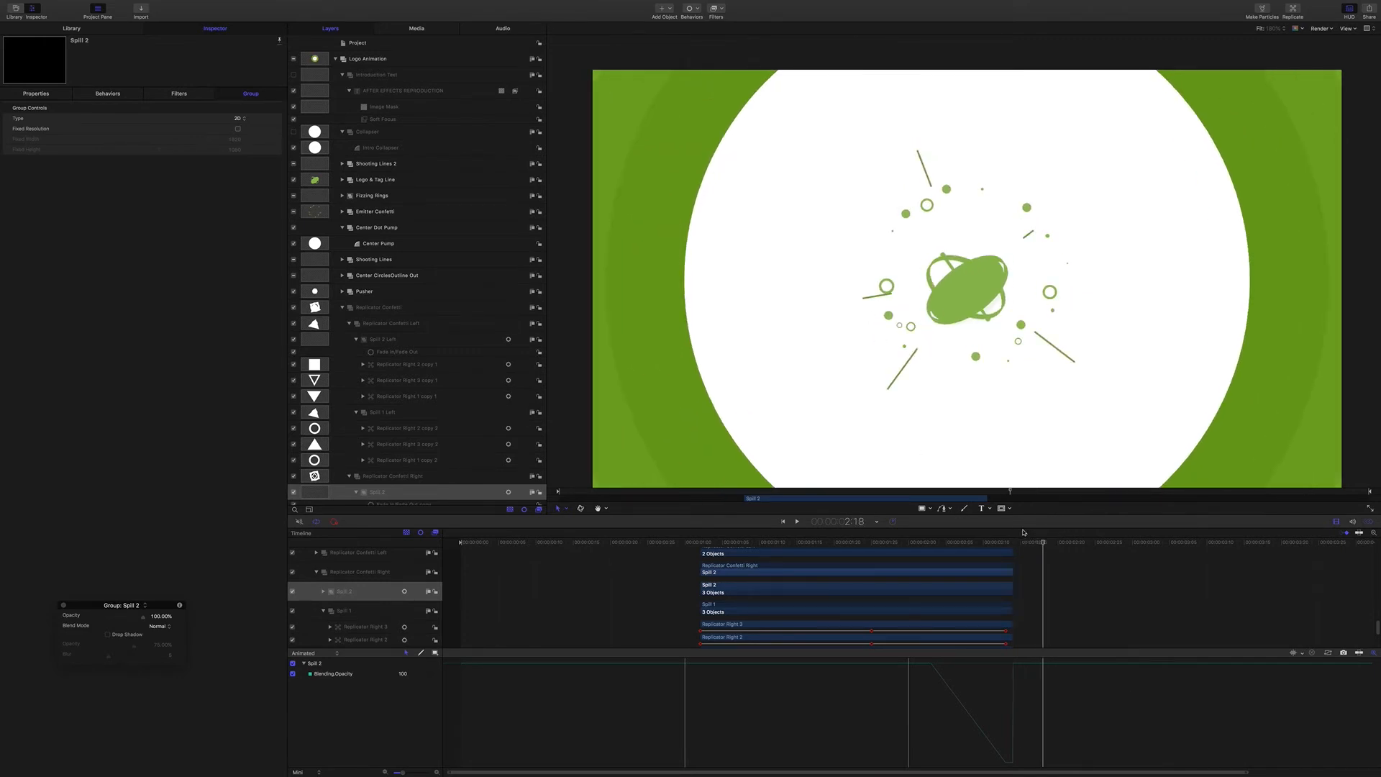
drag(1047, 542, 1111, 544)
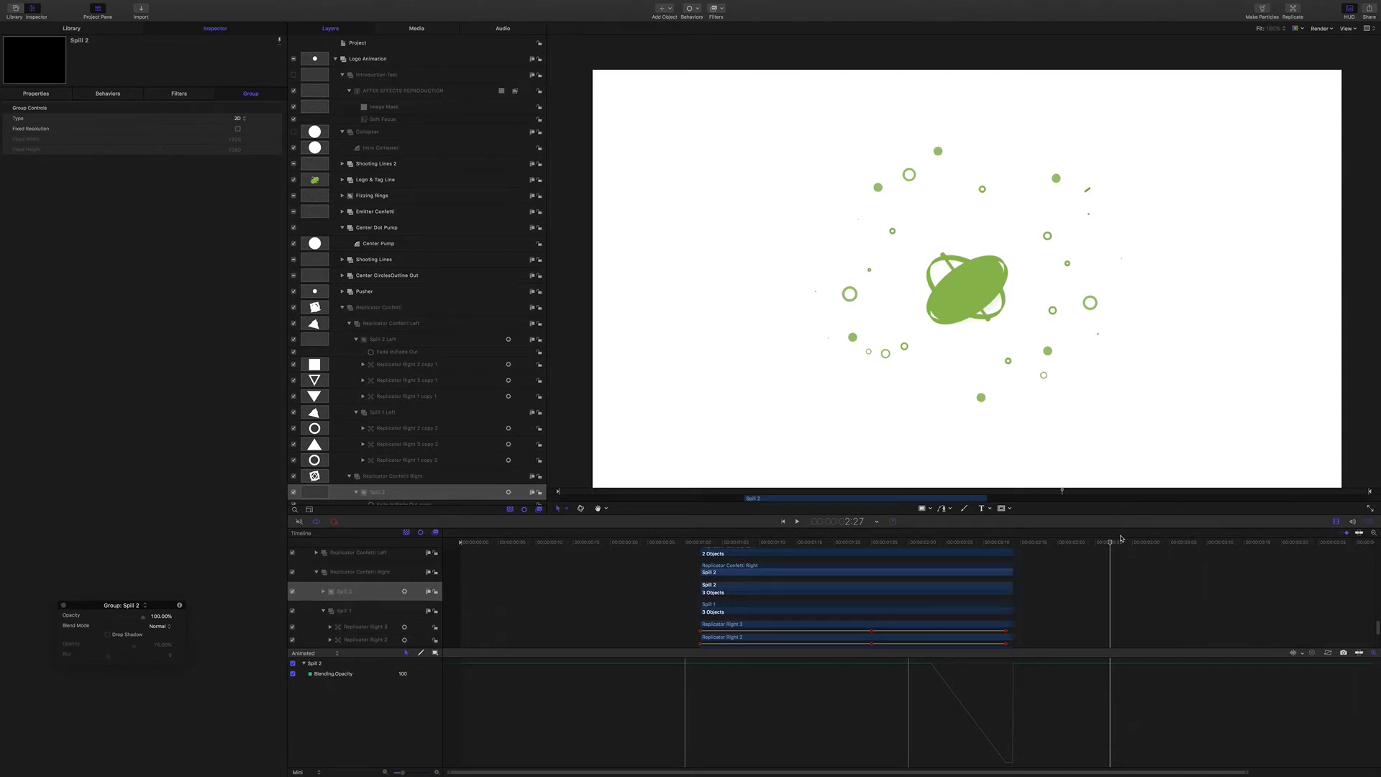
drag(1111, 544, 1036, 522)
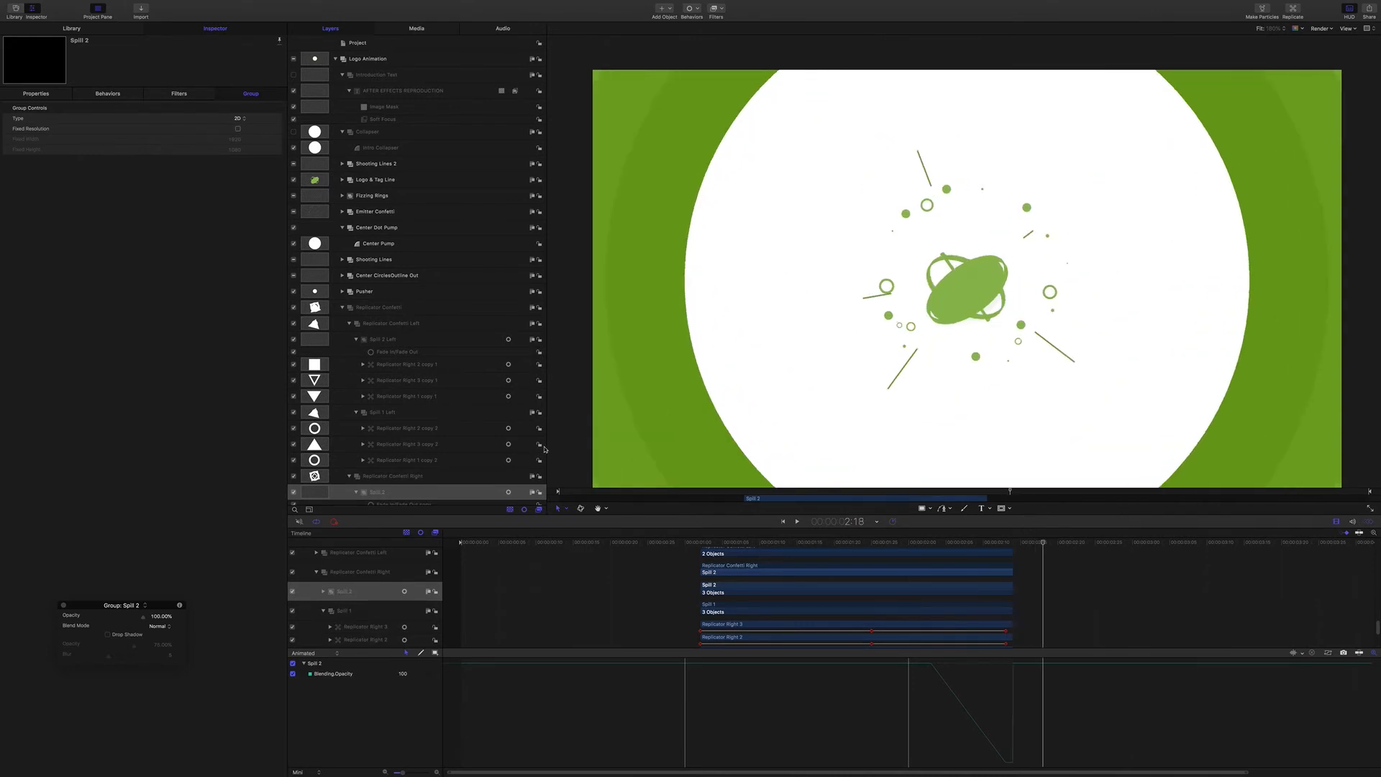
Collapse the Replicator Confetti group and expand the Shooting Lines 2 group
click(342, 308)
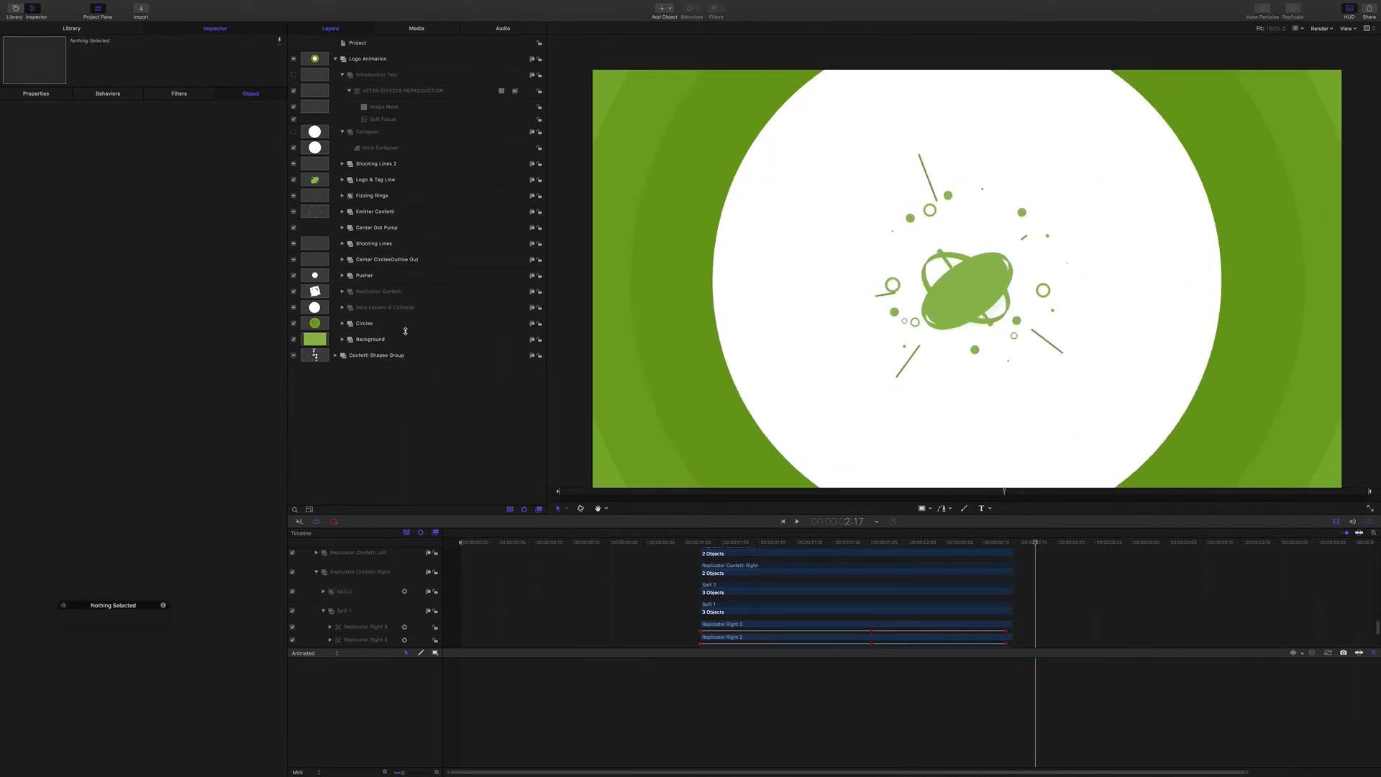
click(376, 164)
click(342, 164)
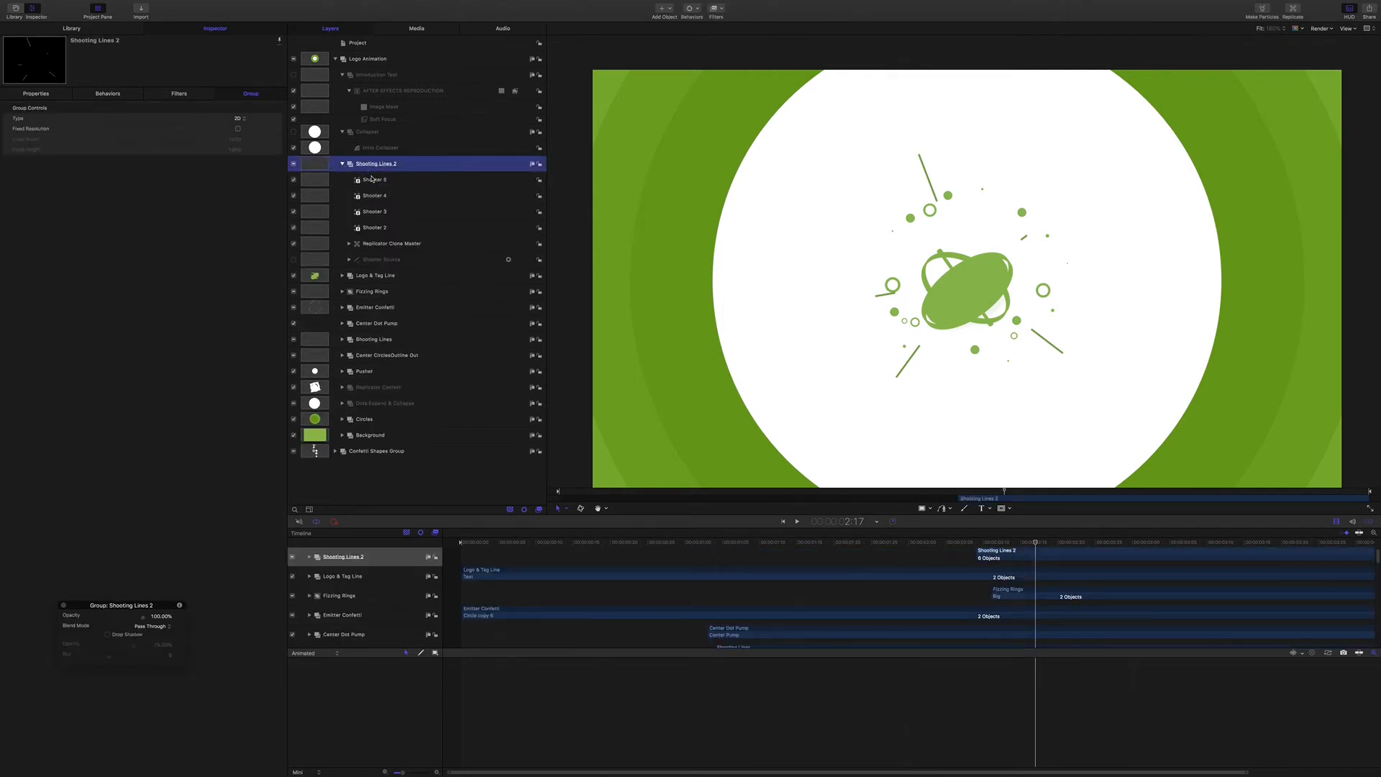
Inspect the clone layers Shooter 5, Shooter 4, Shooter 3 and Shooter 2, and expand the Replicator Clone Master
click(373, 180)
click(374, 196)
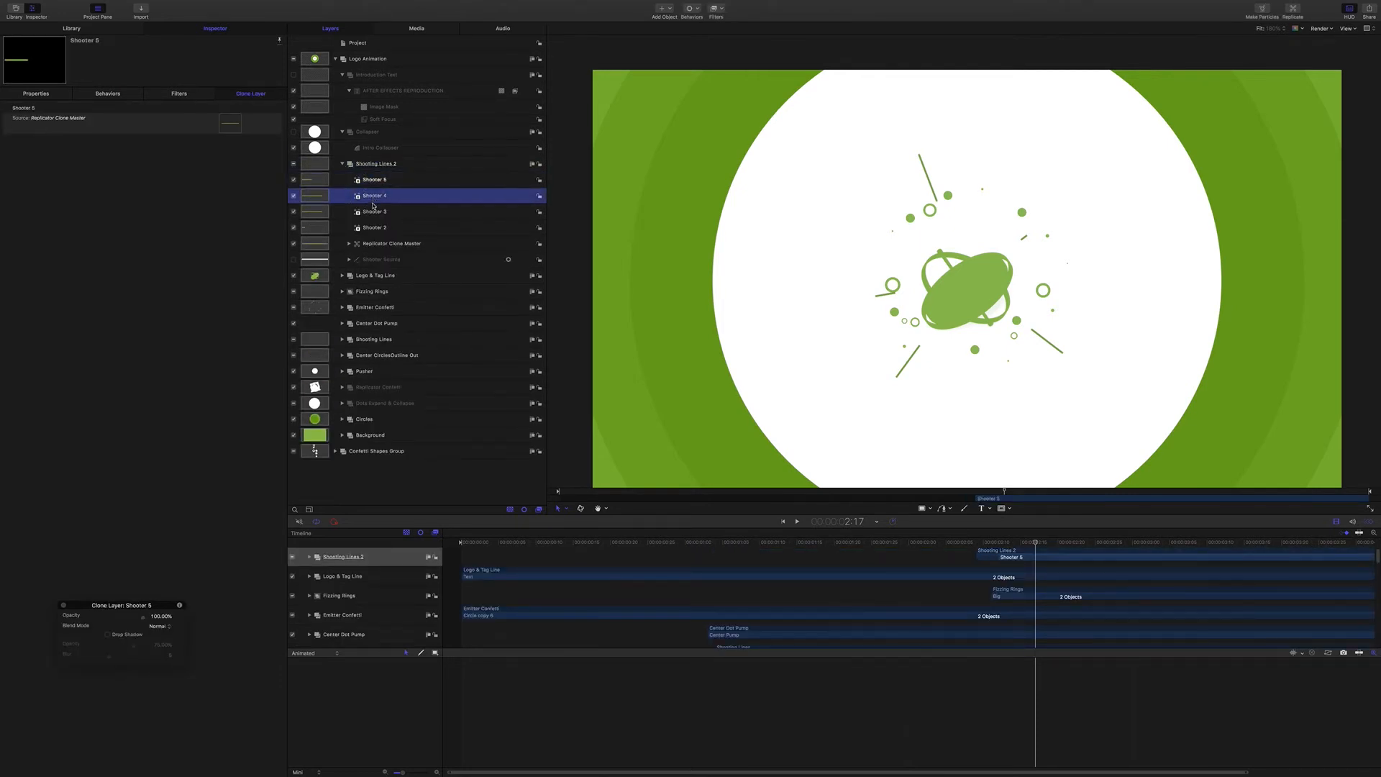
click(373, 212)
click(374, 228)
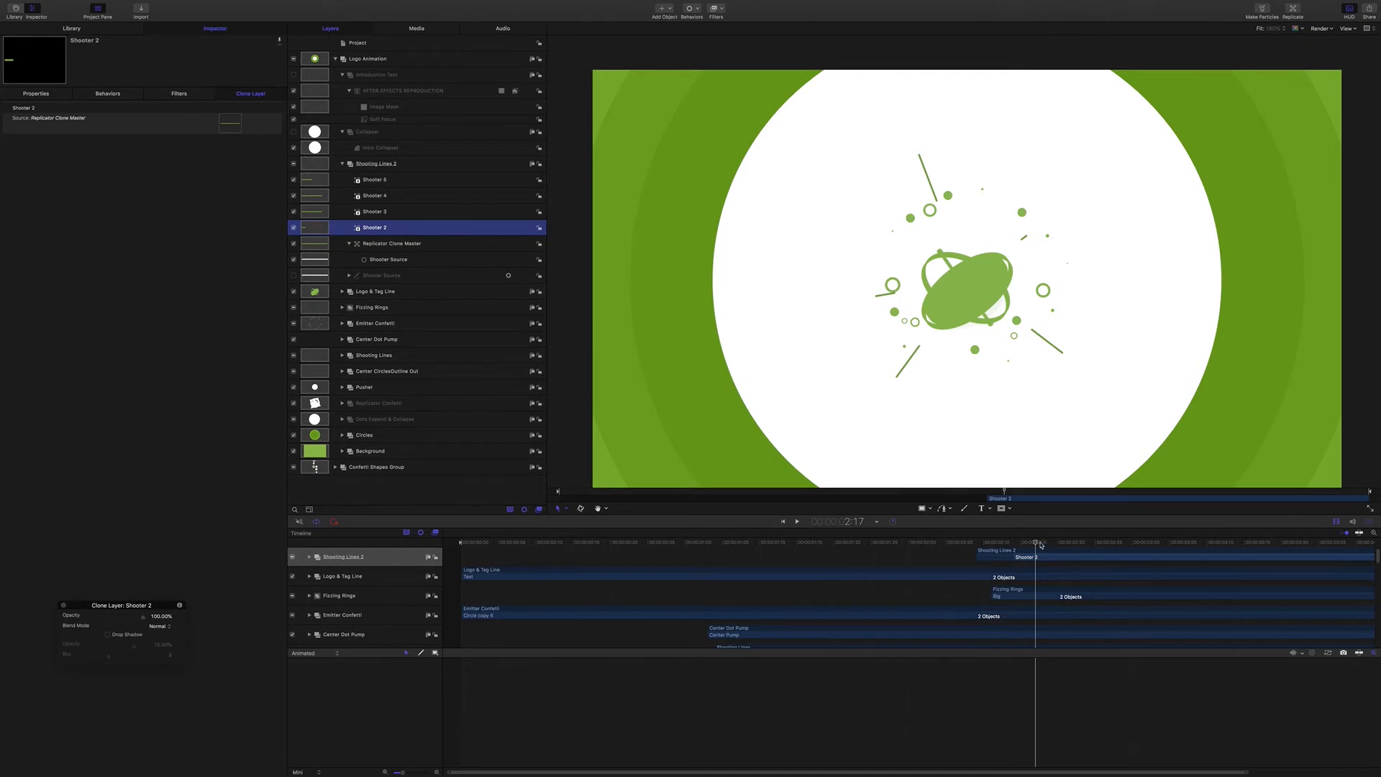
Show the Shooter Source in Shooting Lines 2 and scrub to 2:20 to review the shooting lines
mouse_move(1034, 541)
mouse_down()
mouse_move(949, 533)
mouse_move(931, 503)
mouse_move(753, 495)
mouse_move(833, 541)
mouse_move(1040, 557)
mouse_up()
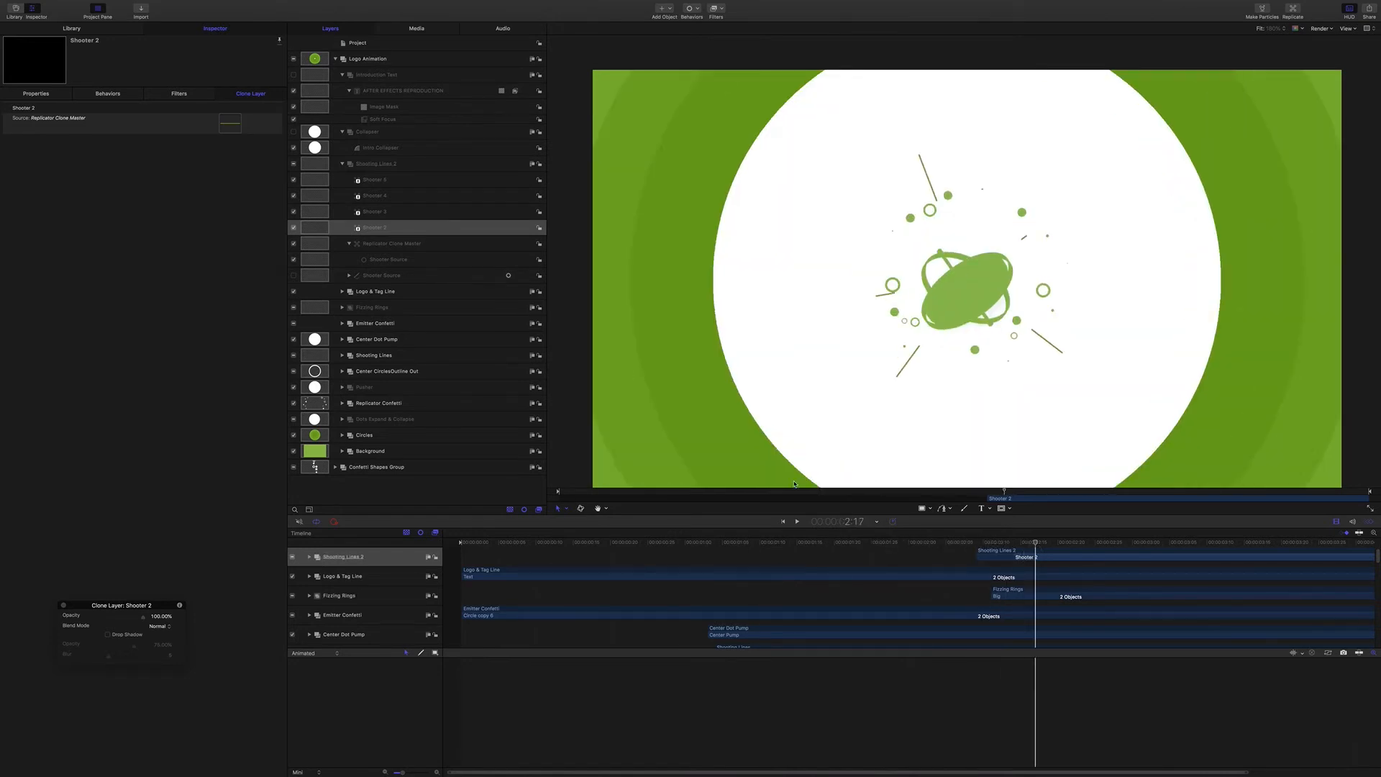
click(293, 276)
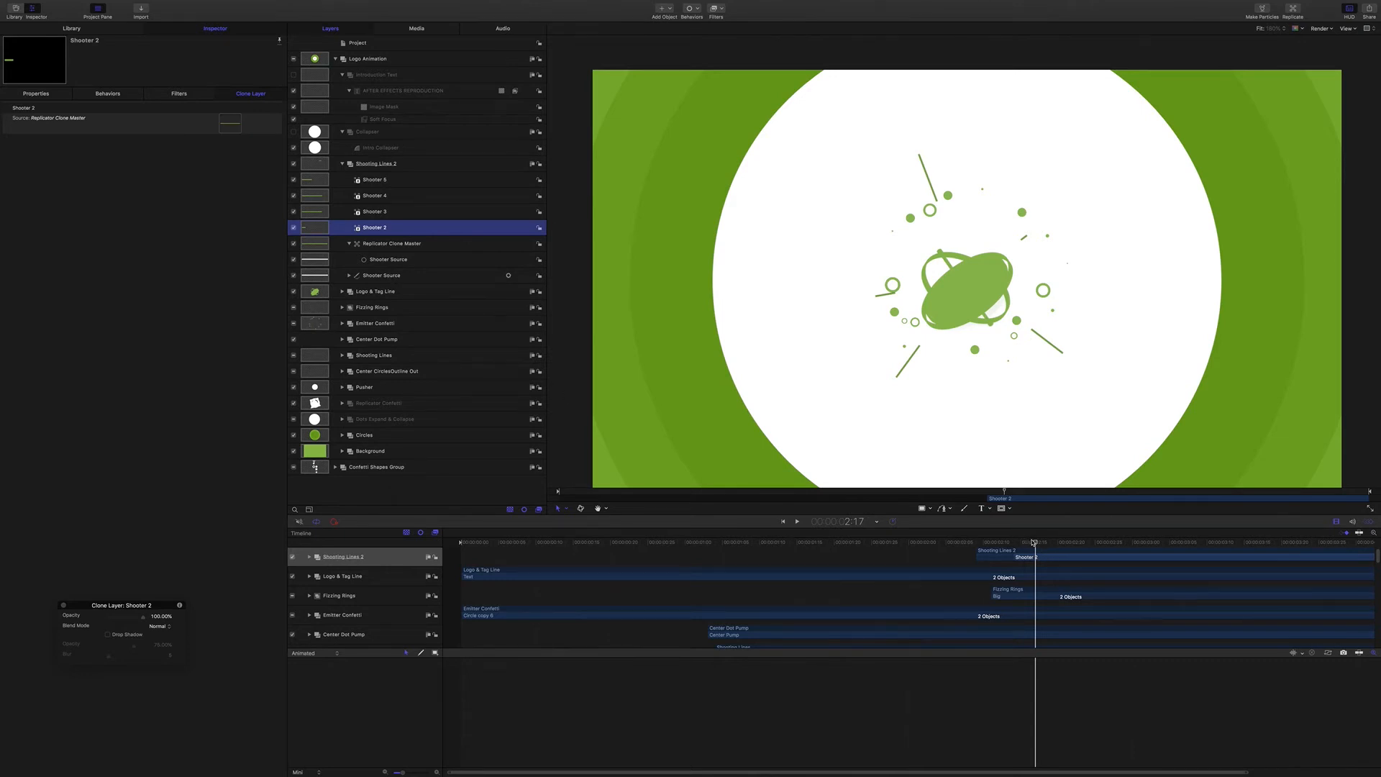
mouse_move(1032, 540)
mouse_down()
mouse_move(925, 534)
mouse_move(1079, 535)
mouse_move(1058, 531)
mouse_up()
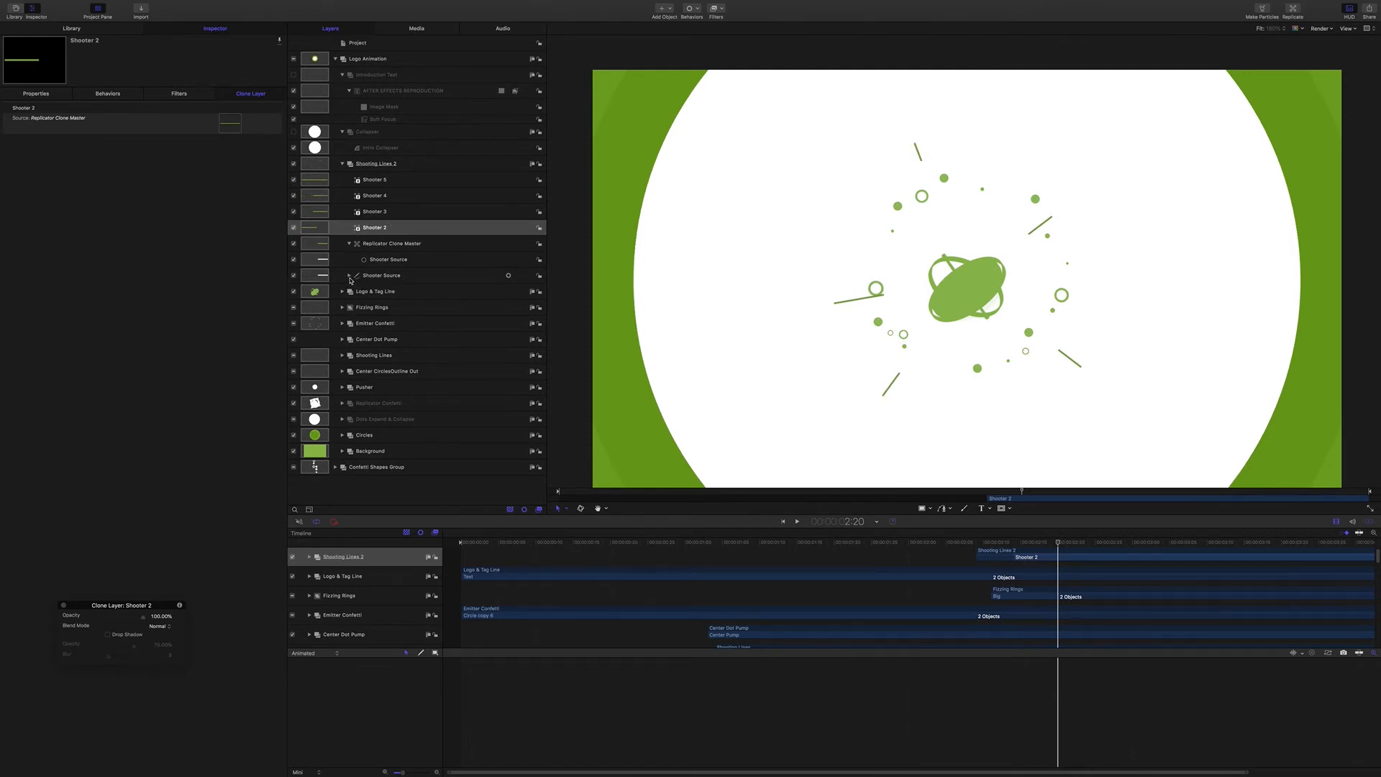
Inspect the Shooter Source's Write On behavior and the Replicator Clone Master settings, scrubbing to 2:14 and 2:12 to review its radius animation
click(350, 276)
click(378, 288)
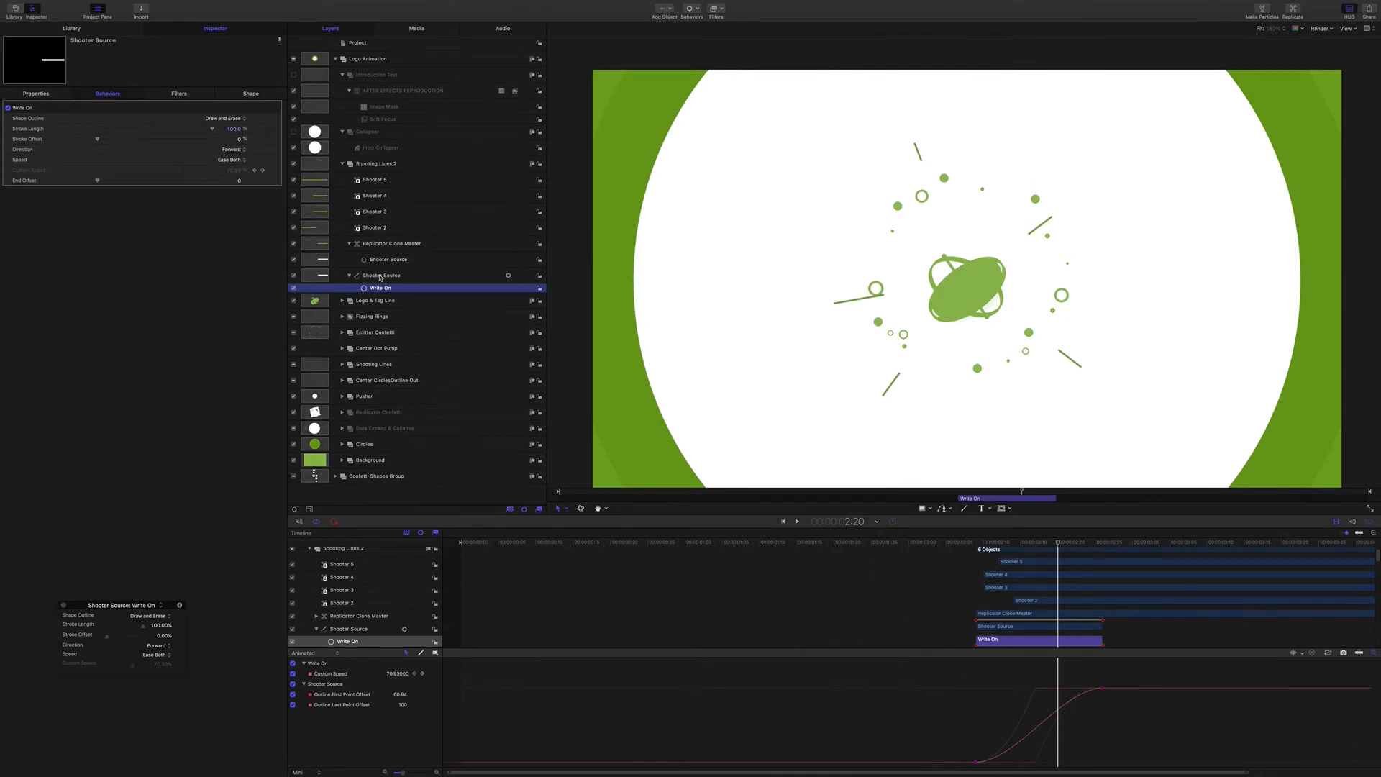
click(389, 244)
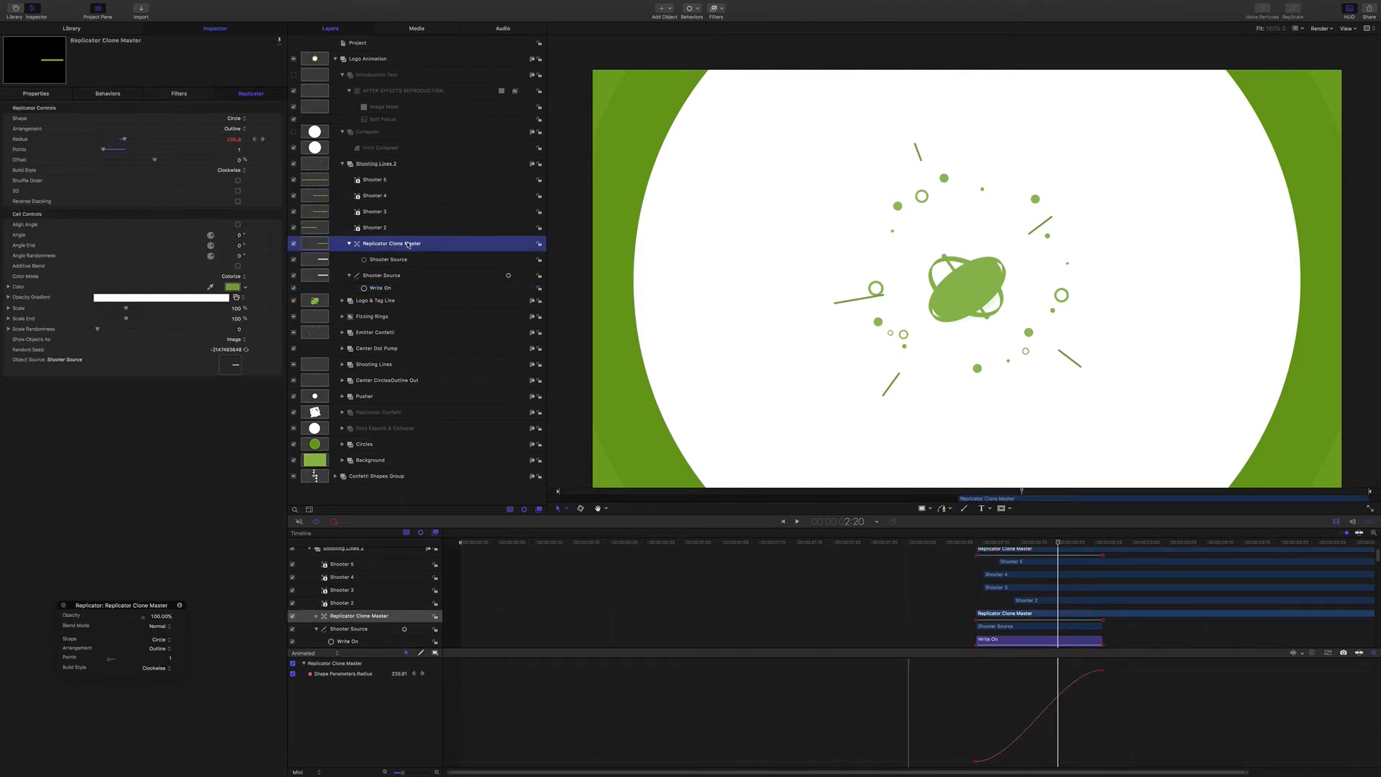
drag(1052, 542, 1017, 532)
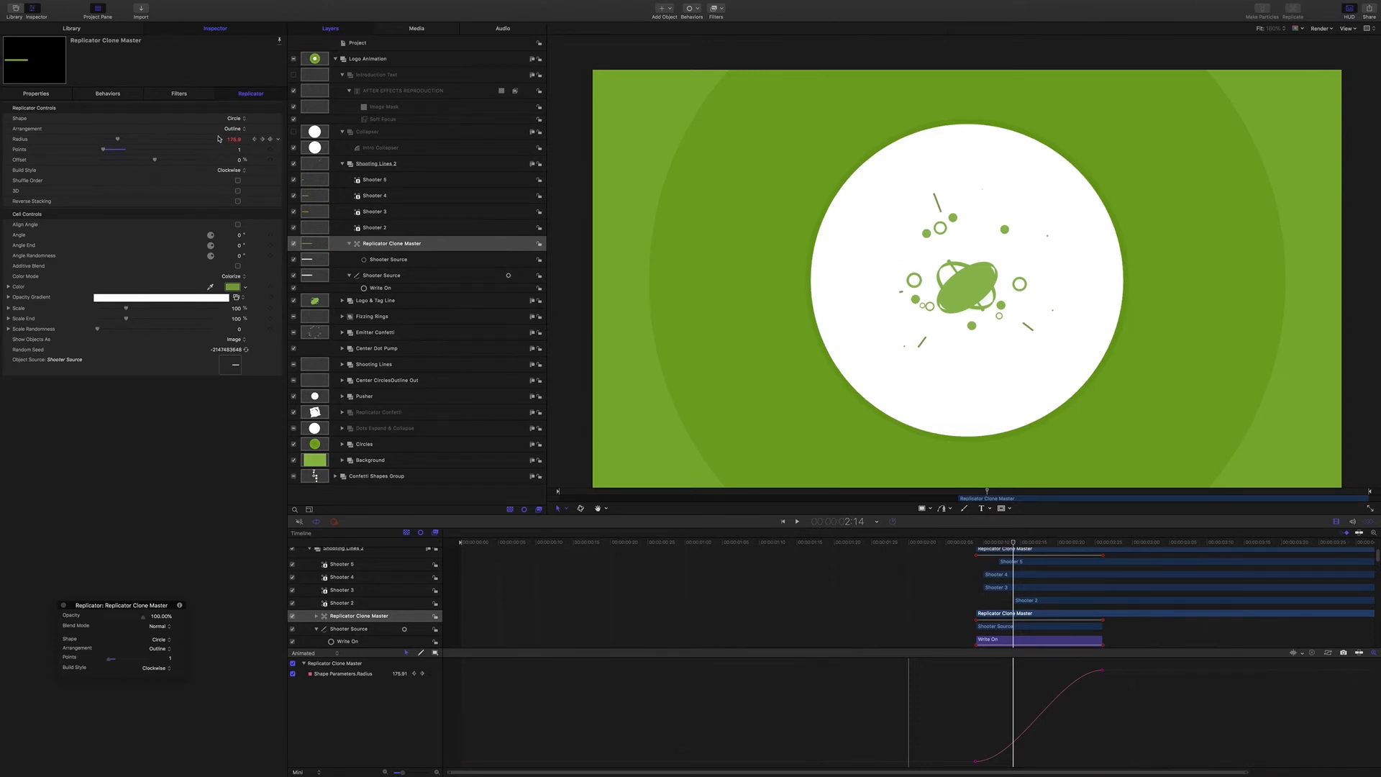
mouse_move(1015, 541)
mouse_down()
mouse_move(978, 541)
mouse_move(1014, 541)
mouse_move(1000, 541)
mouse_up()
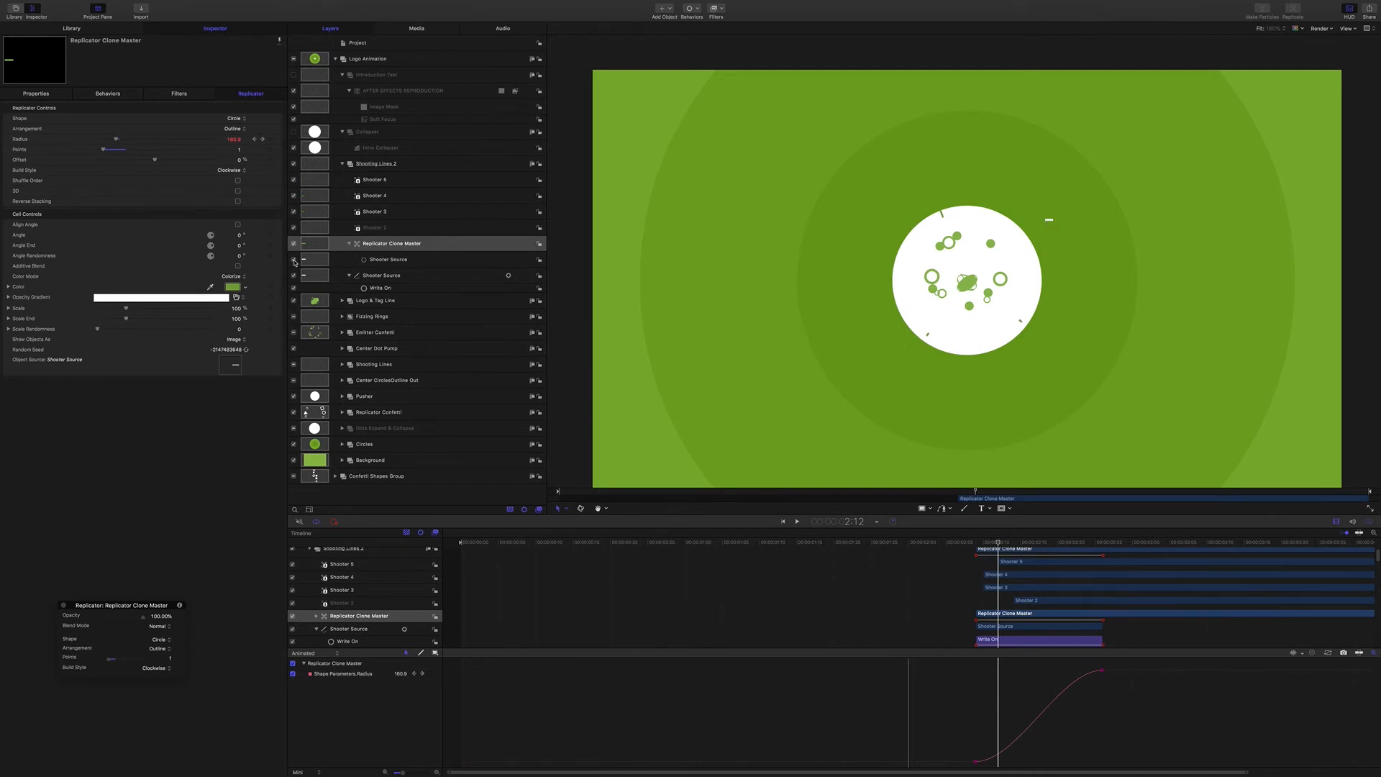
Hide the Shooter Source layer in Shooting Lines 2 and scrub through 2:14, 2:18 and 2:19 to review the replicated line
click(294, 261)
click(294, 261)
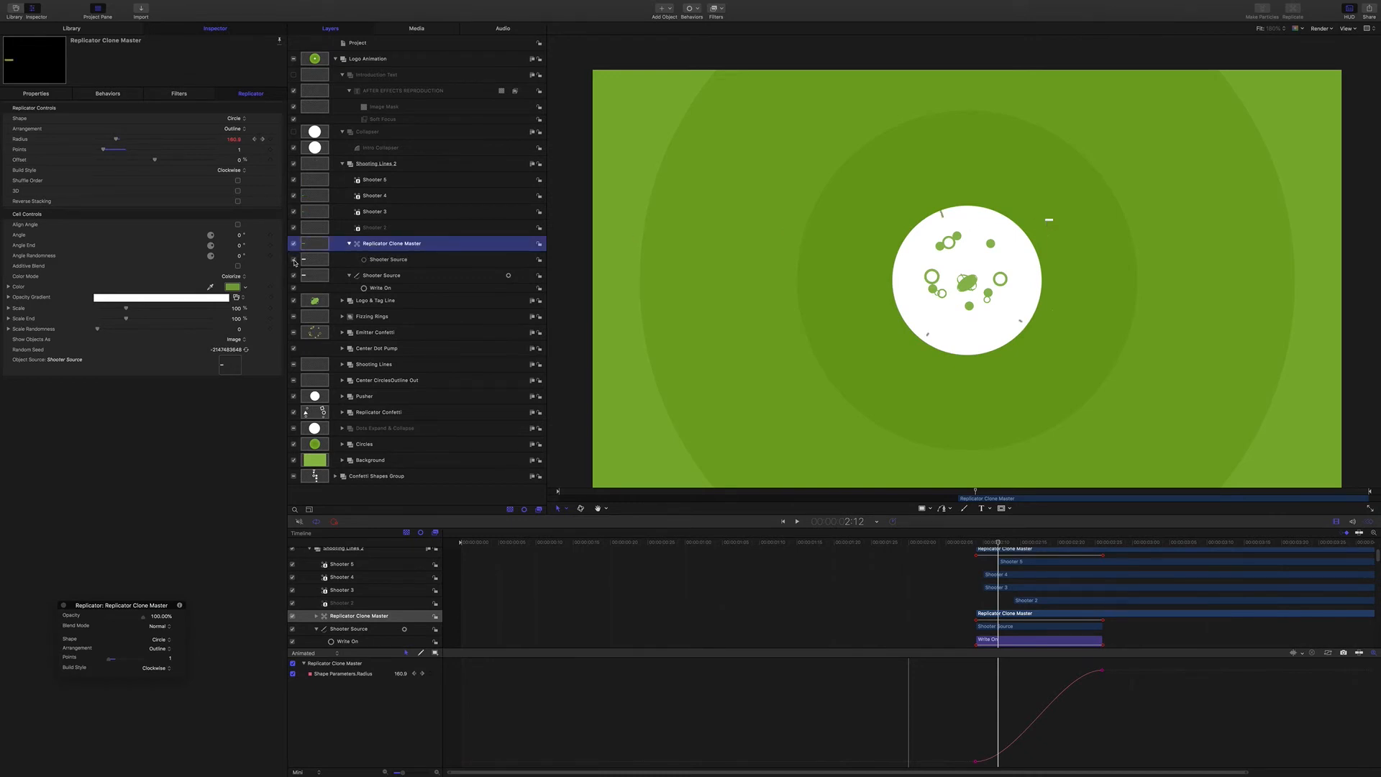
click(294, 276)
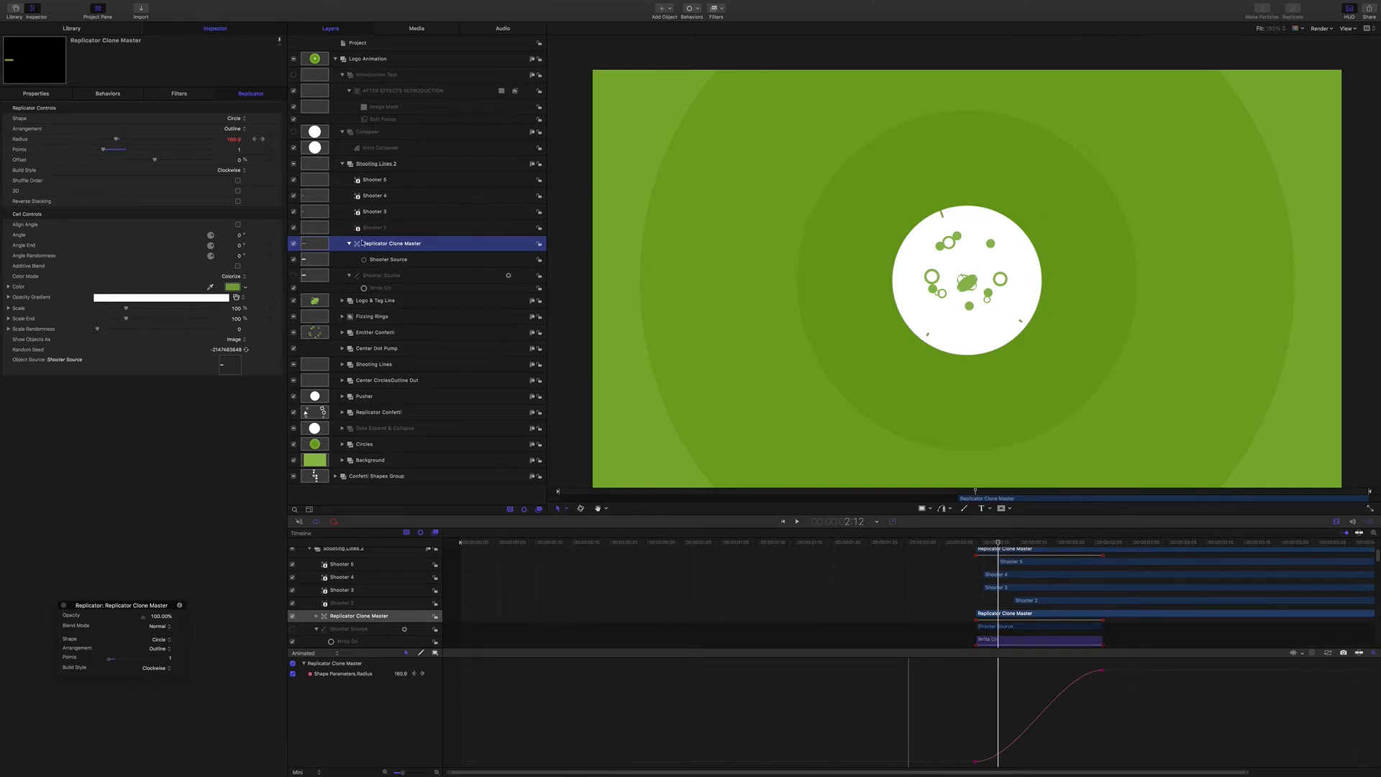
drag(1001, 548, 1013, 543)
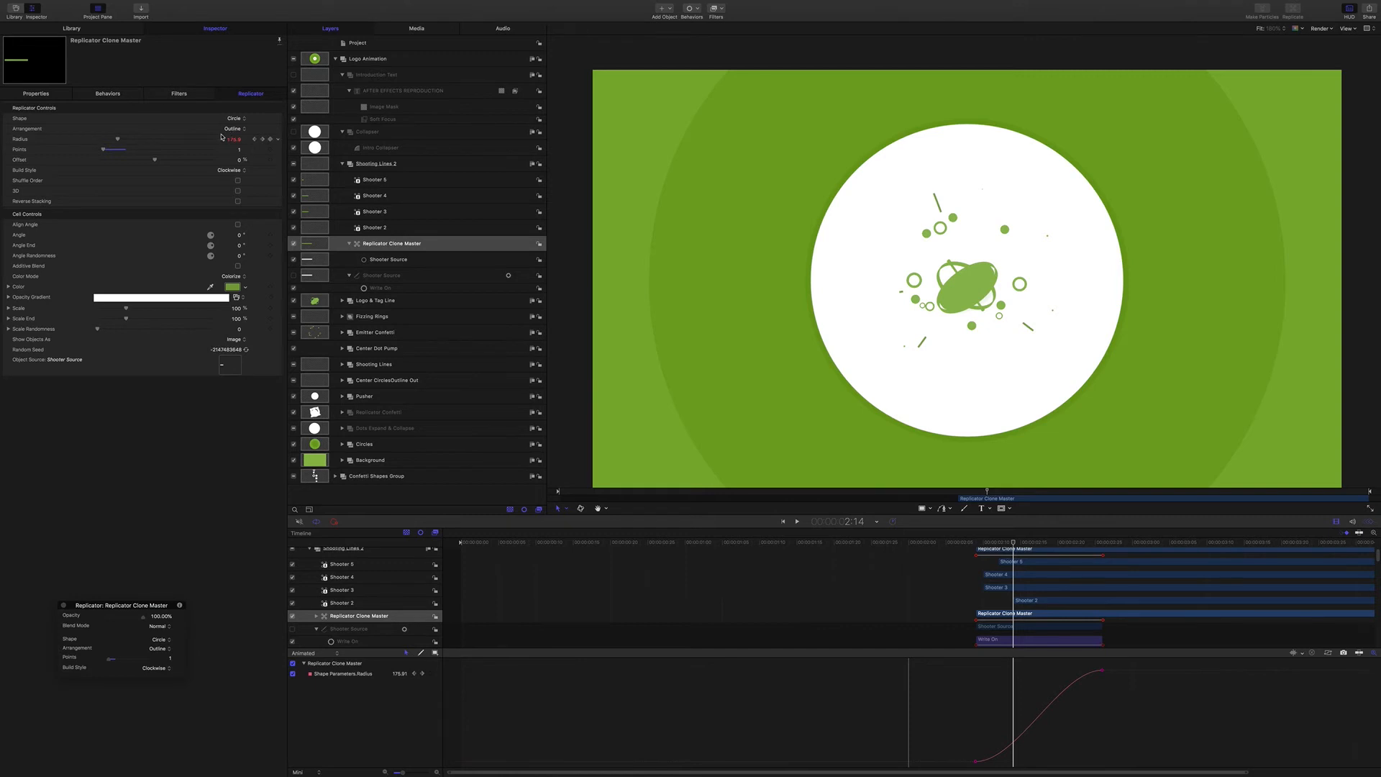
drag(1013, 543, 1044, 543)
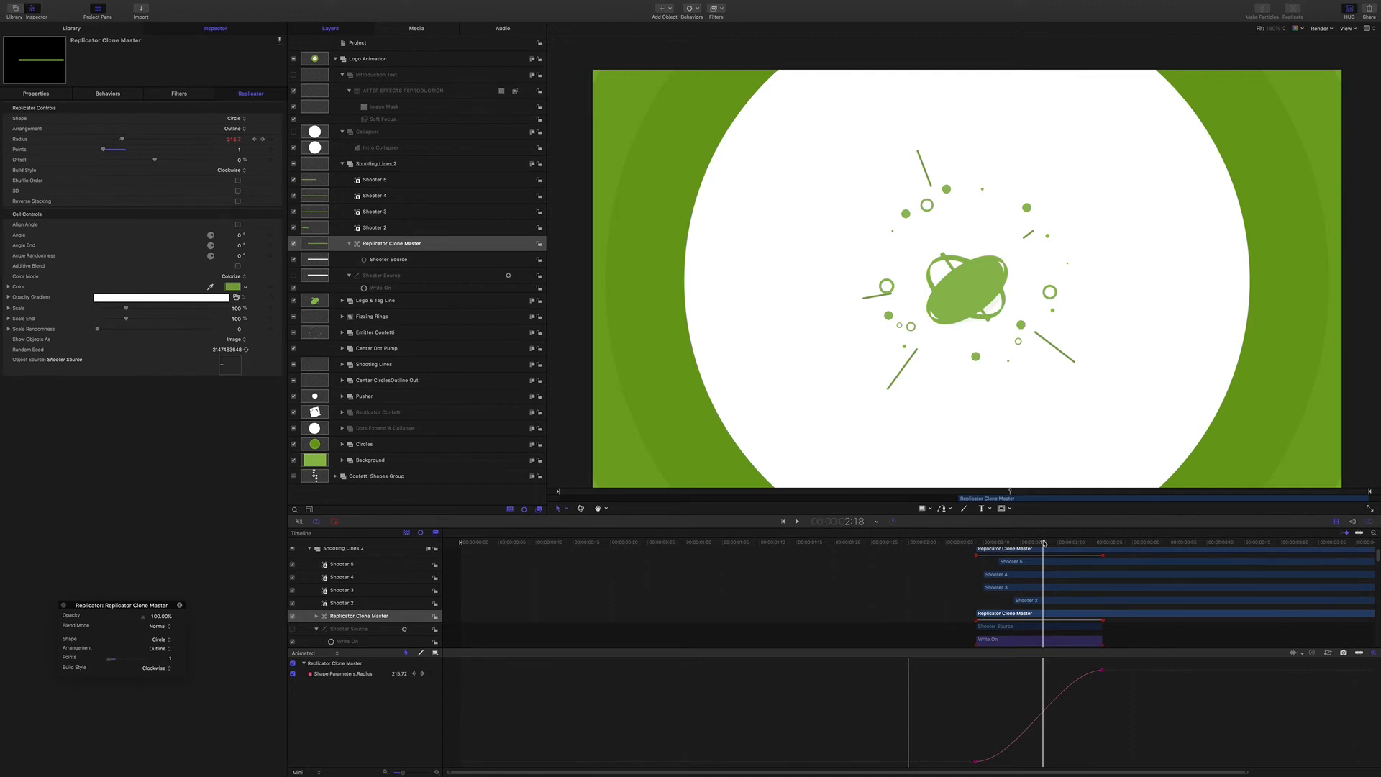
mouse_move(1043, 543)
mouse_down()
mouse_move(1018, 539)
mouse_move(1075, 539)
mouse_move(1014, 541)
mouse_move(1050, 541)
mouse_up()
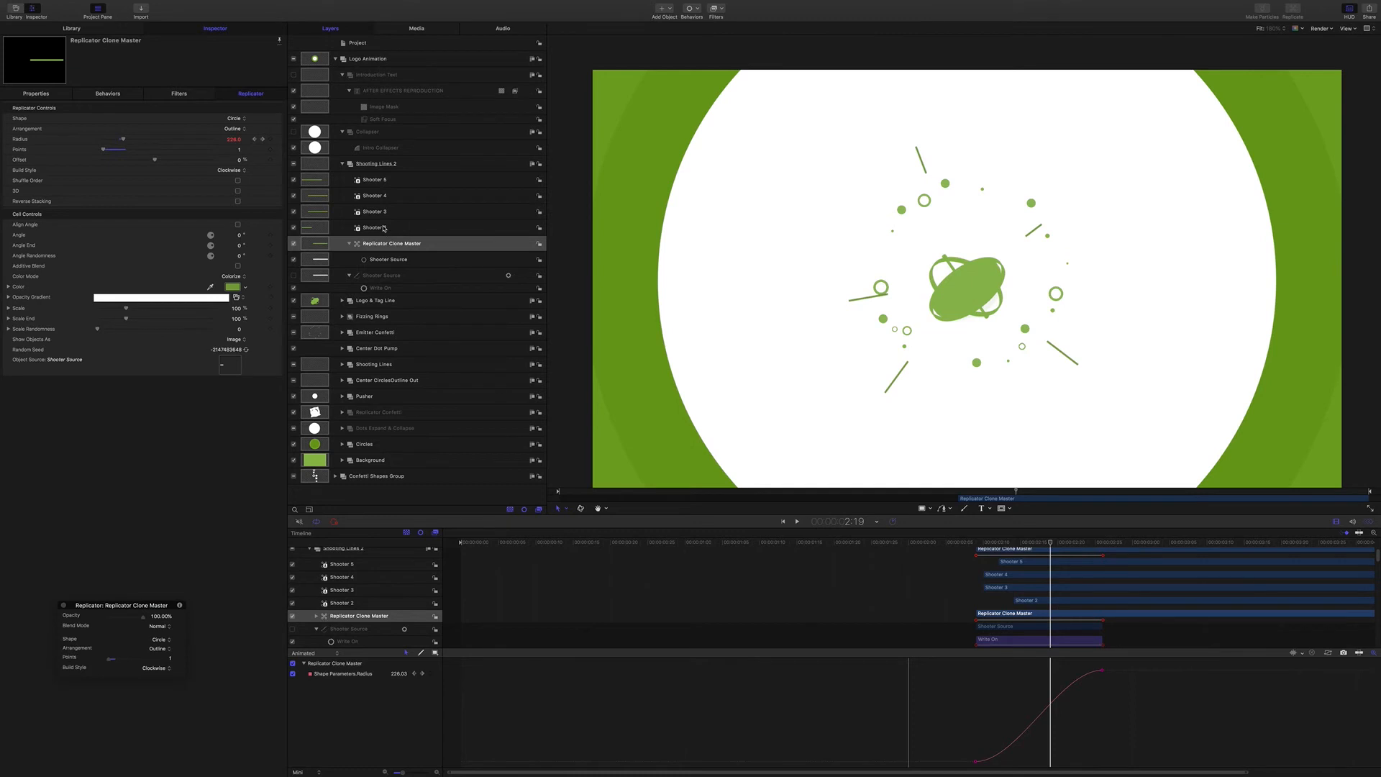
Inspect the Shooter 2 clone at 2:19 and 2:20, scrub back to 2:17, and collapse the Shooting Lines 2 group
click(384, 229)
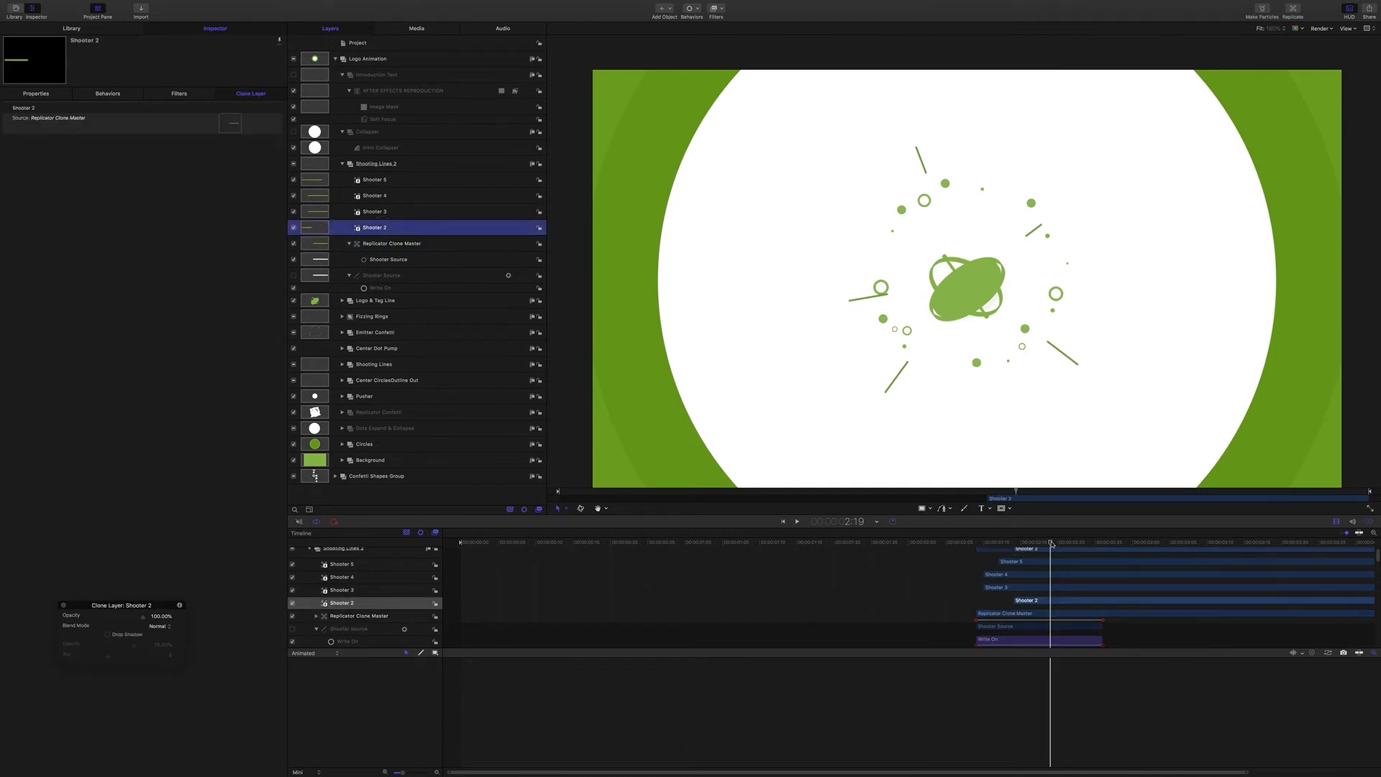
mouse_move(1051, 542)
mouse_down()
mouse_move(1009, 542)
mouse_move(1051, 542)
mouse_up()
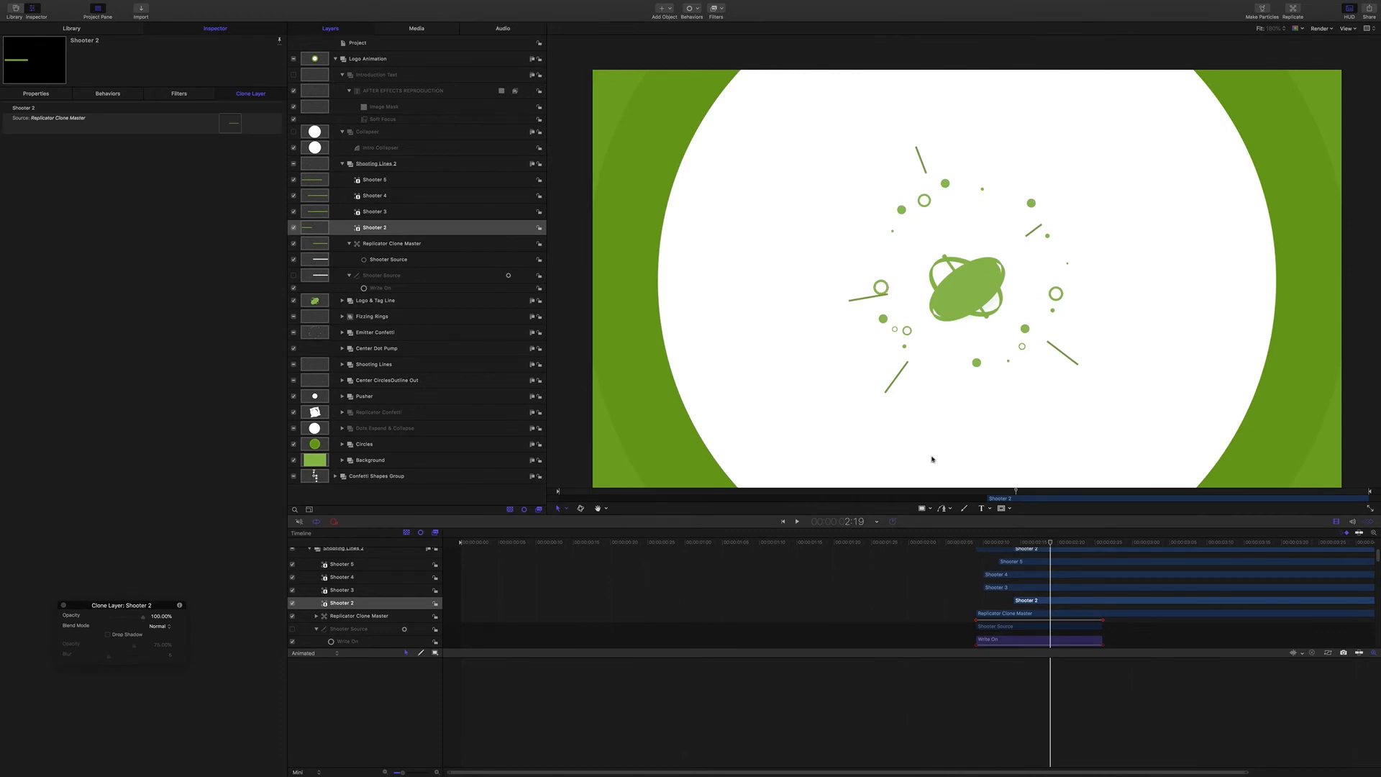
mouse_move(1051, 542)
mouse_down()
mouse_move(983, 539)
mouse_move(1069, 543)
mouse_move(1058, 543)
mouse_up()
scroll(1081, 577, up, 3)
scroll(1081, 578, down, 1)
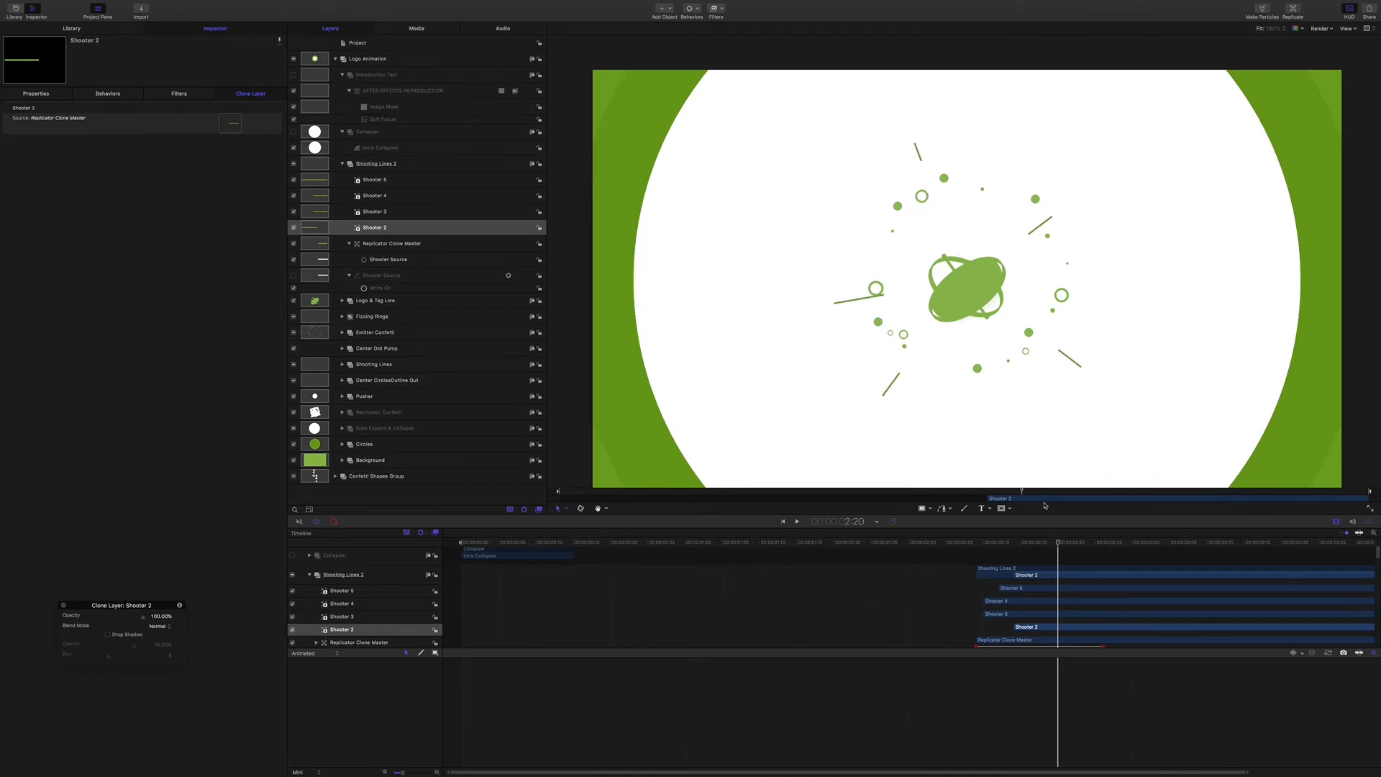
mouse_move(1061, 544)
mouse_down()
mouse_move(994, 543)
mouse_move(1035, 541)
mouse_up()
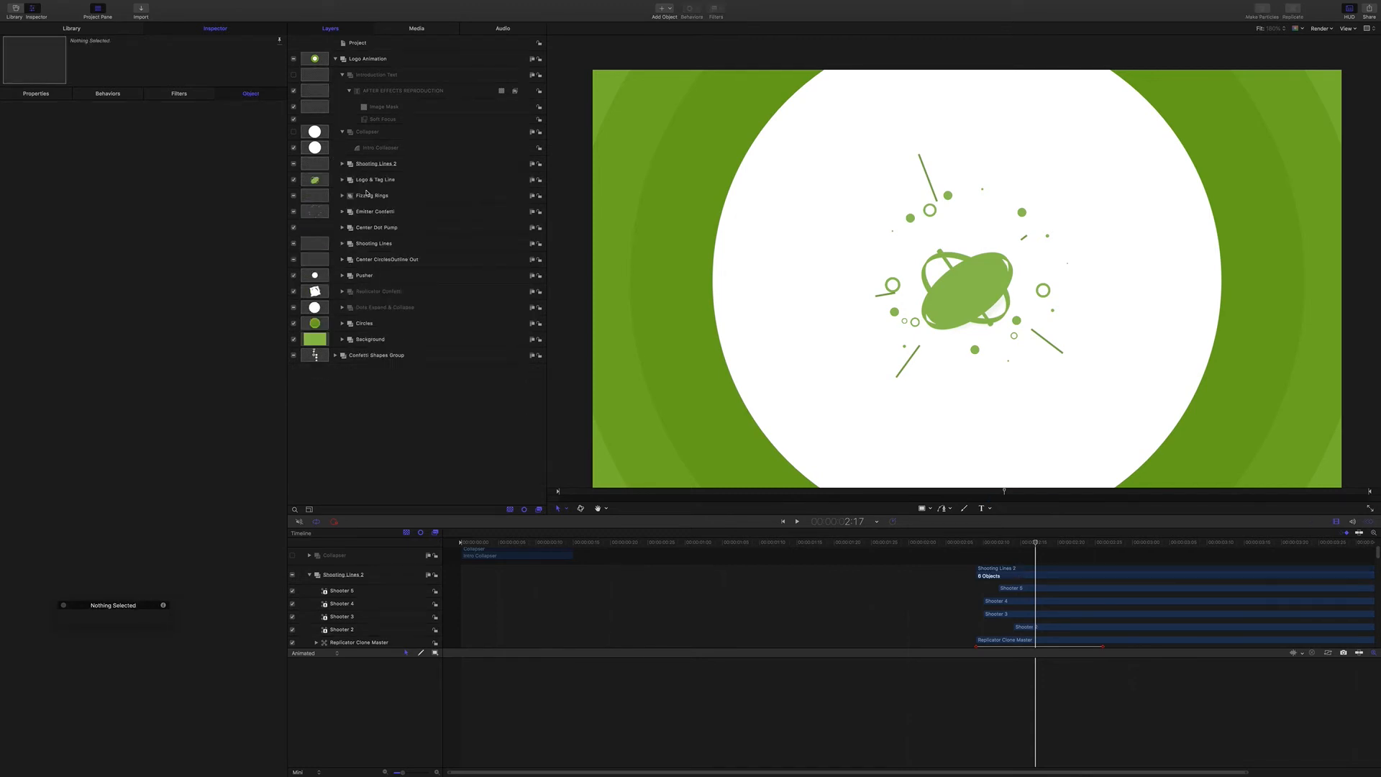
Expand the Emitter Confetti group and its Emitter, and inspect the settings of the Emitter and the Square Outline copy cell
click(342, 212)
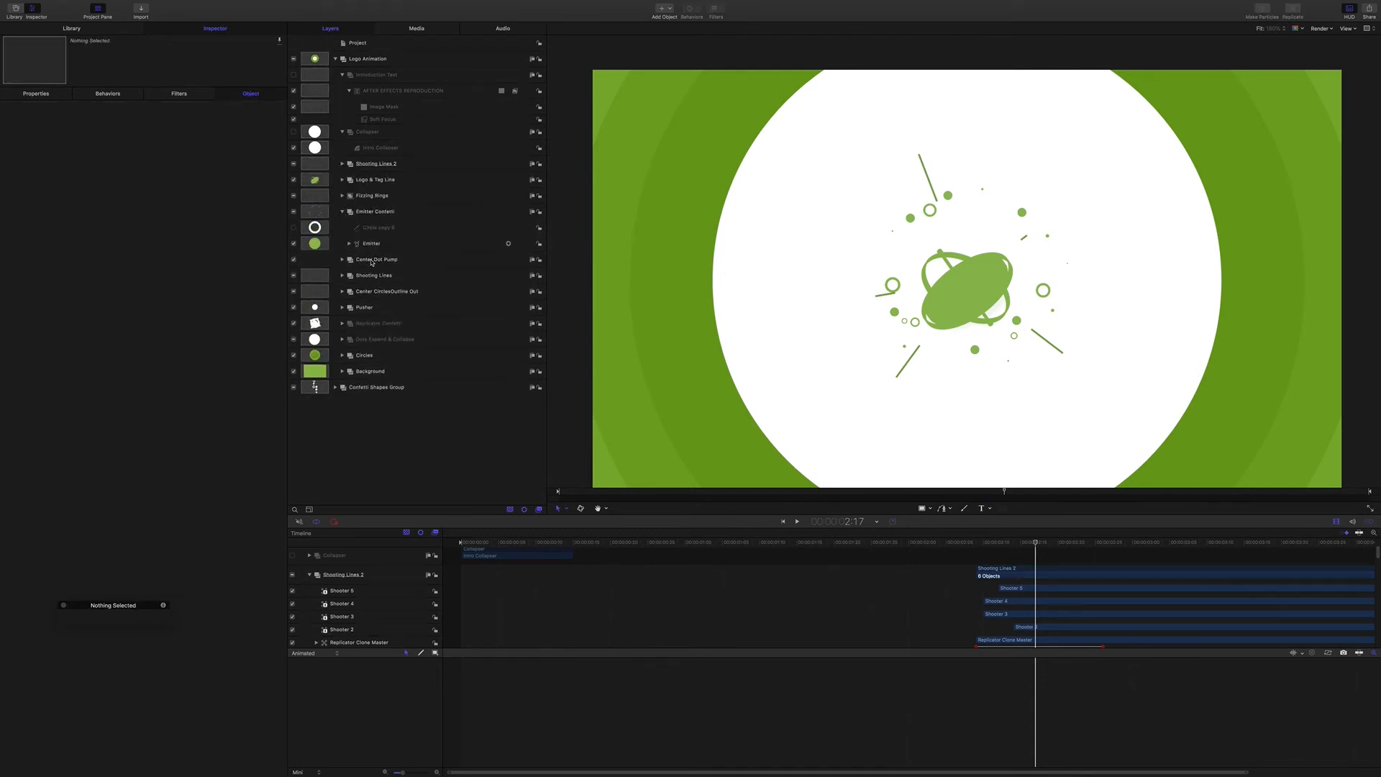
click(372, 245)
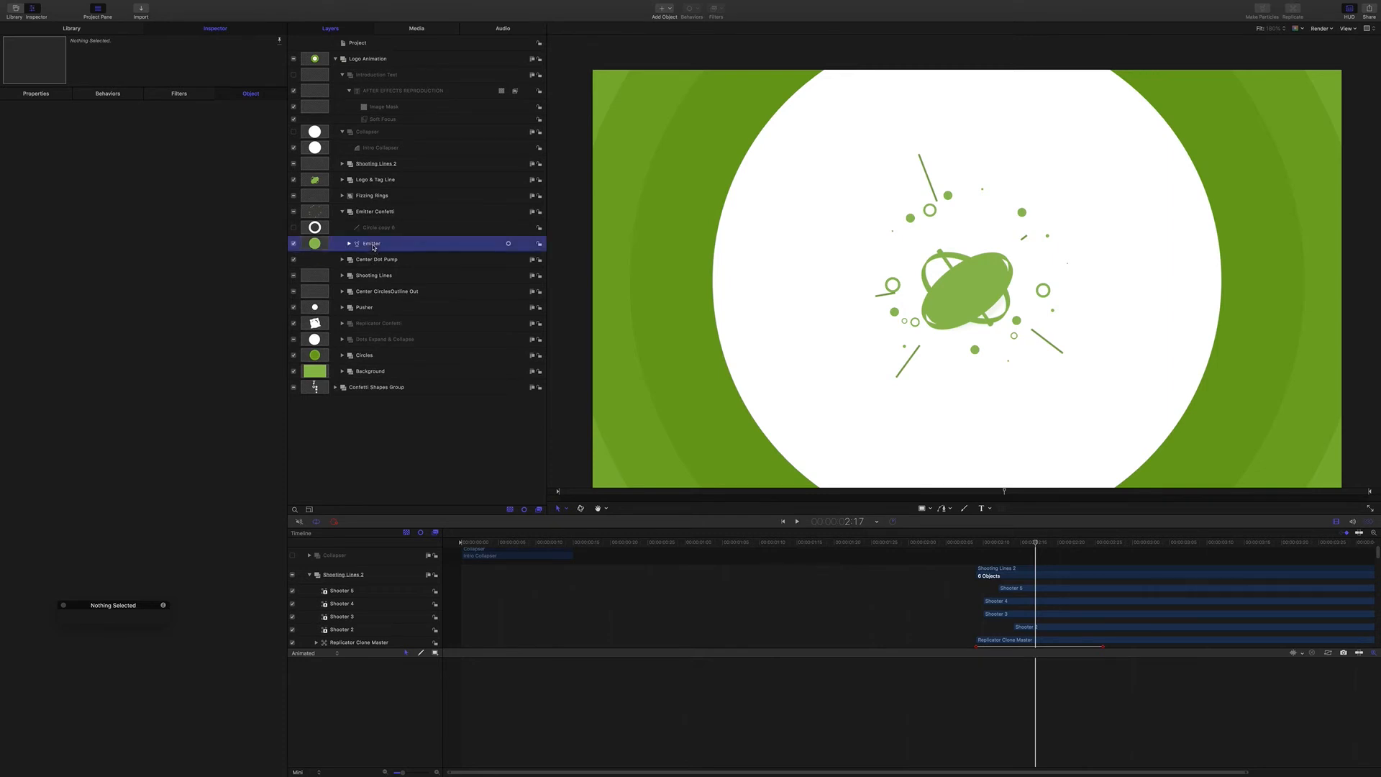
click(349, 243)
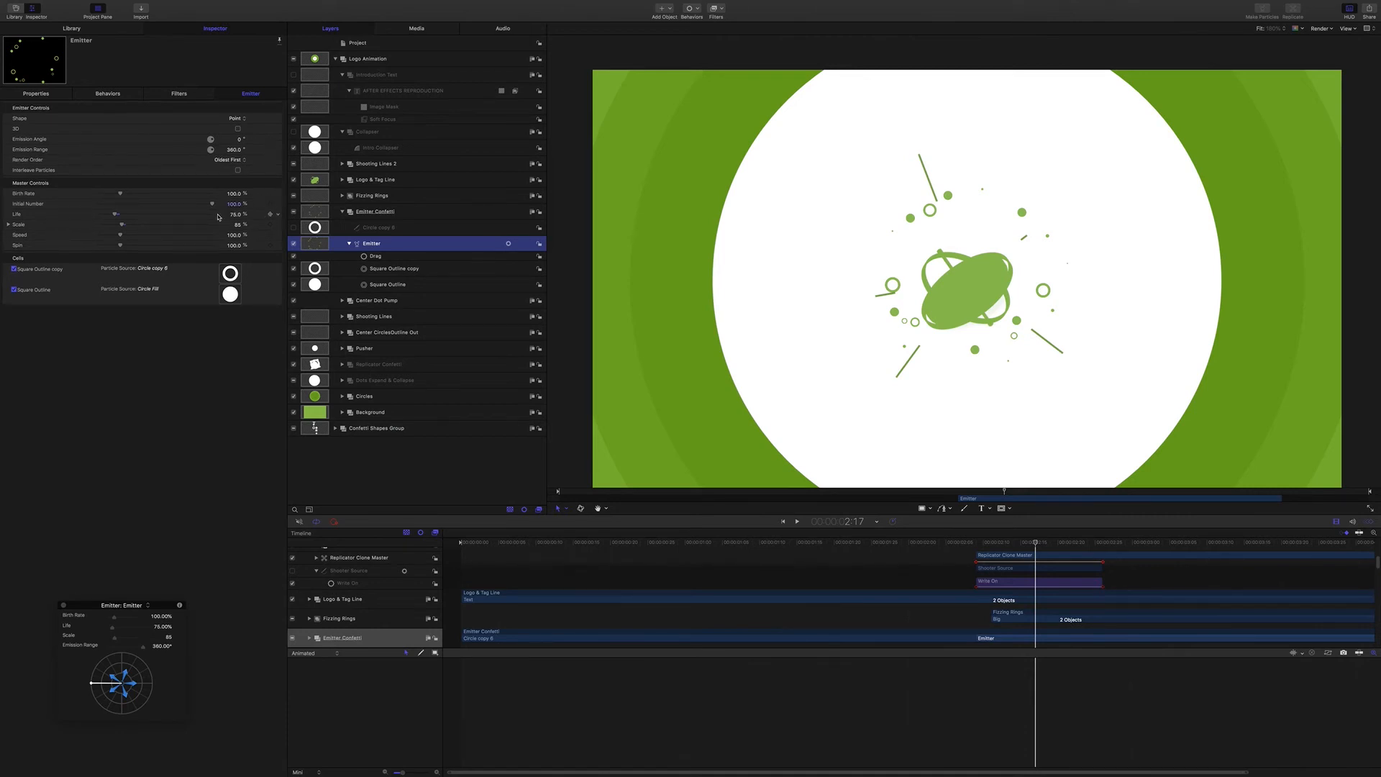
click(379, 271)
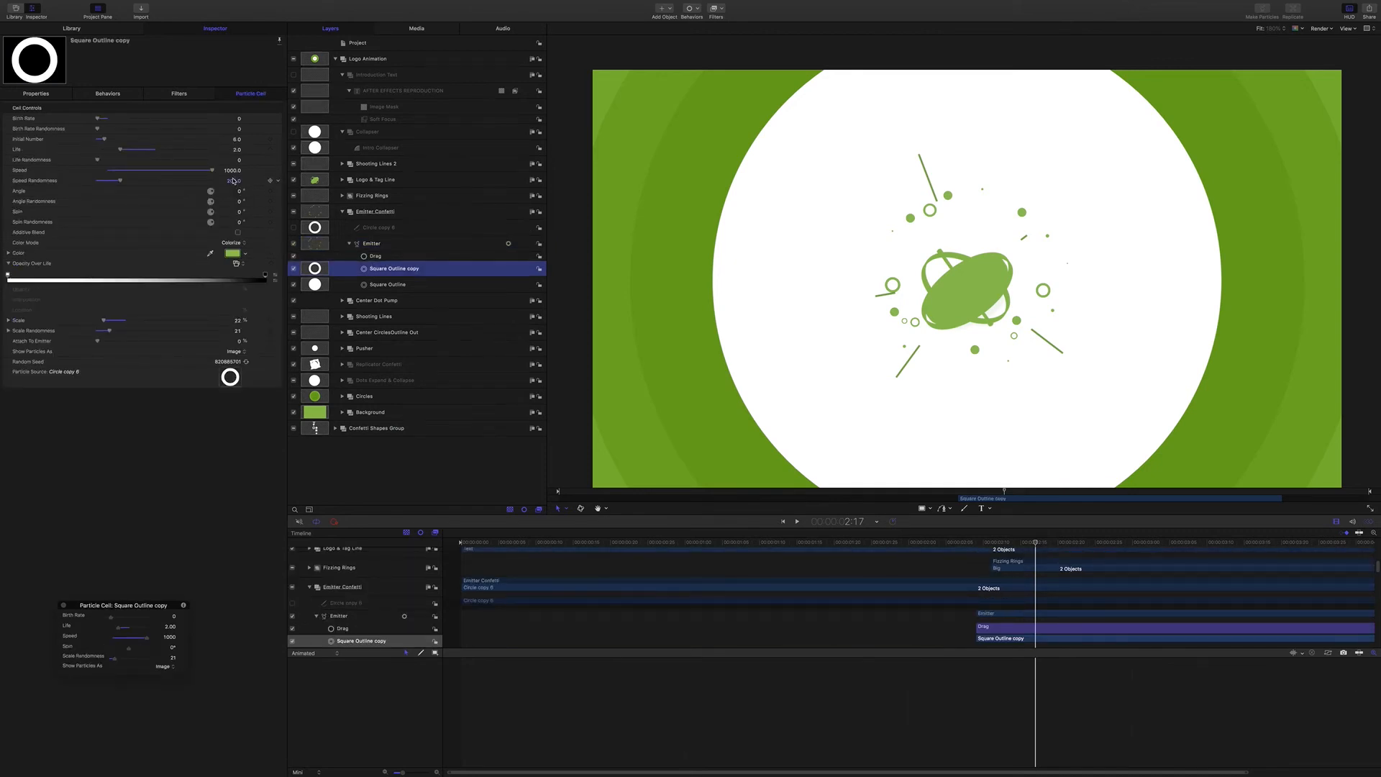
Review the emitter confetti's spread by scrubbing to 3:02 and 2:29, playing the reveal again, and moving to 2:28
click(1036, 543)
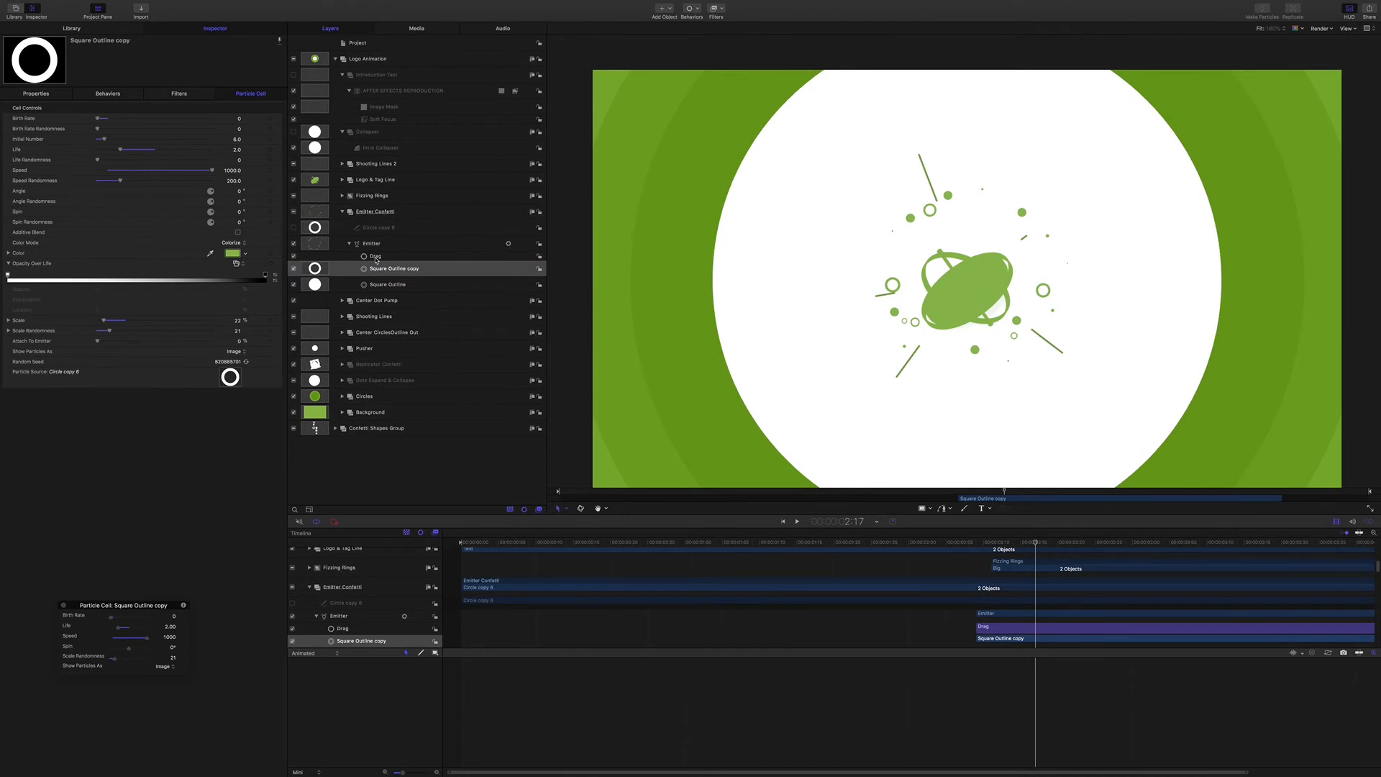
drag(1040, 544, 1148, 543)
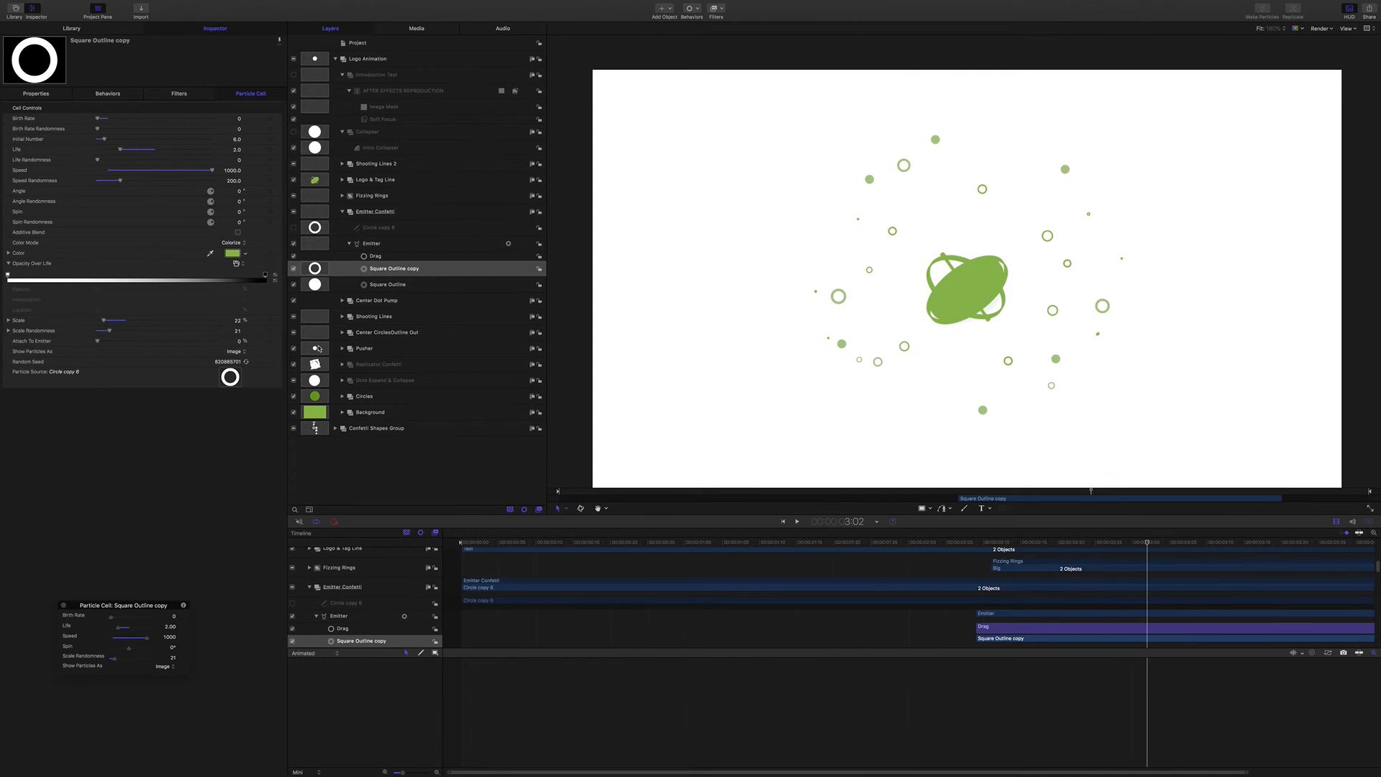
mouse_move(1148, 543)
mouse_down()
mouse_move(1036, 538)
mouse_move(1125, 539)
mouse_up()
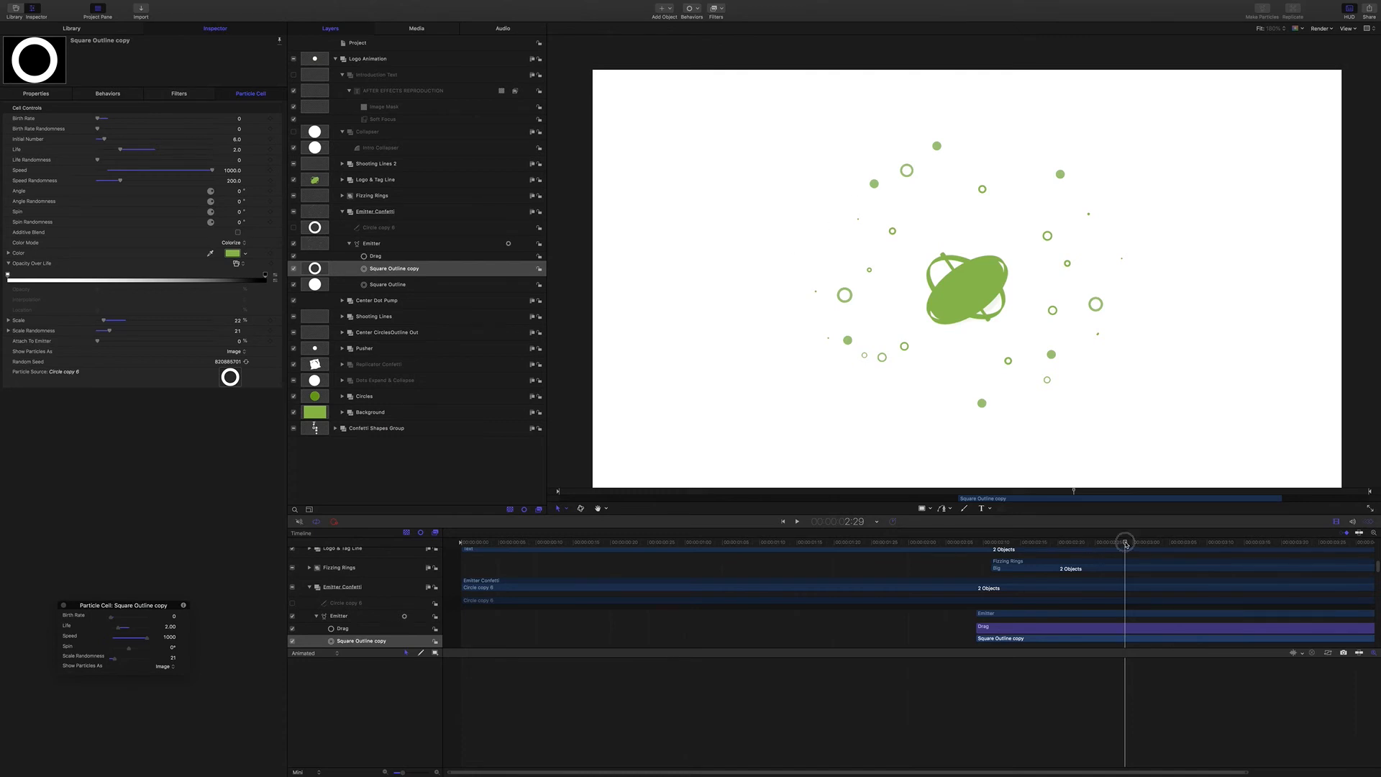
drag(1119, 548, 998, 491)
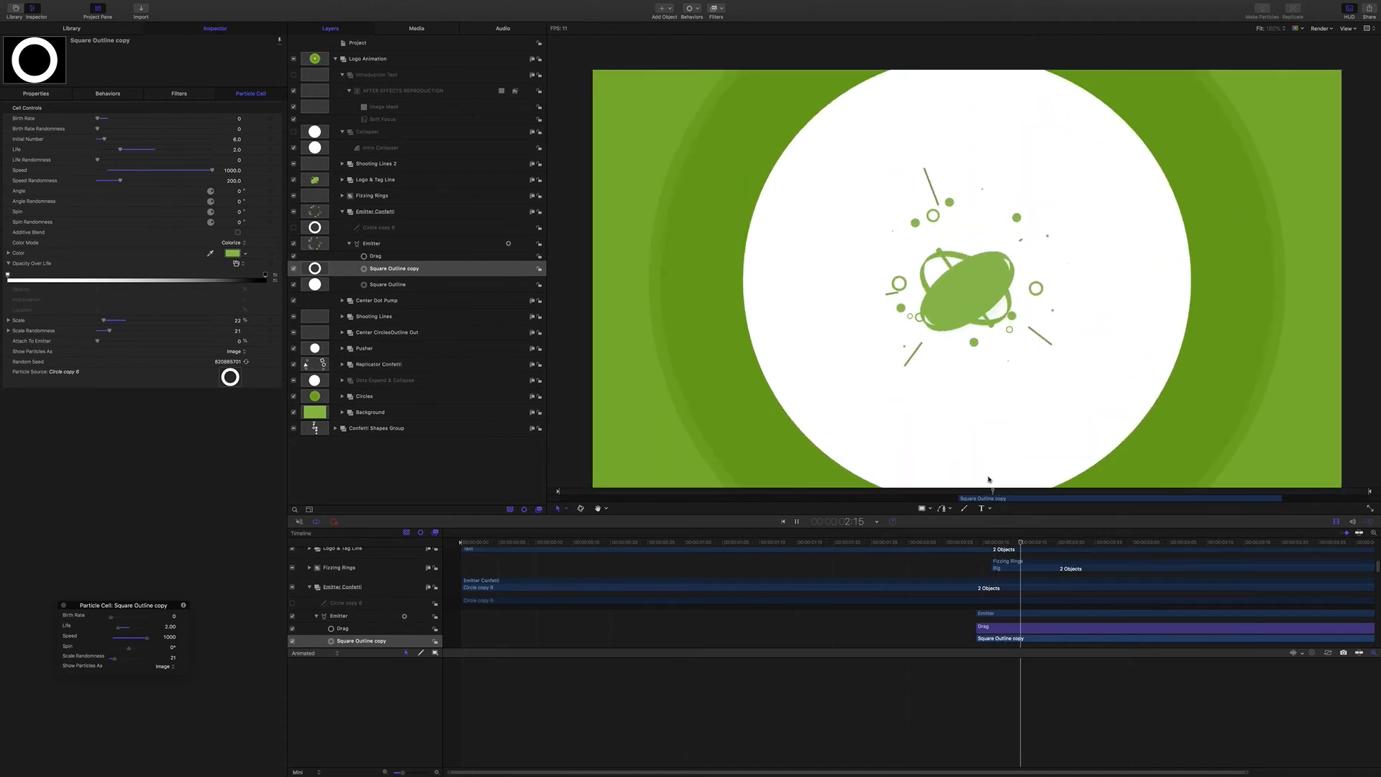
key(space)
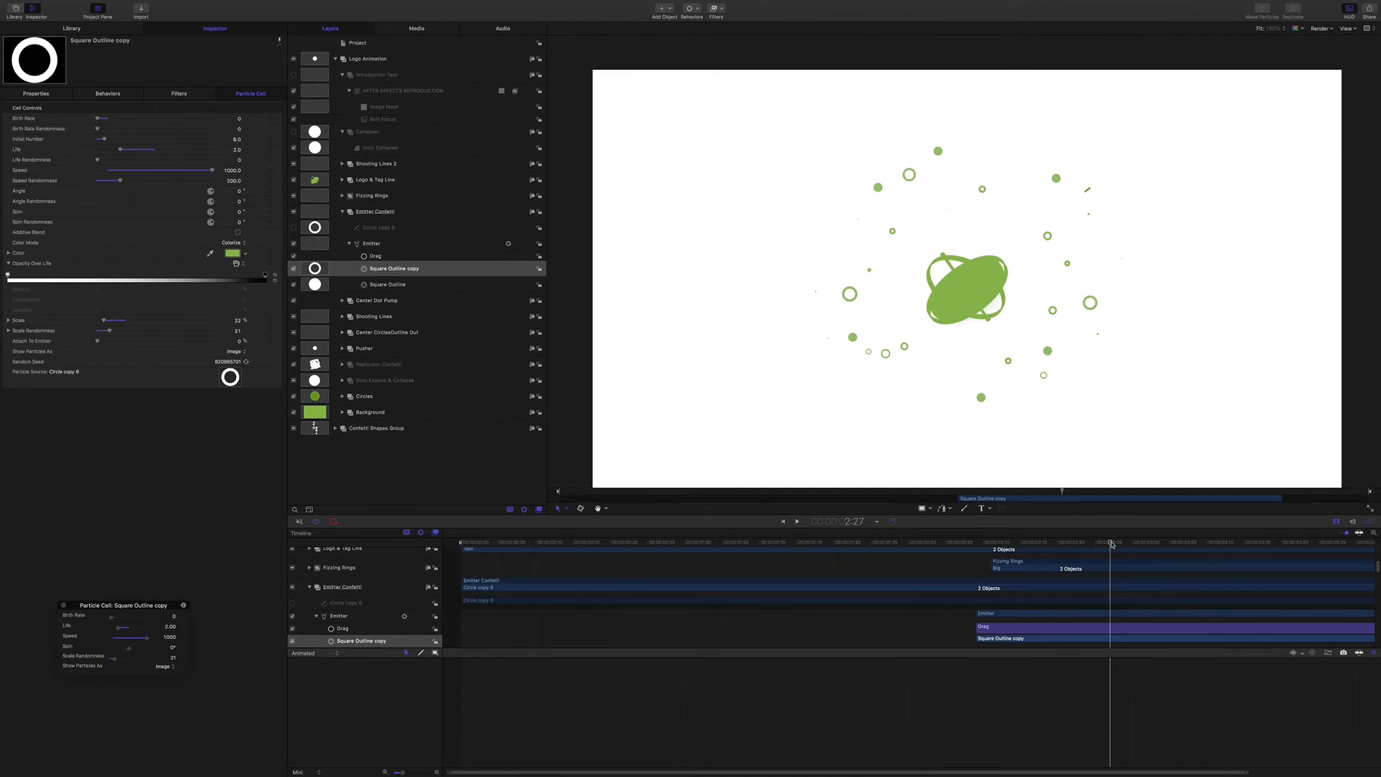
mouse_move(1112, 543)
mouse_down()
mouse_move(1046, 534)
mouse_move(1119, 531)
mouse_up()
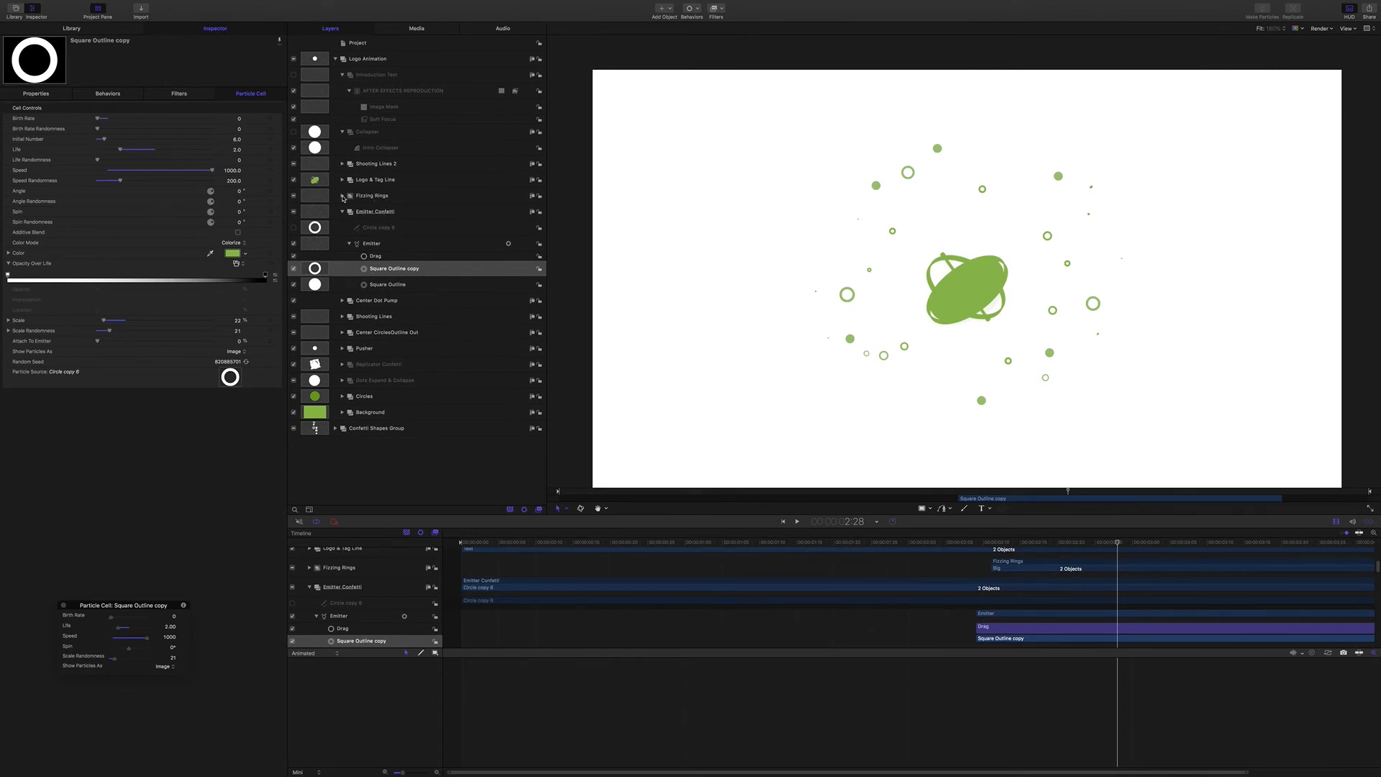
Expand the fizzing rings group with its Big and Small Fizzers subgroups, and reveal the contents of Fizzer 4 and Fizzer 6
click(343, 196)
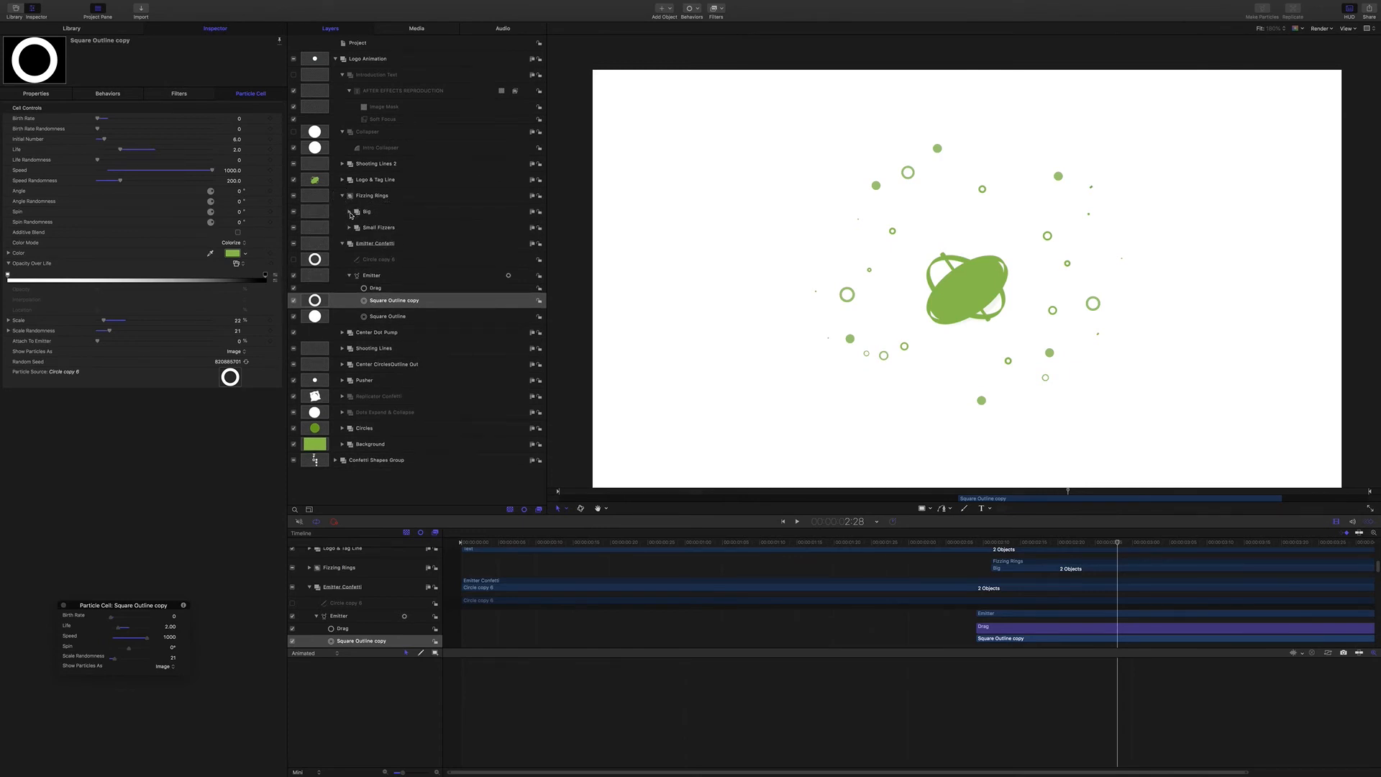
click(367, 213)
click(349, 229)
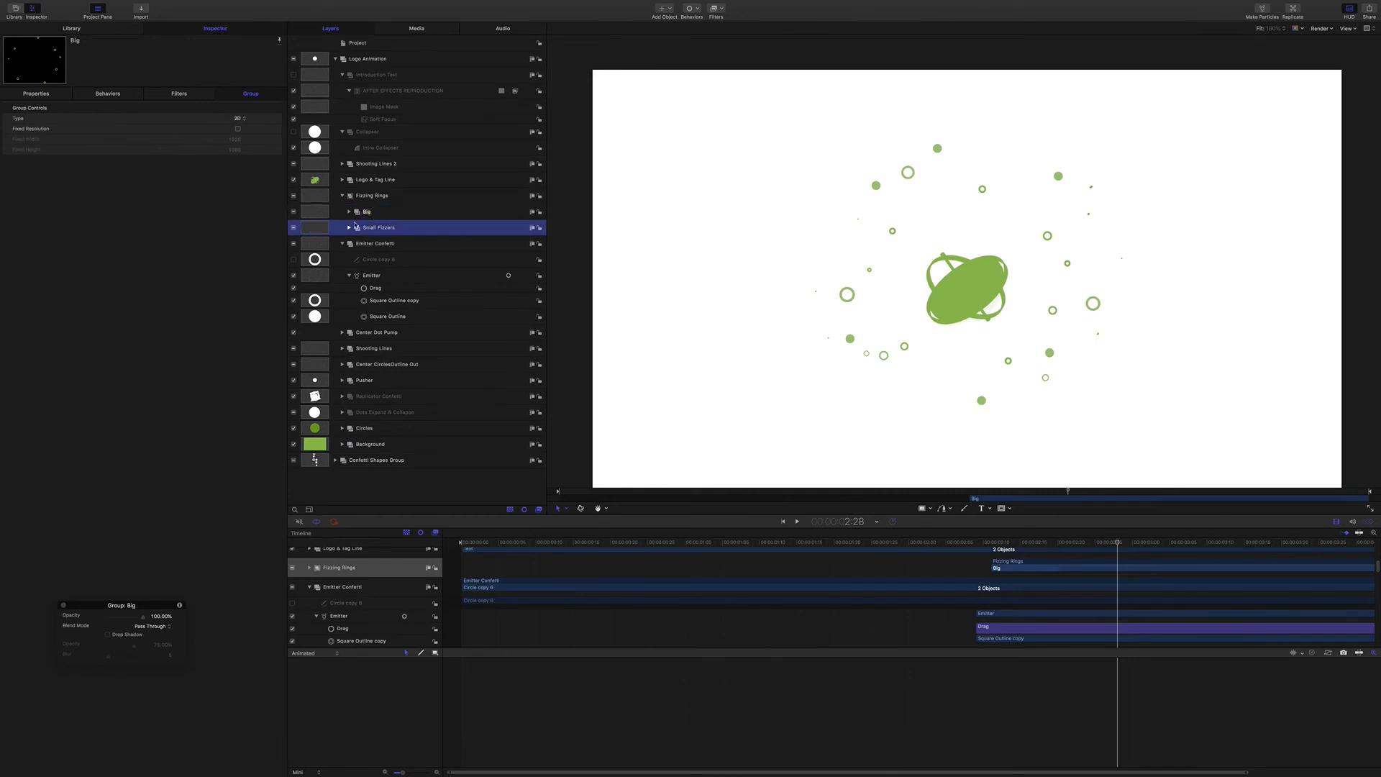
click(349, 229)
click(349, 211)
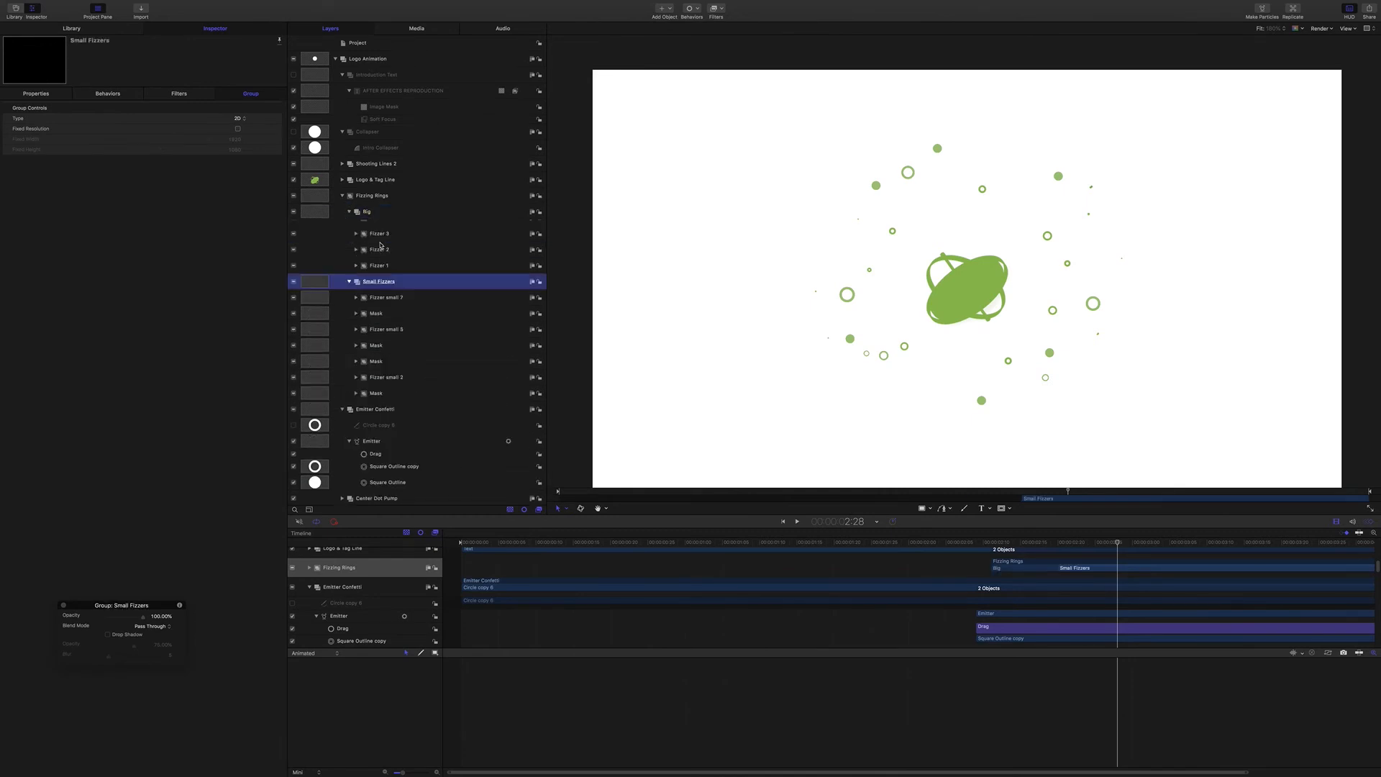
click(356, 291)
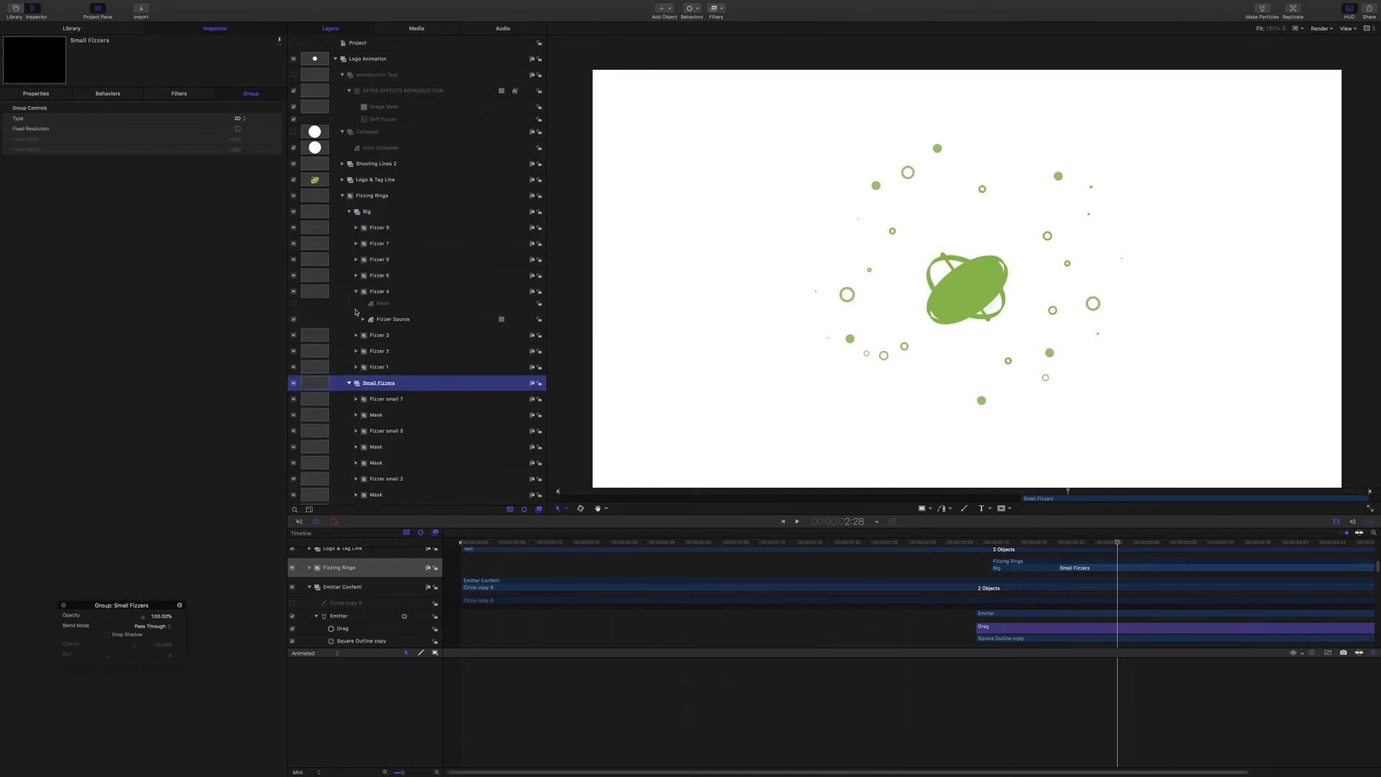
click(356, 260)
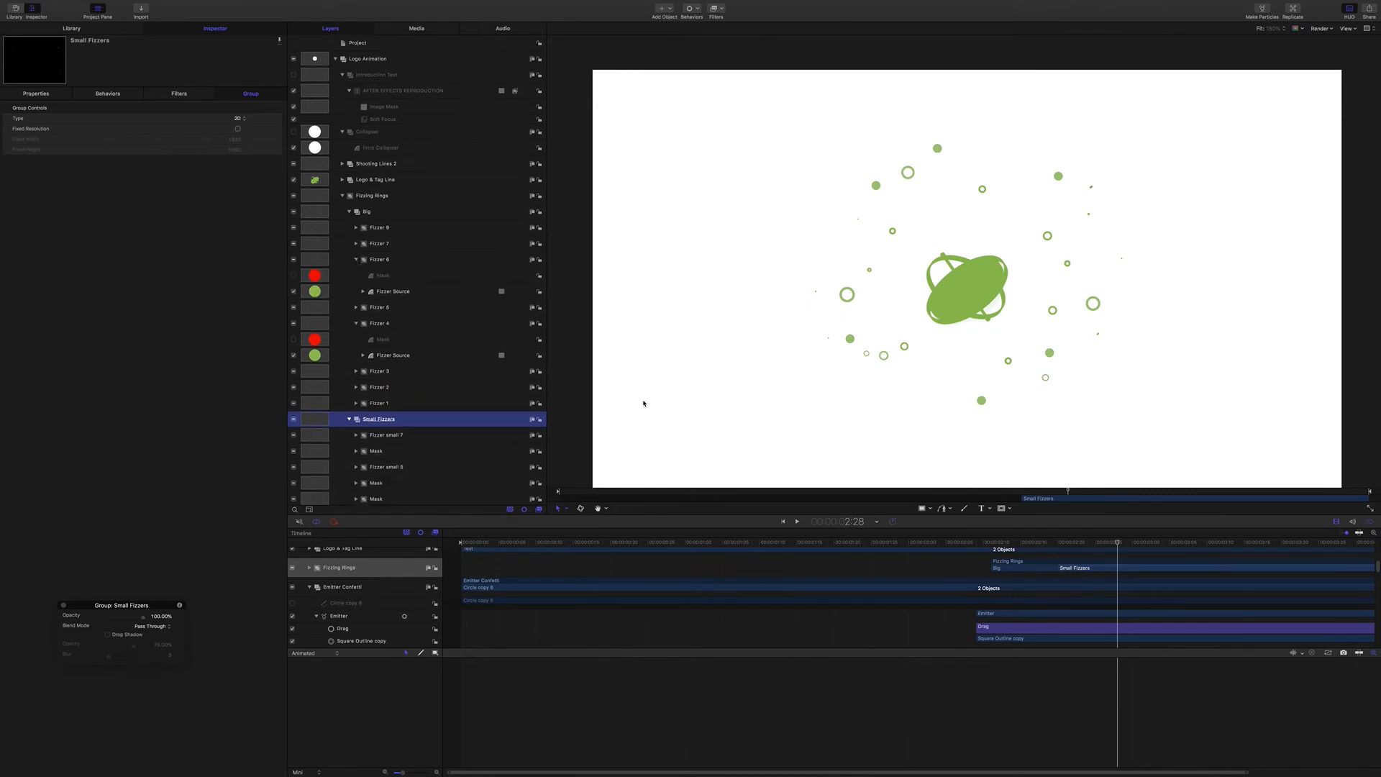
Inspect the Fizzer Source shape in Fizzer 4 and its scale keyframes, scrubbing from 1:12 to 2:29 and 3:04
drag(1119, 543, 818, 511)
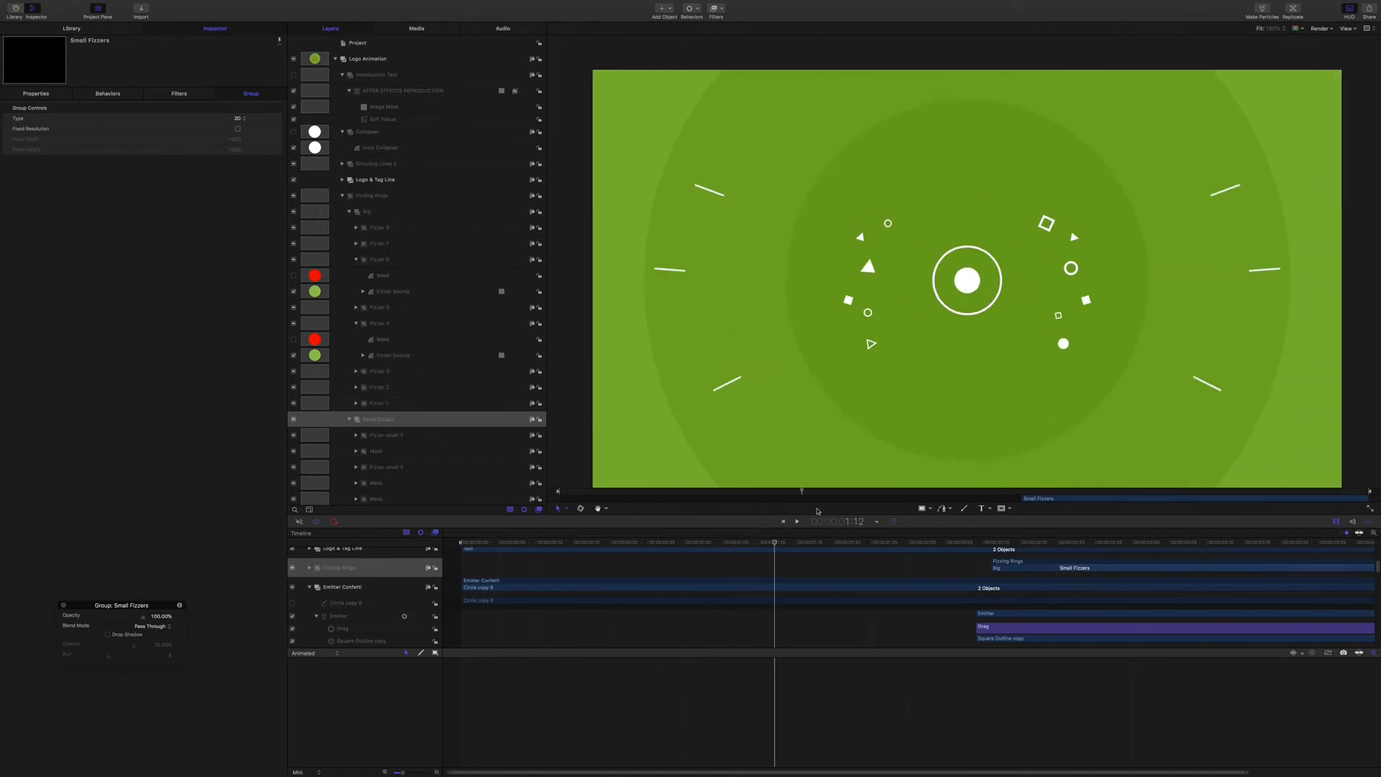
click(384, 355)
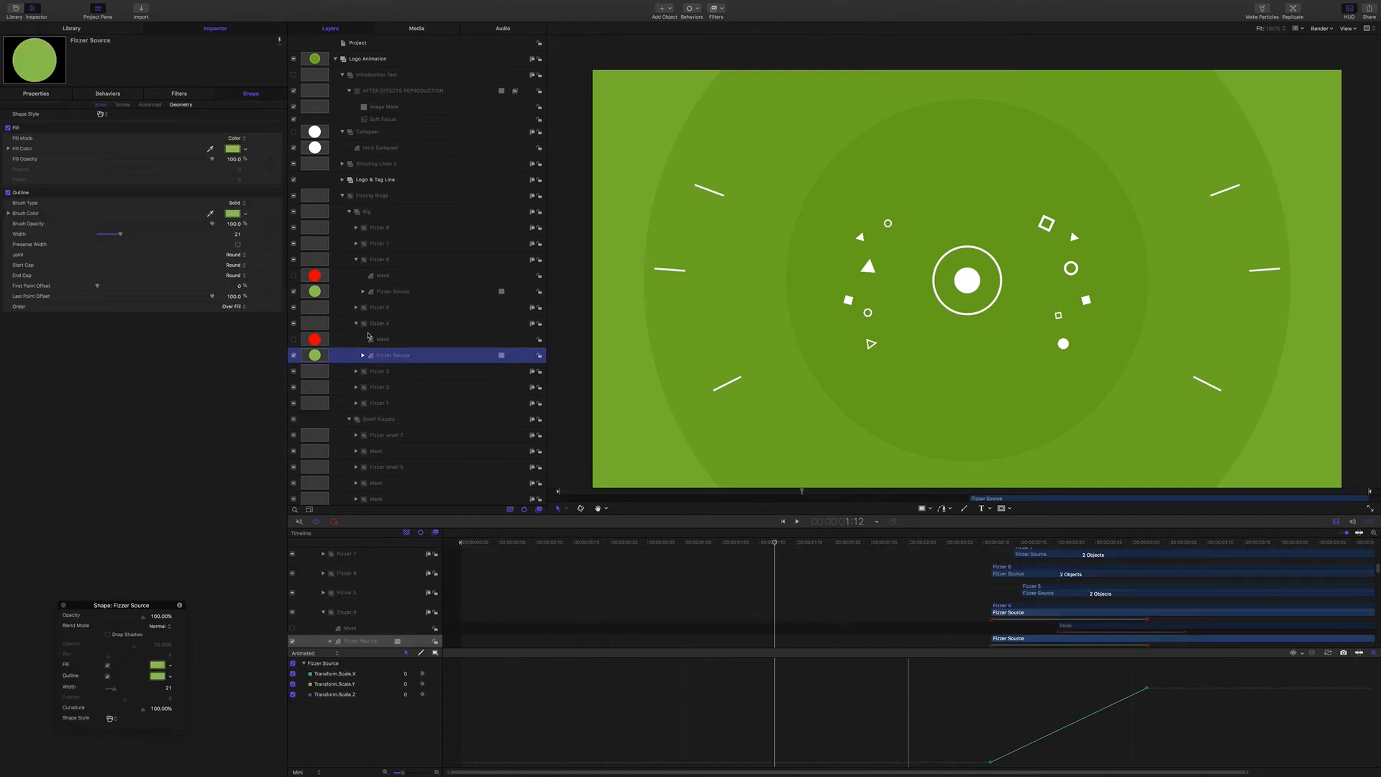
drag(775, 545, 1124, 599)
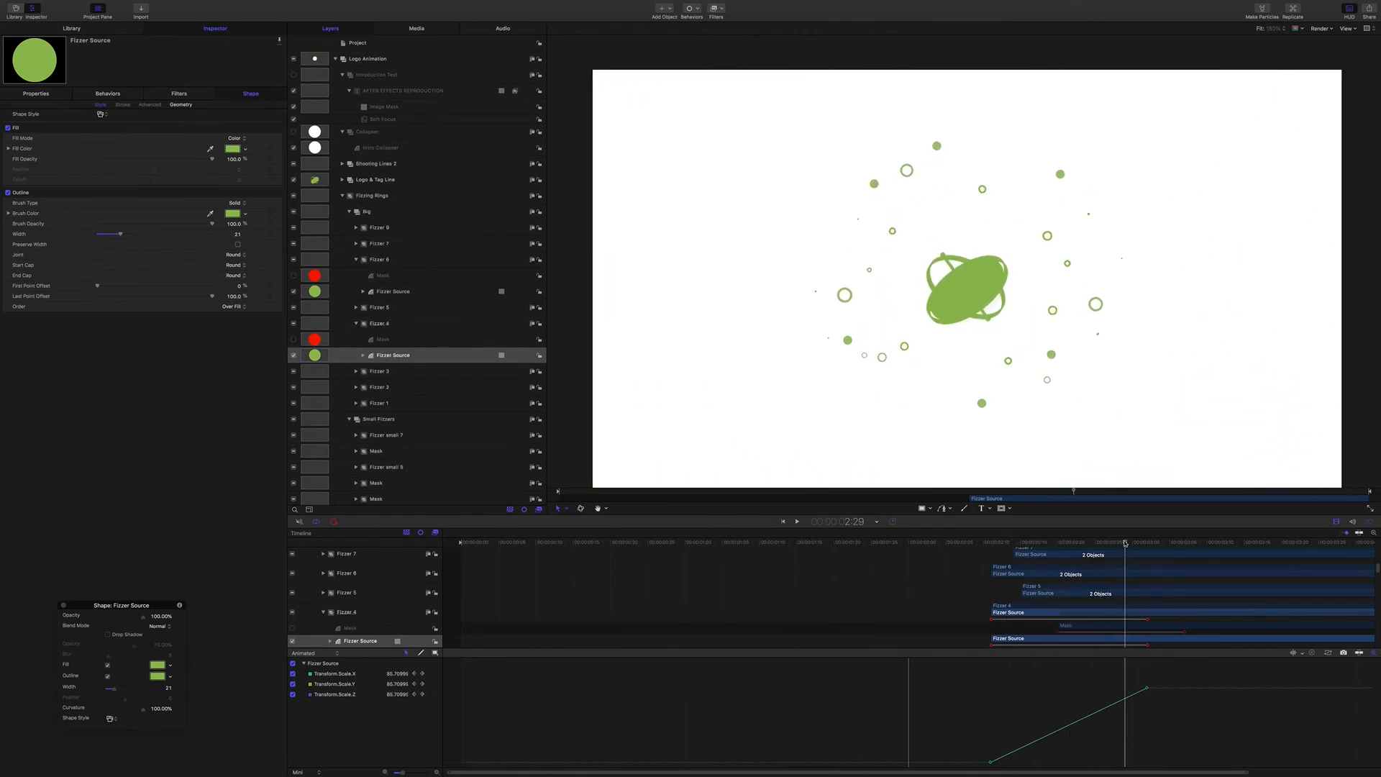
drag(1127, 545, 1157, 558)
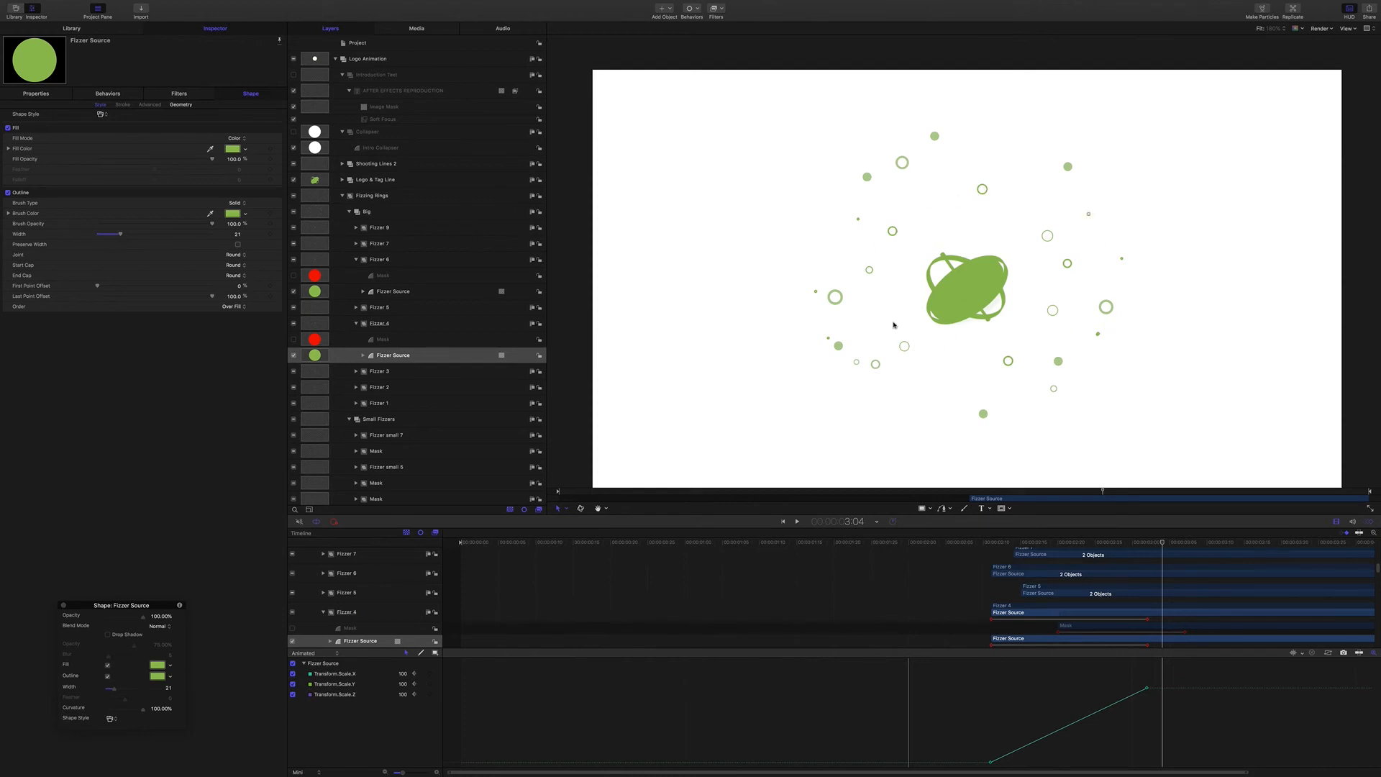
Enable the Introduction Text and Collapser groups and play the complete logo animation from the start
drag(1163, 544, 407, 505)
key(space)
key(space)
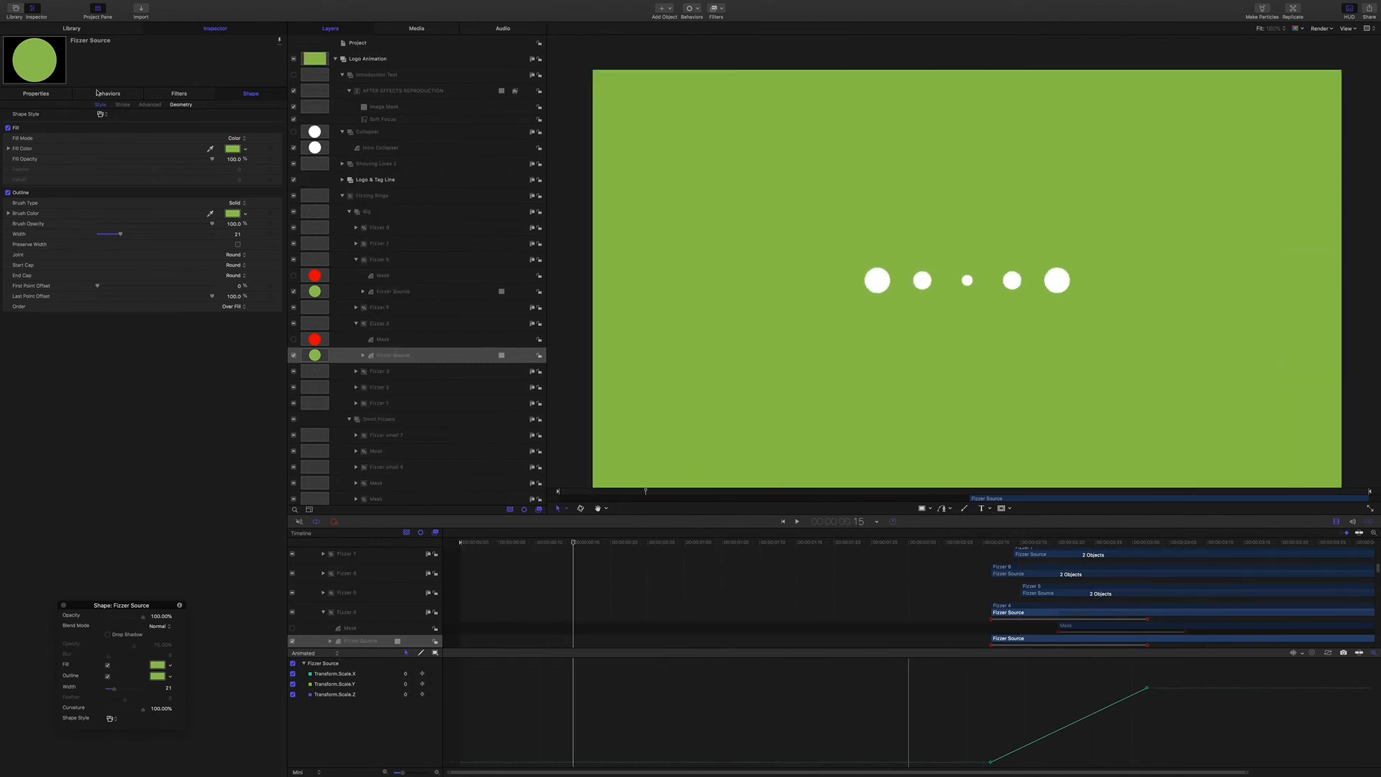
click(294, 75)
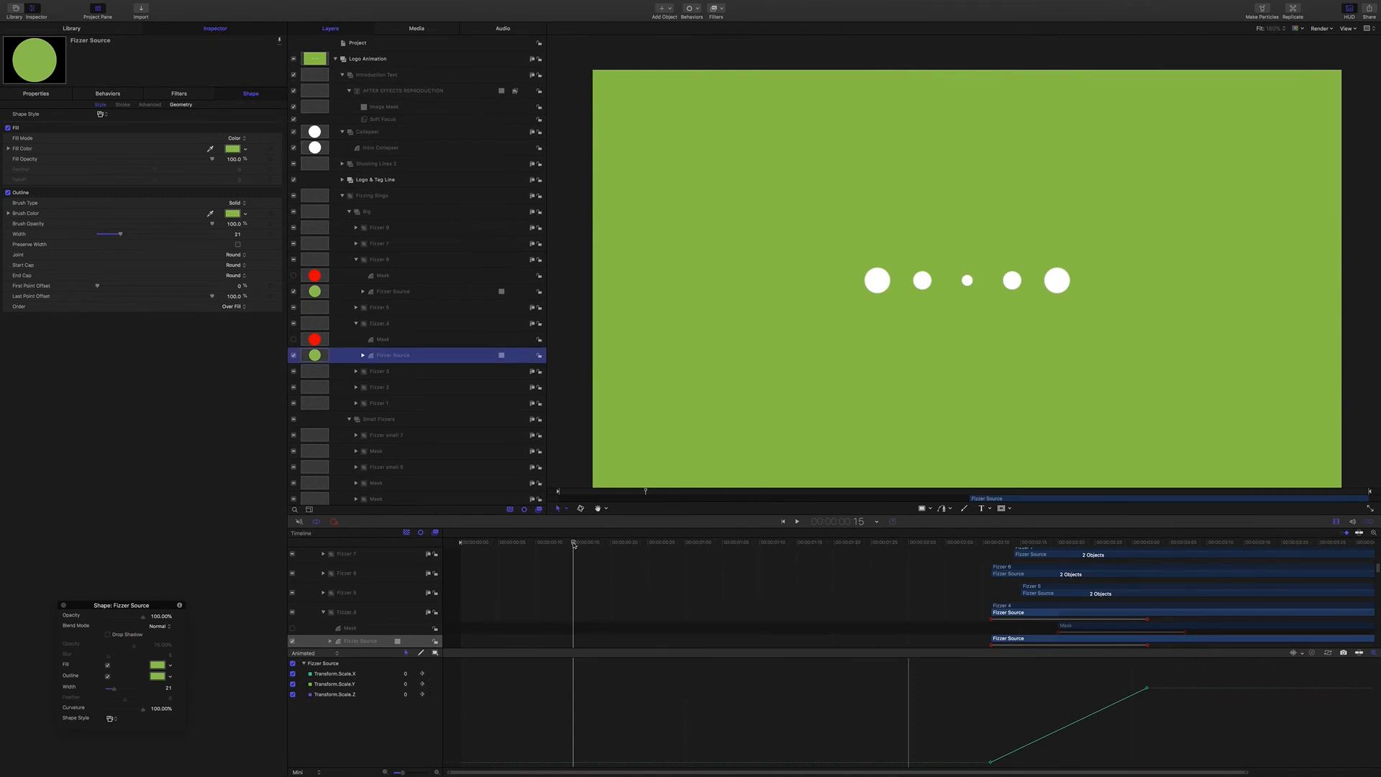
click(327, 534)
key(Home)
key(space)
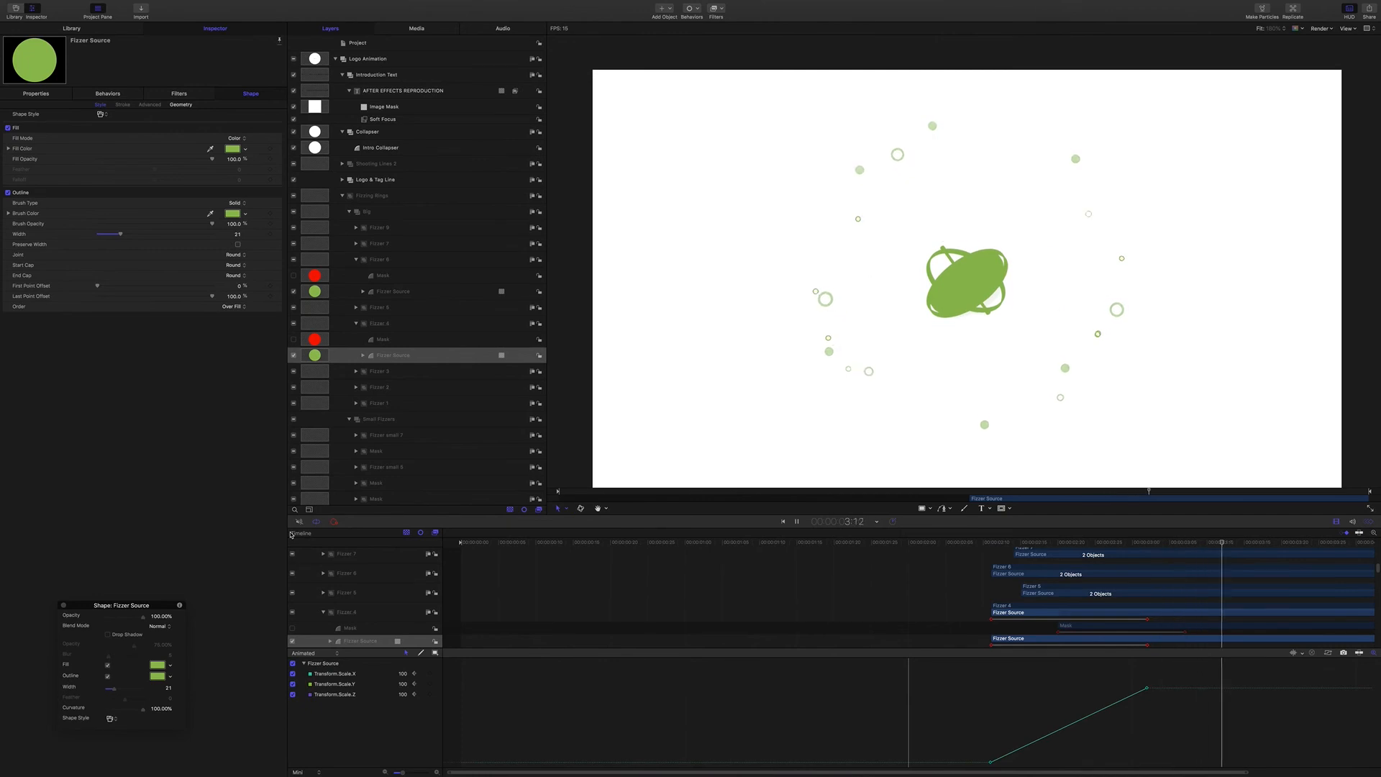
Stop playback, move the playhead to 3:10 and review the remaining groups in the layer list down to Background
key(space)
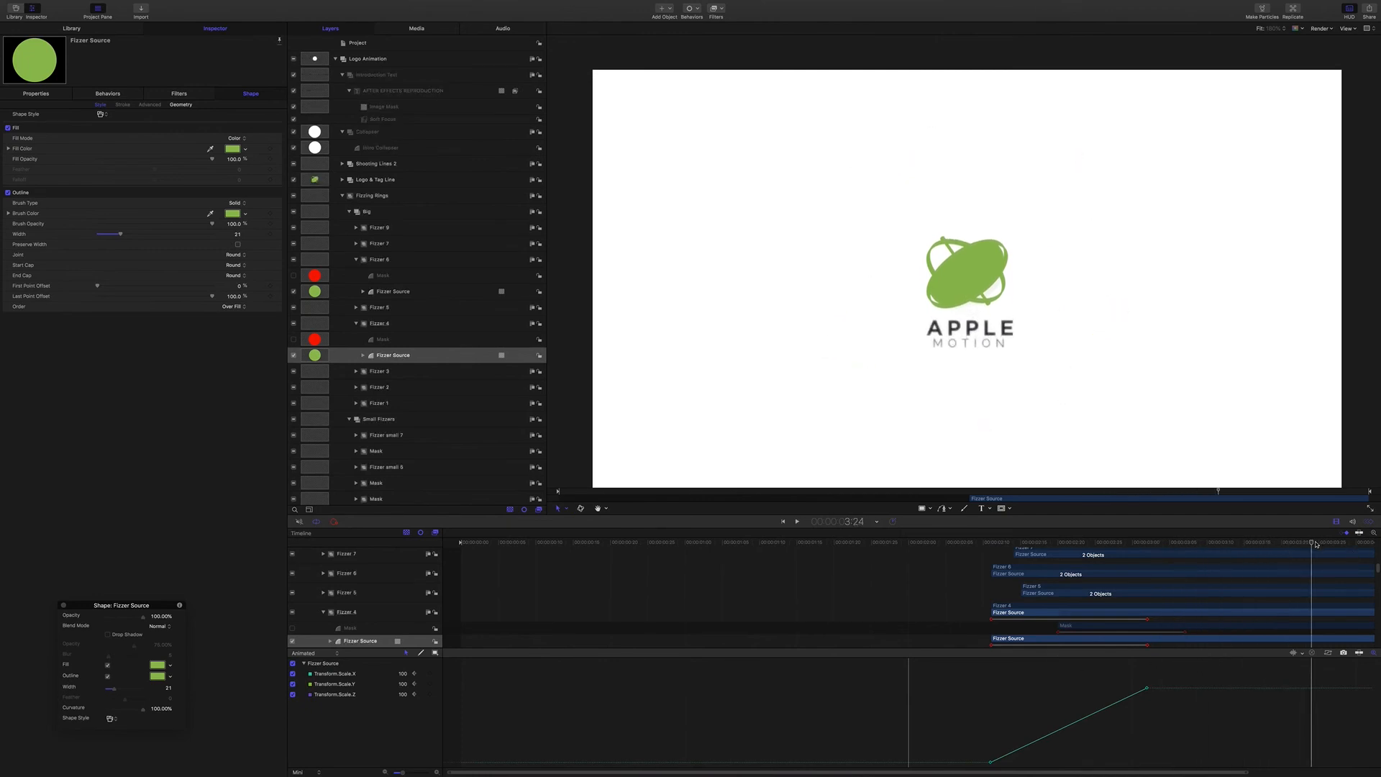
drag(1305, 542, 1205, 537)
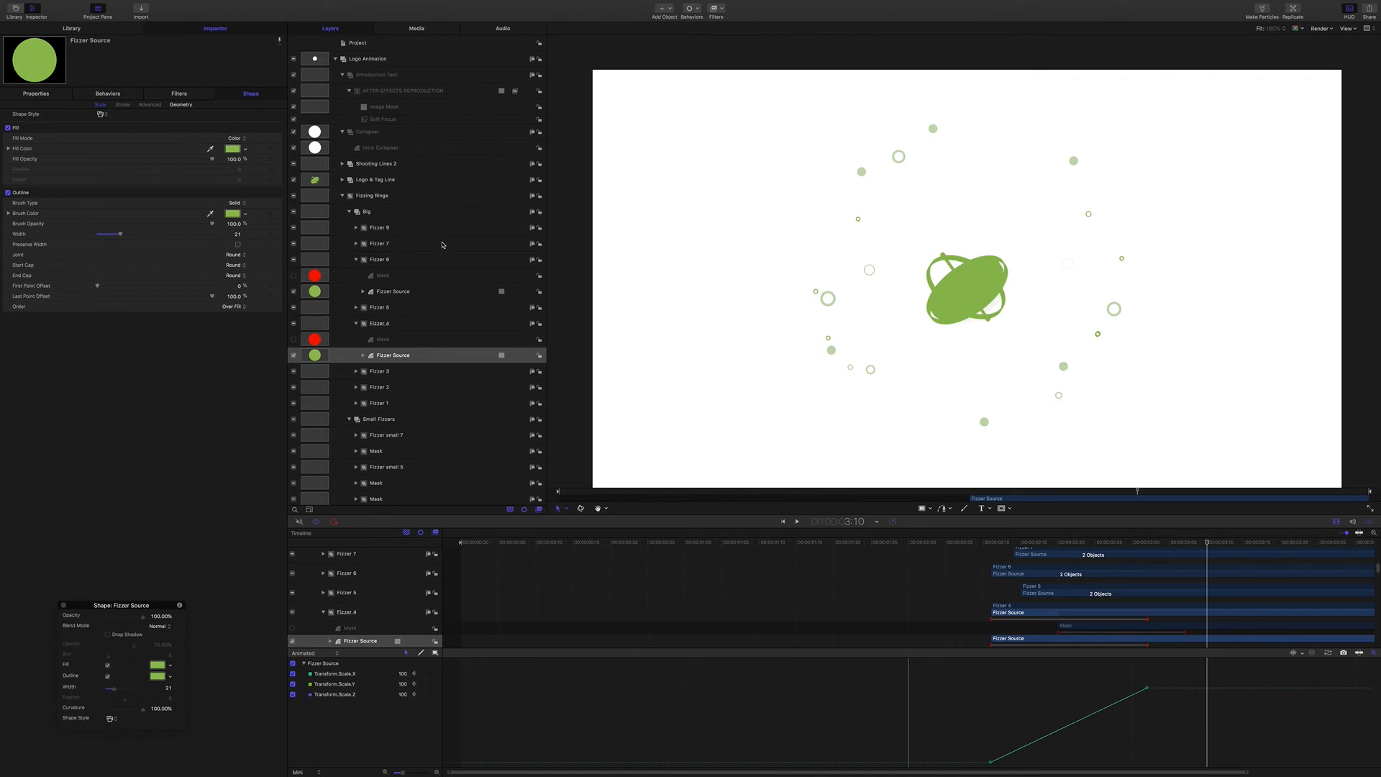
scroll(403, 266, down, 3)
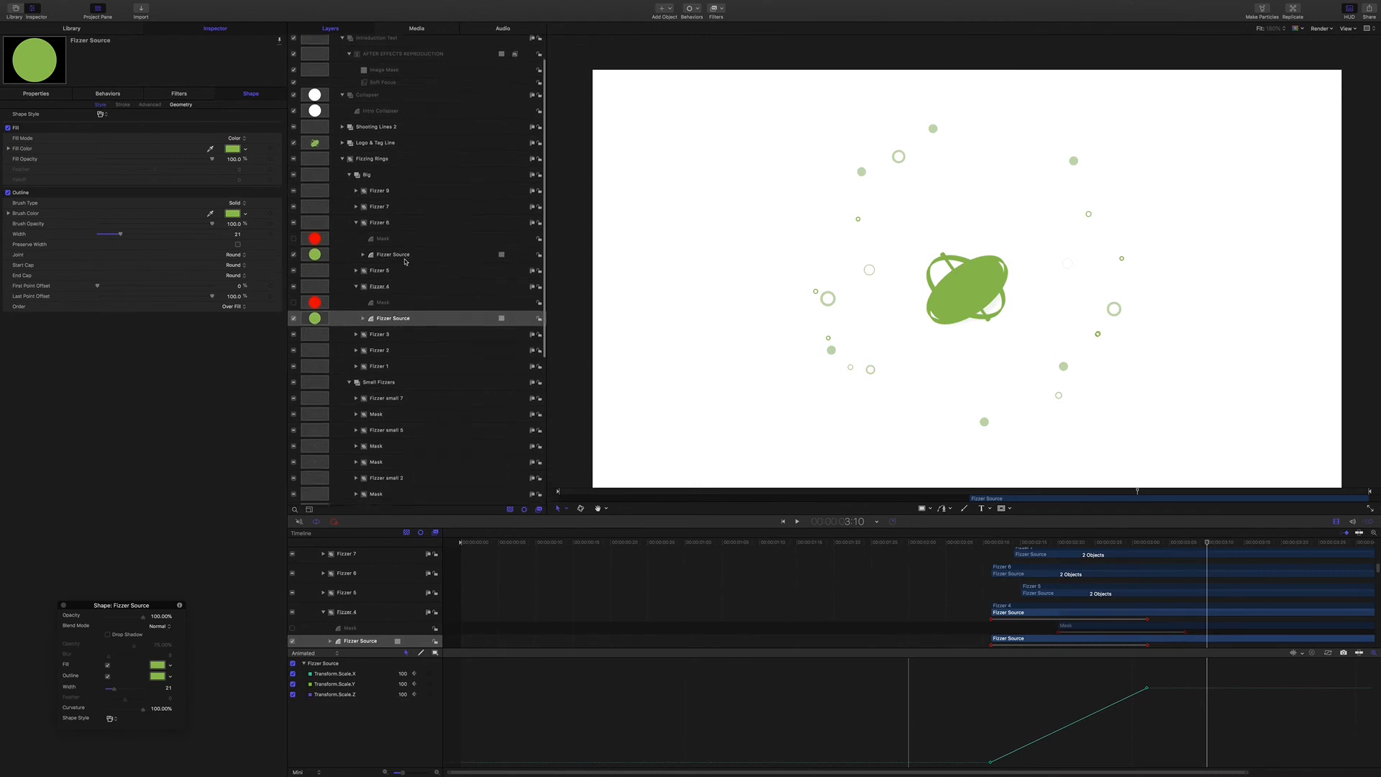
scroll(389, 345, down, 10)
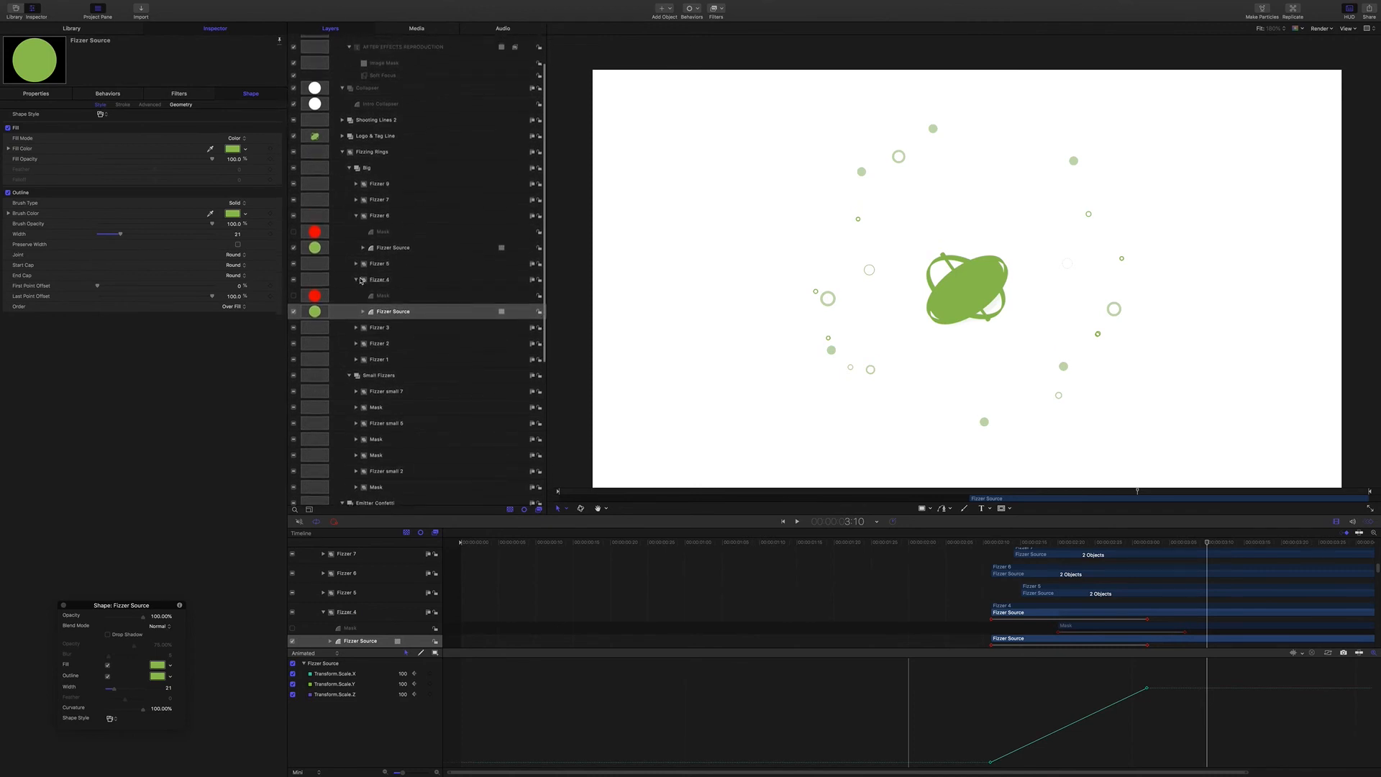
scroll(414, 418, down, 1)
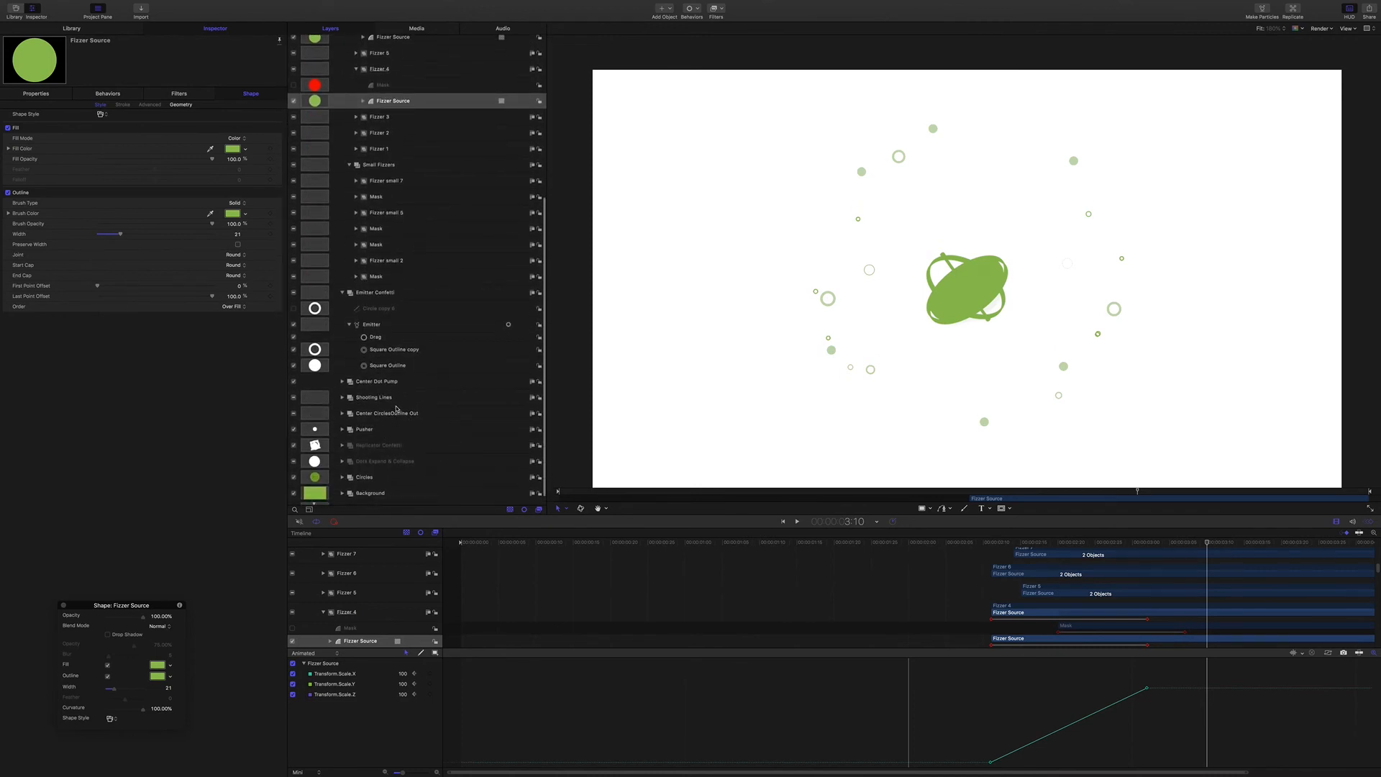
scroll(396, 409, down, 2)
scroll(374, 288, up, 15)
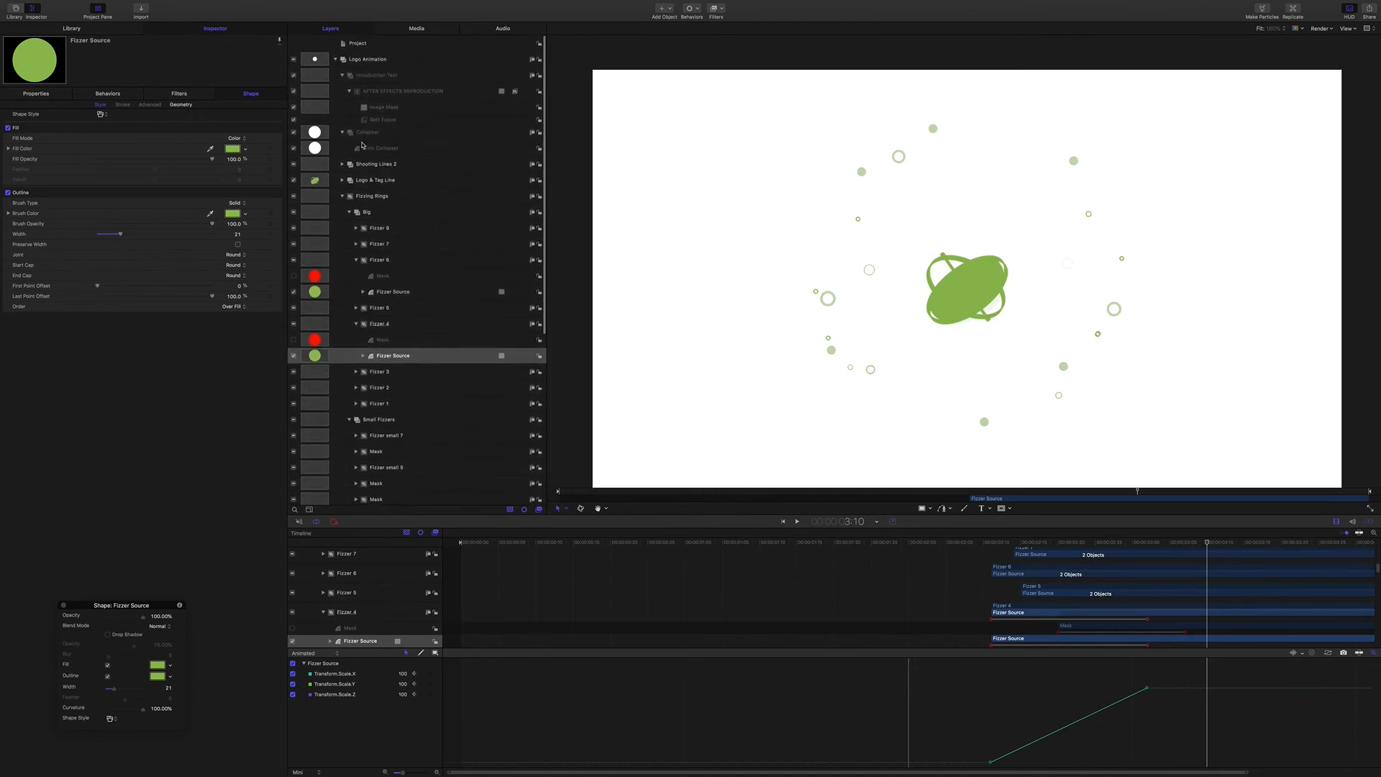
Collapse the Collapser group and expand Logo & Tag Line down to the filter and behavior on Apple Motion Logo
click(341, 132)
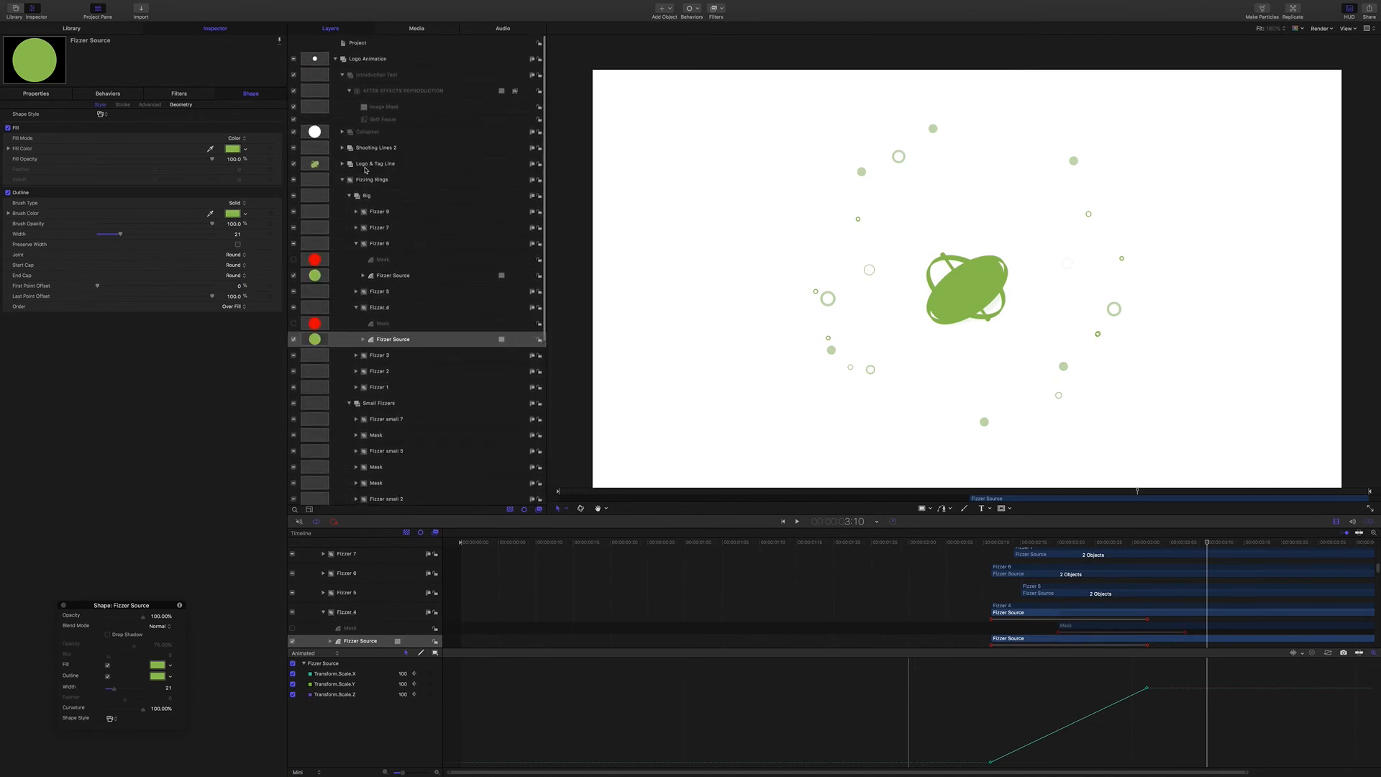
click(371, 164)
click(342, 164)
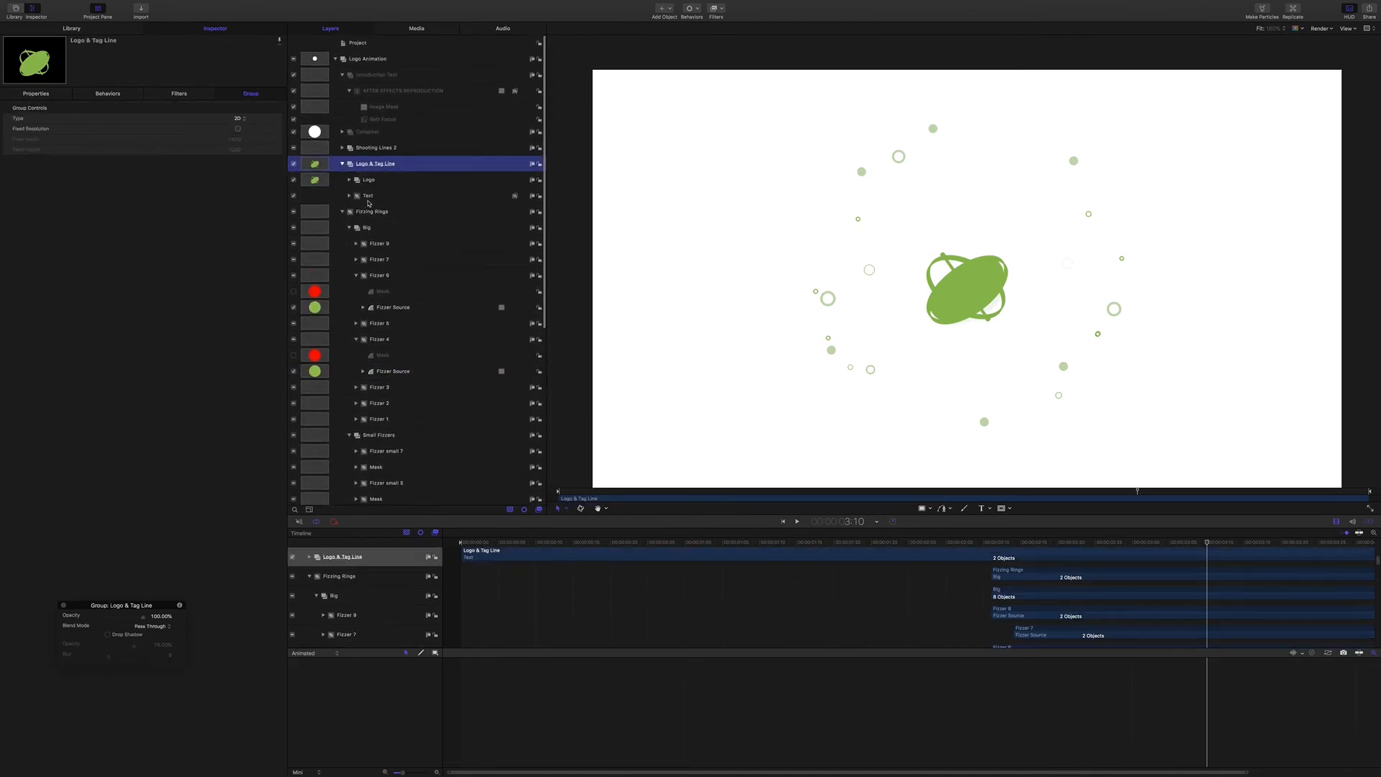
click(349, 180)
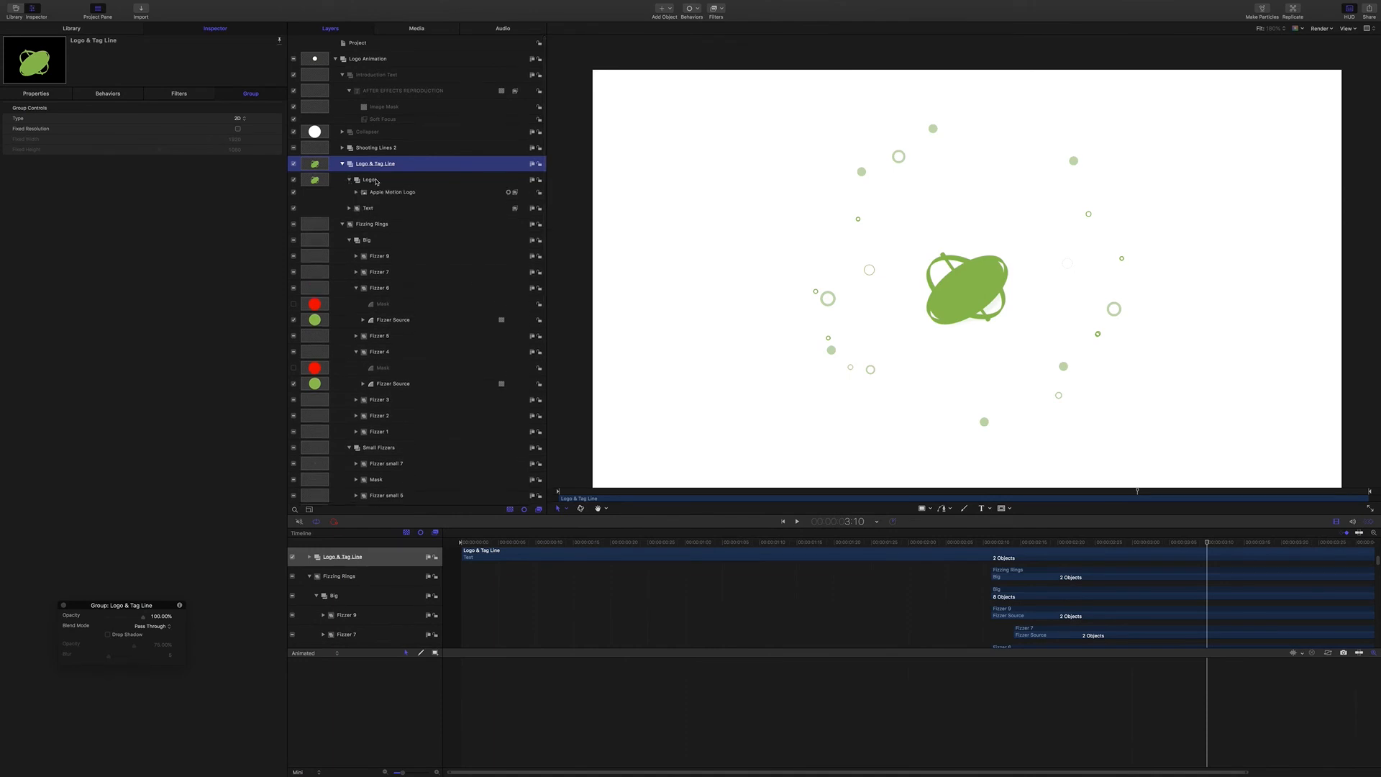
click(357, 192)
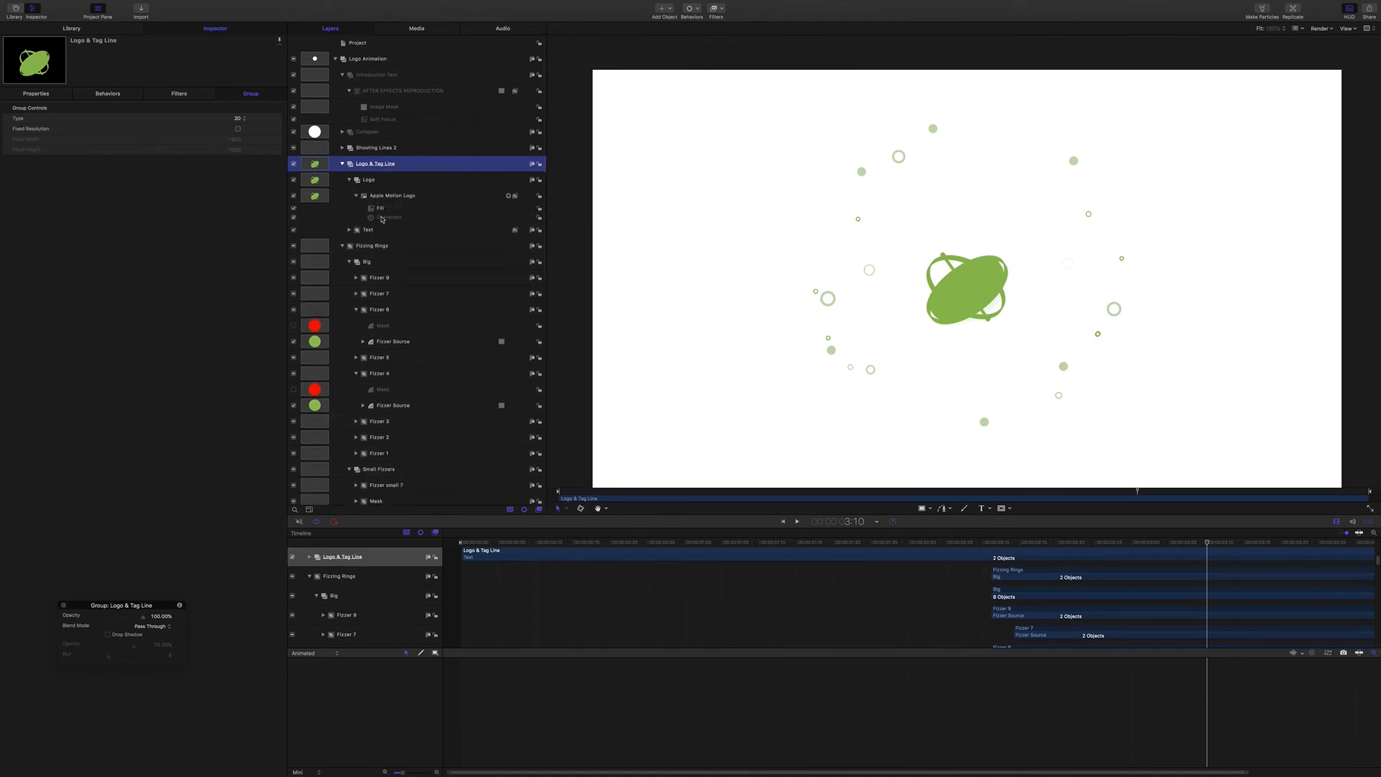
Inspect the Apple Motion Logo's Fill filter and Overshoot behavior, scrubbing its scale animation to 2:22 and 2:23
click(417, 209)
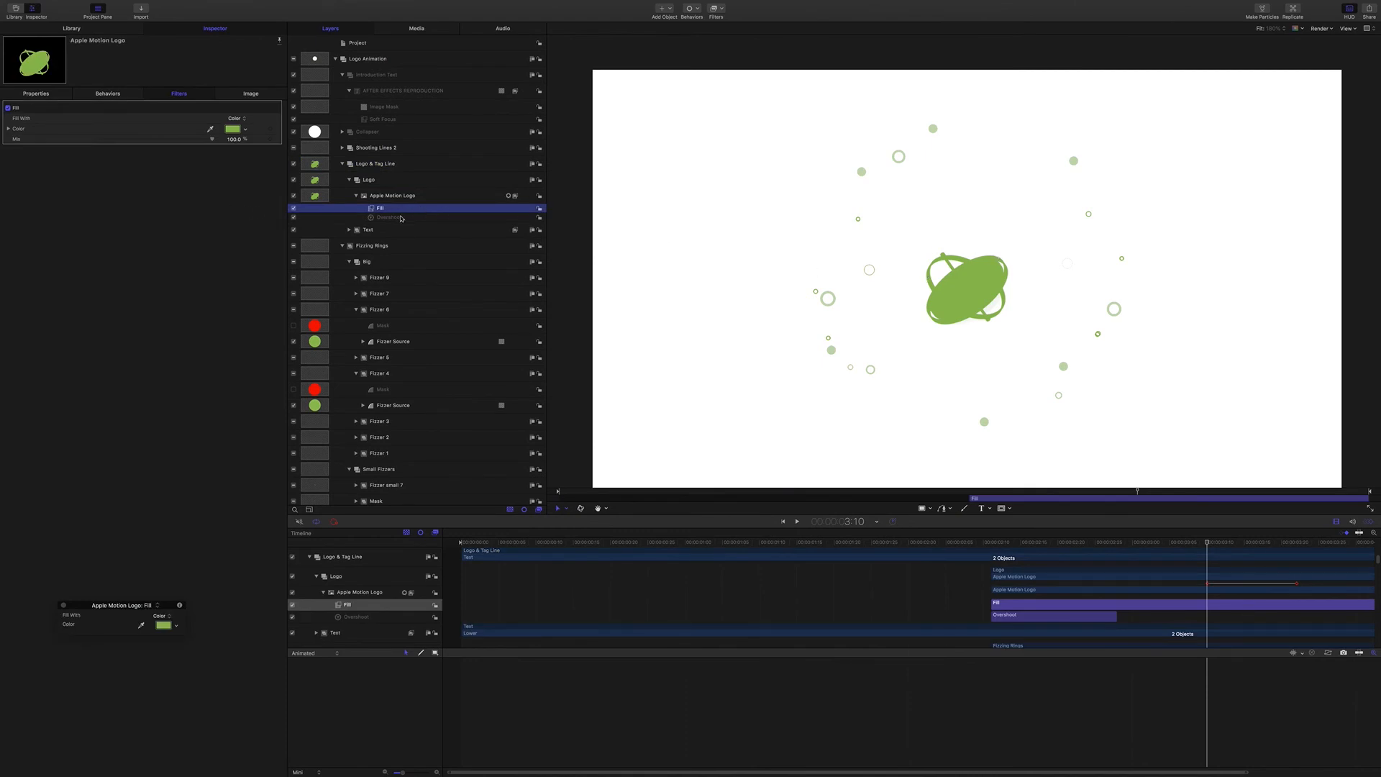
click(396, 217)
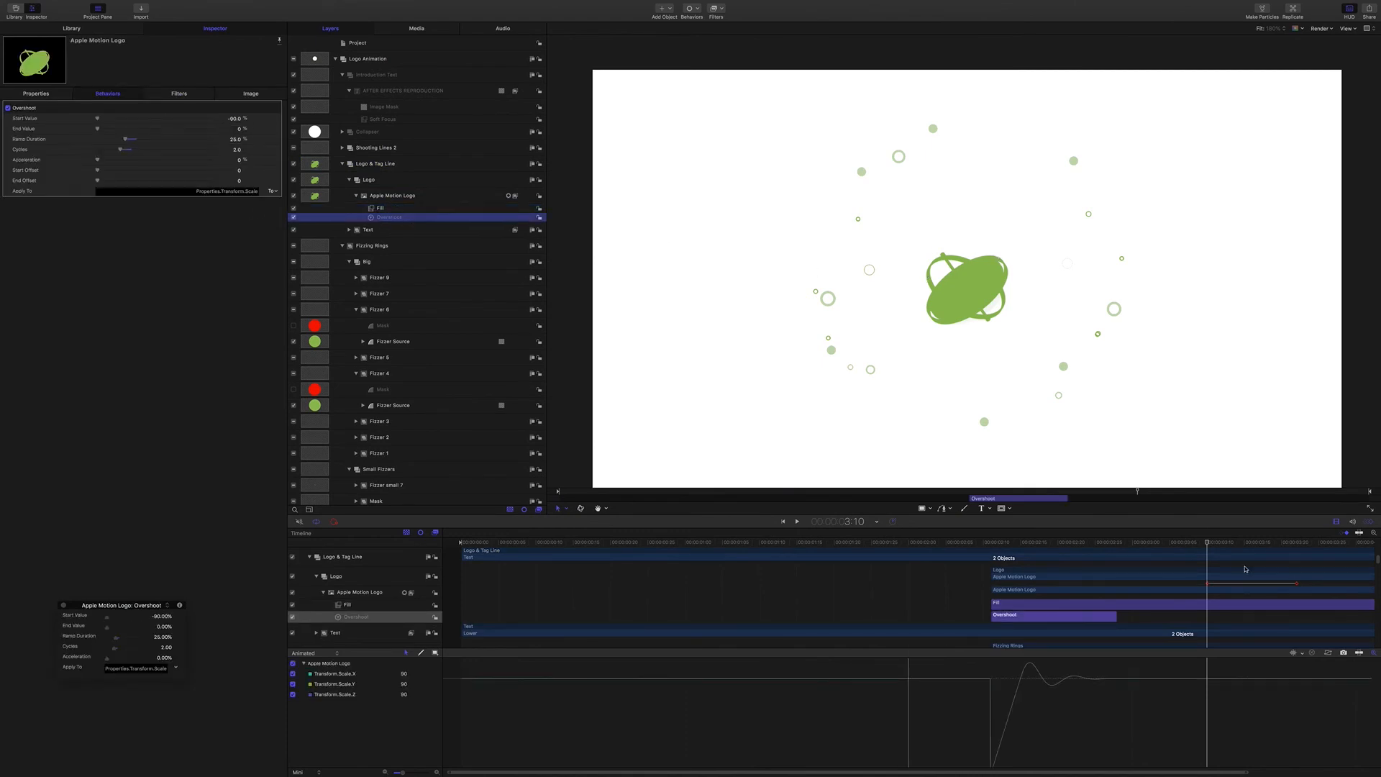
drag(1208, 547, 1071, 540)
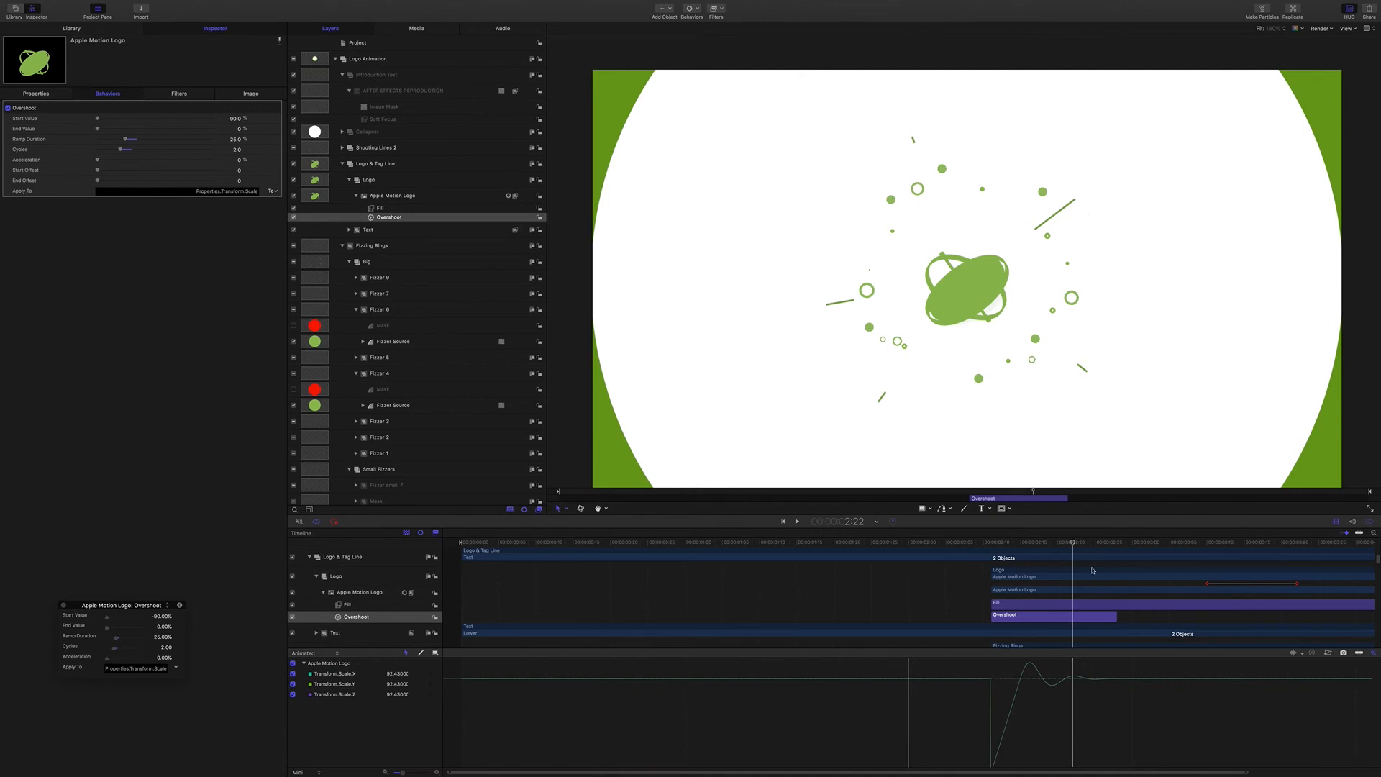
mouse_move(1074, 542)
mouse_down()
mouse_move(989, 541)
mouse_move(1081, 542)
mouse_up()
Switch the Apple Motion Logo's Fill filter off and back on to compare the logo with its original colors
click(388, 215)
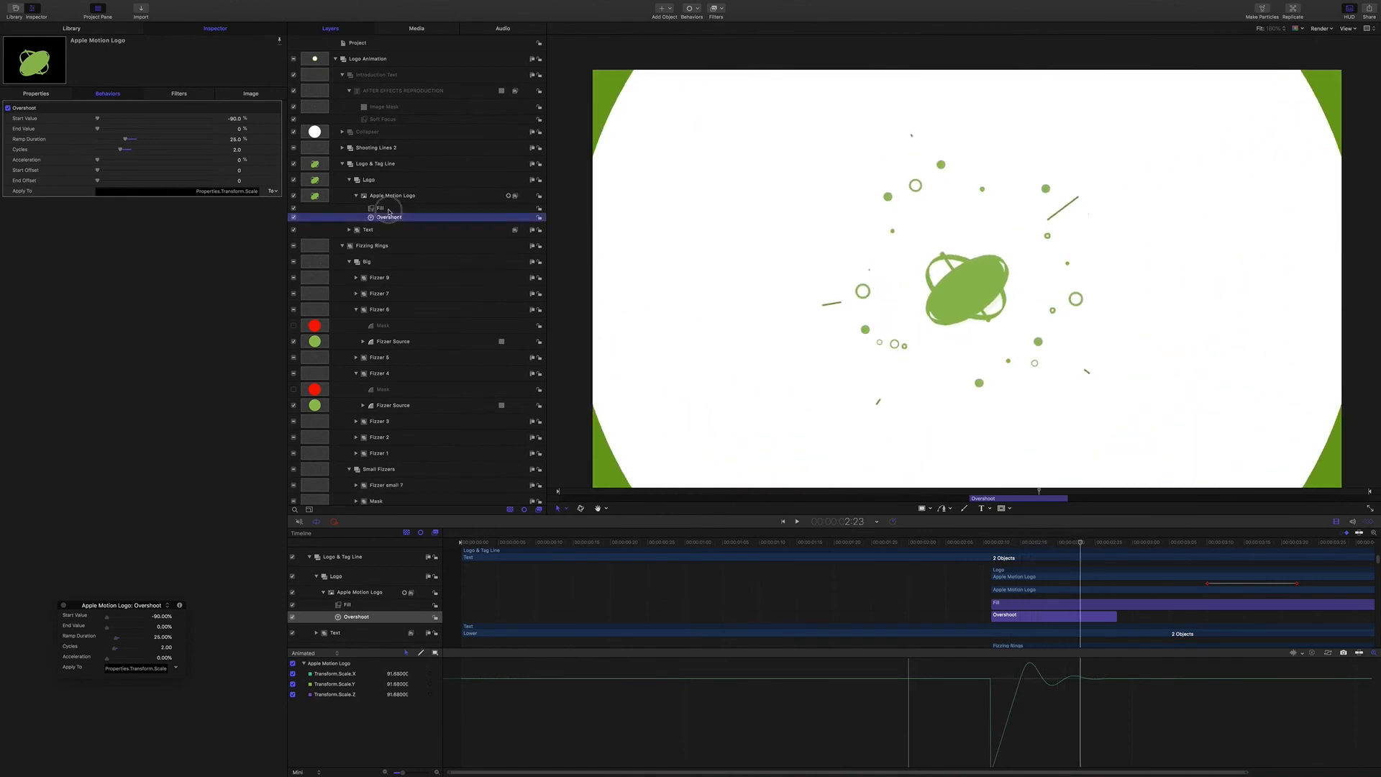
click(387, 207)
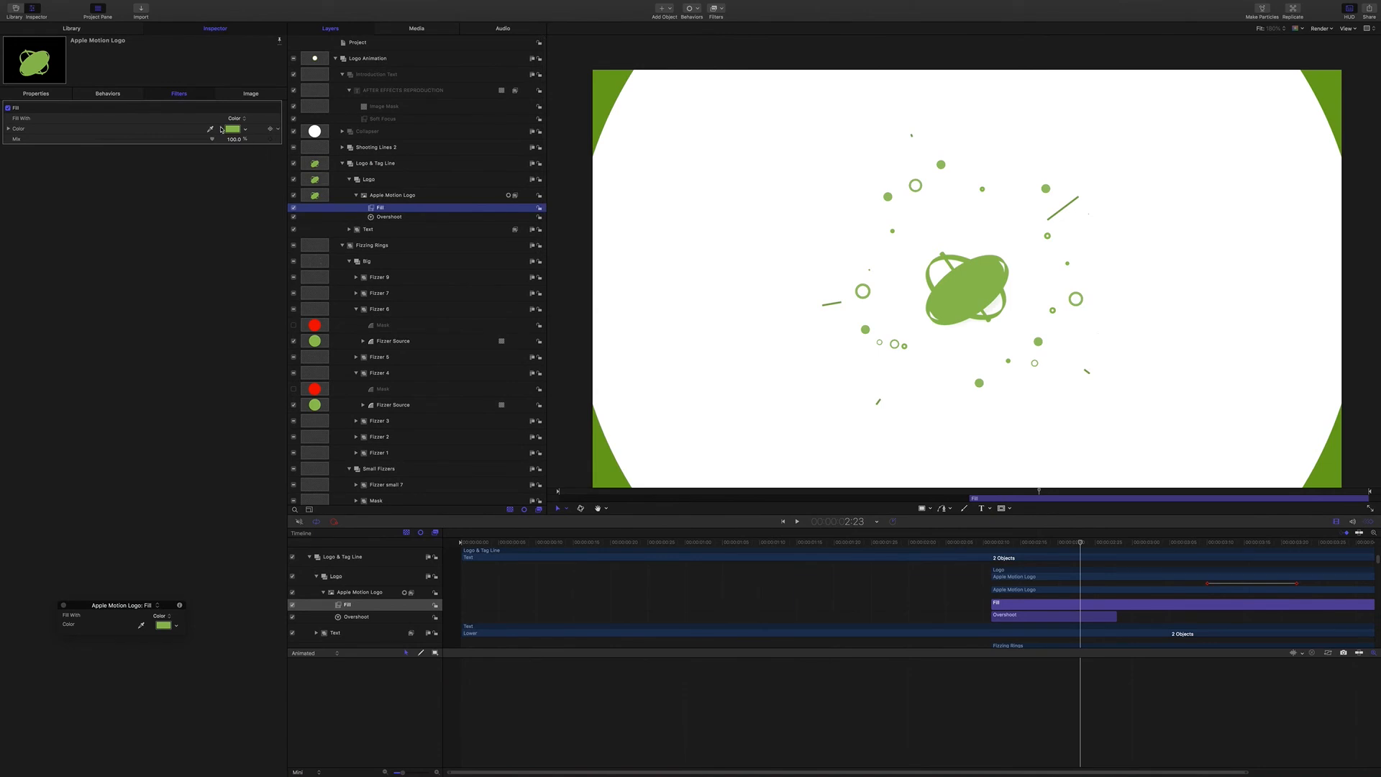
click(292, 208)
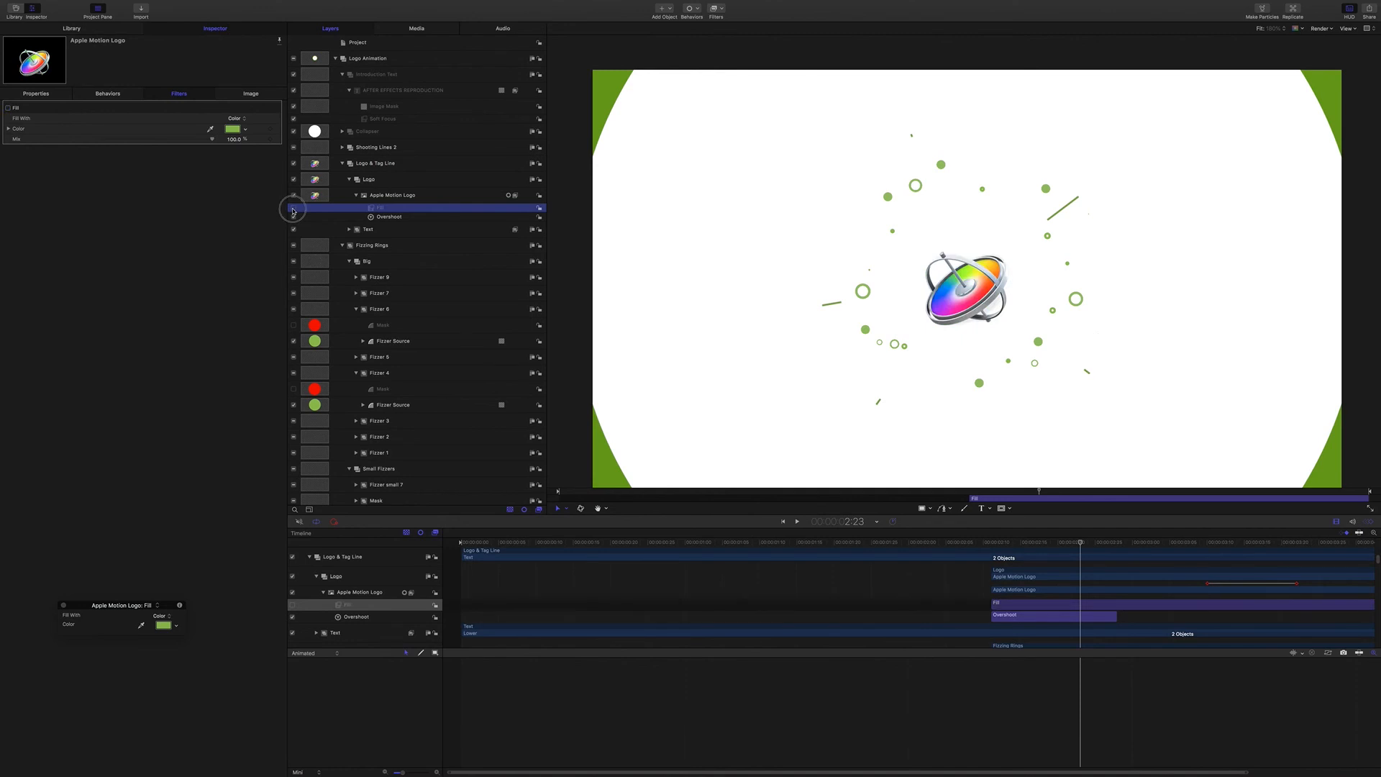
click(293, 207)
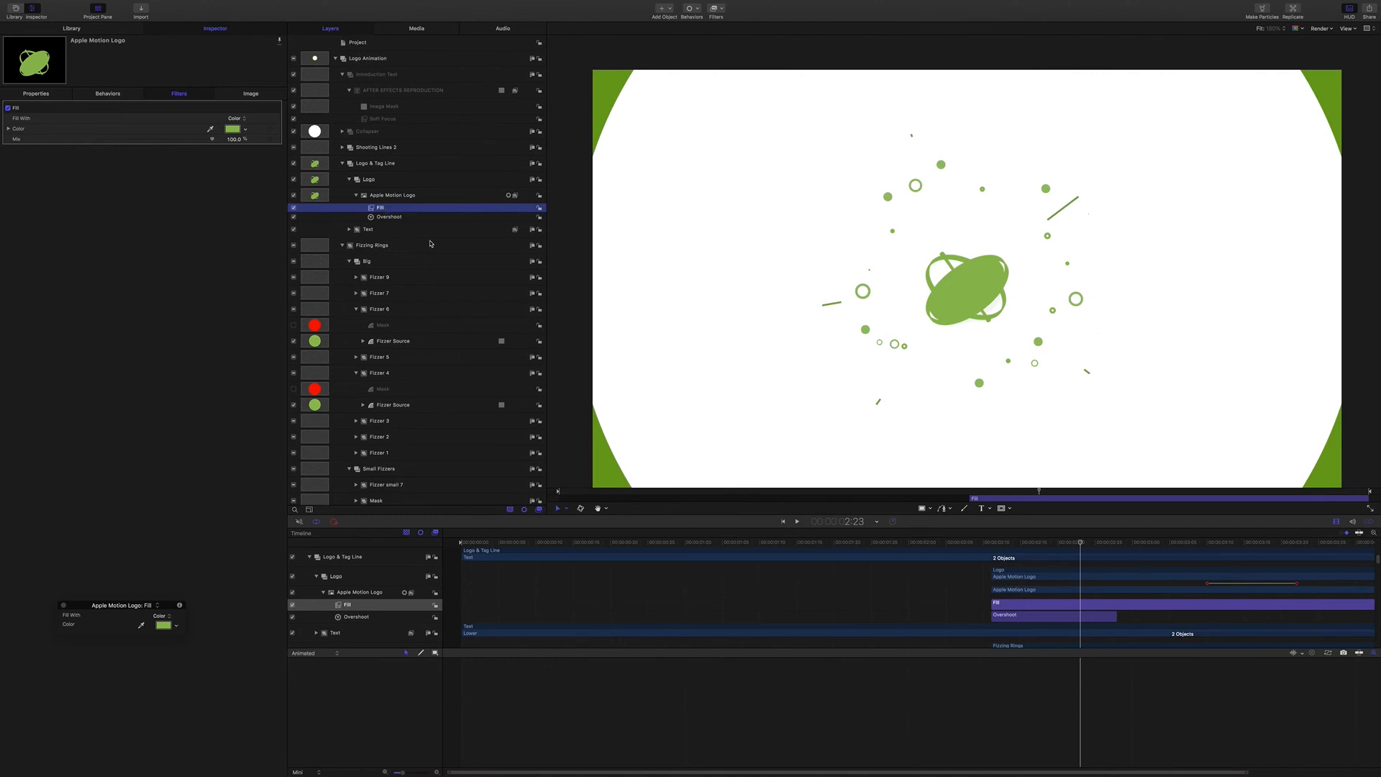
Move the playhead to 3:18, collapse the Logo subgroup and expand the Text subgroup within Logo & Tag Line
drag(1082, 544, 1273, 542)
key(Left)
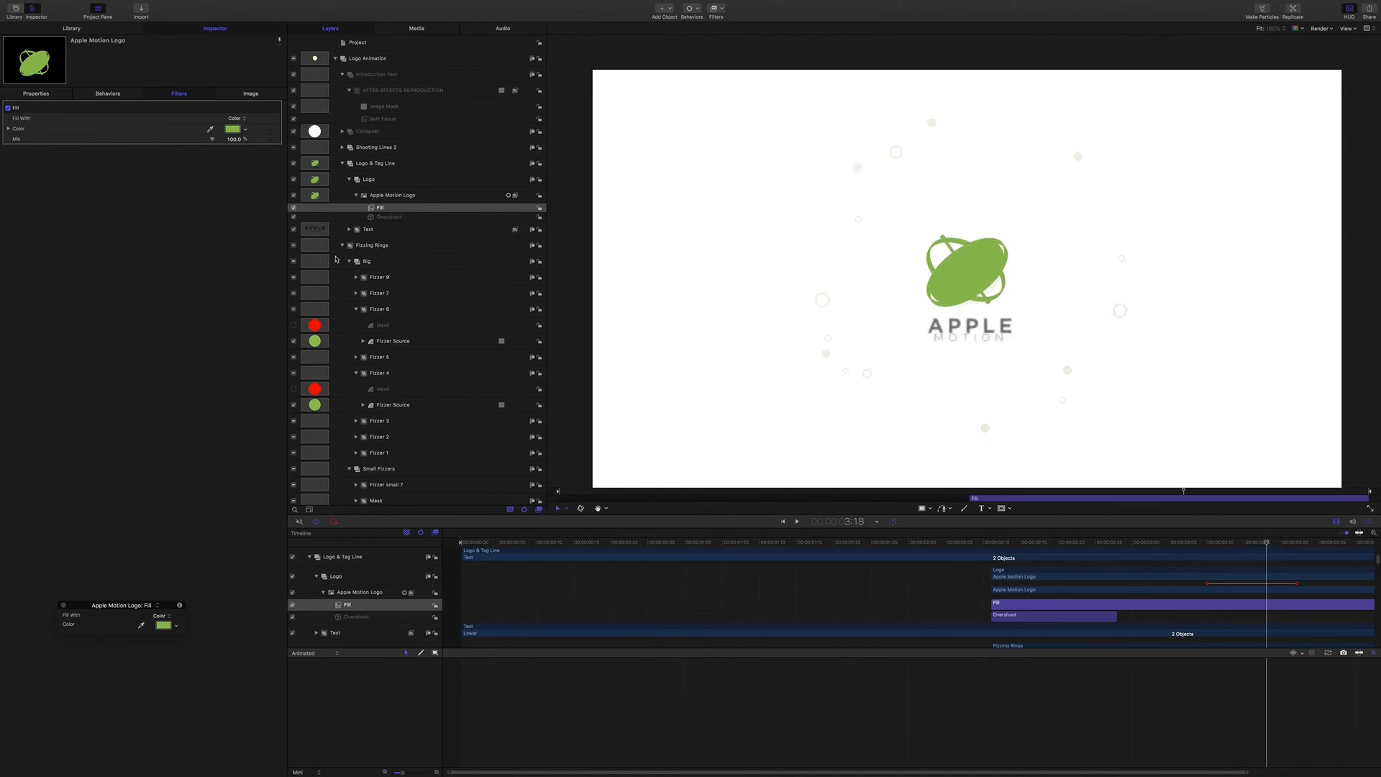
scroll(338, 256, down, 1)
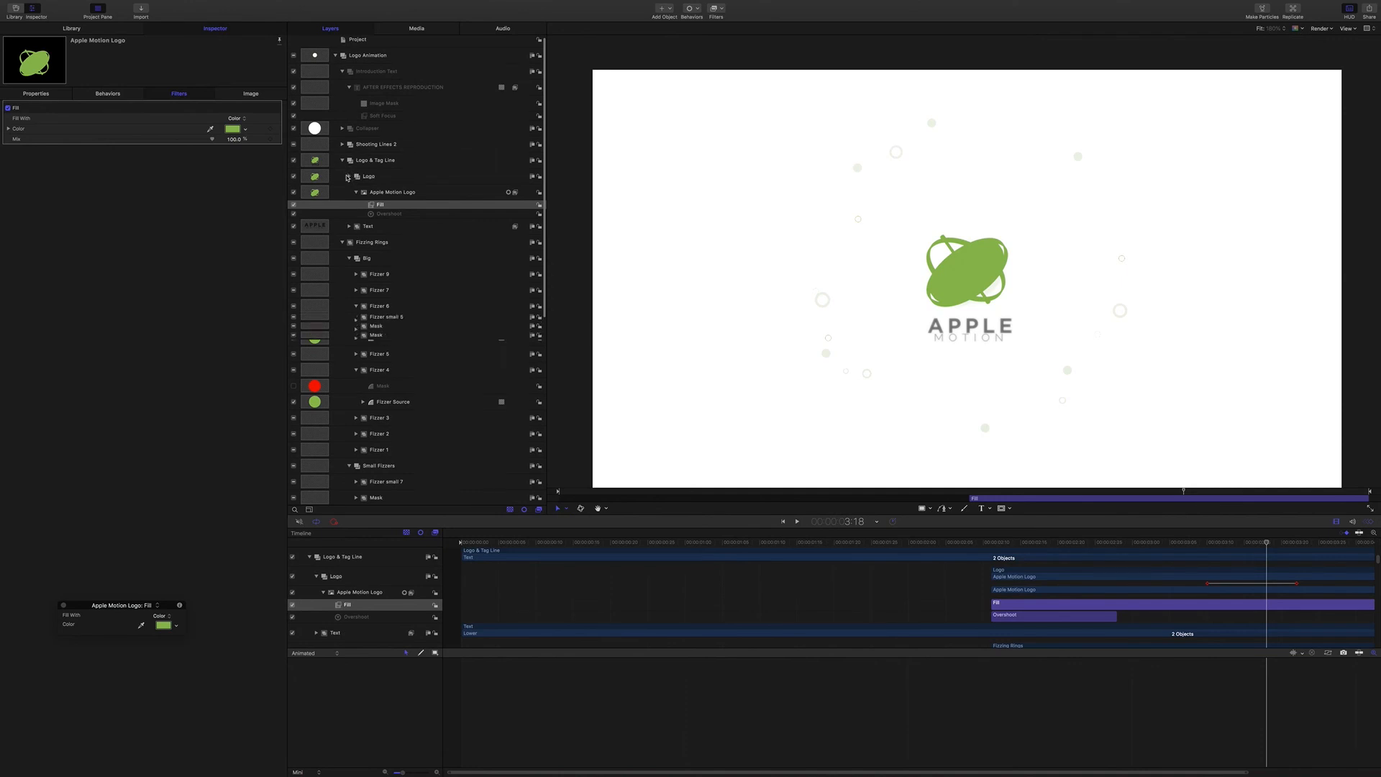
click(348, 176)
click(342, 160)
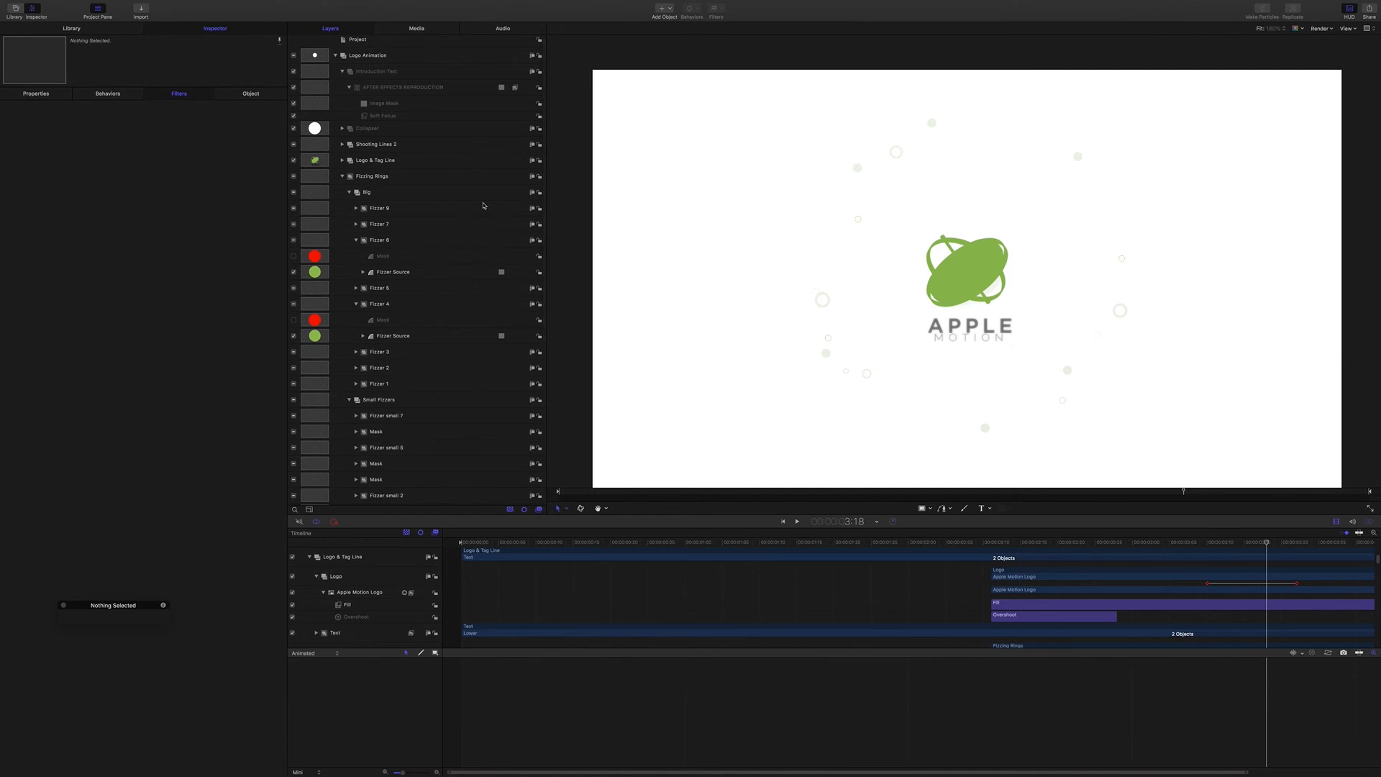
click(342, 160)
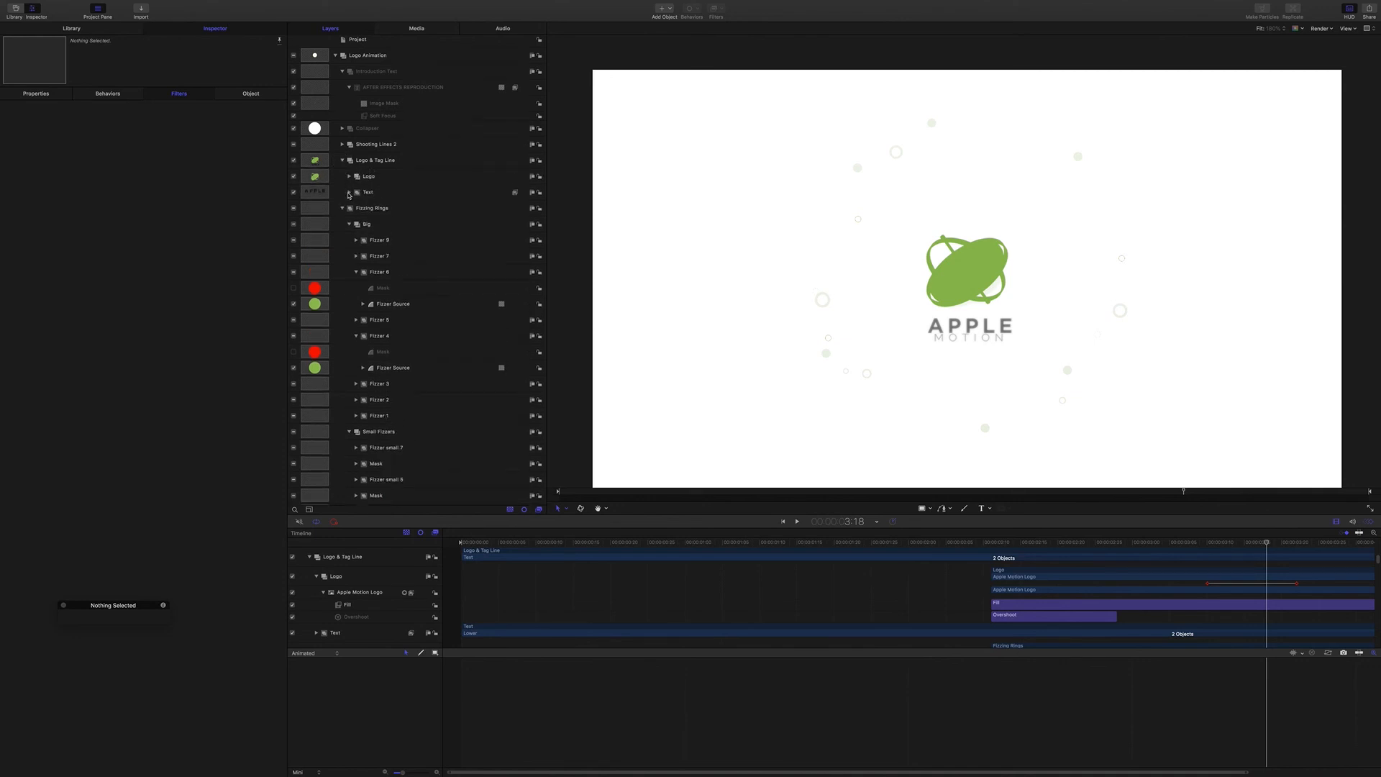
click(349, 193)
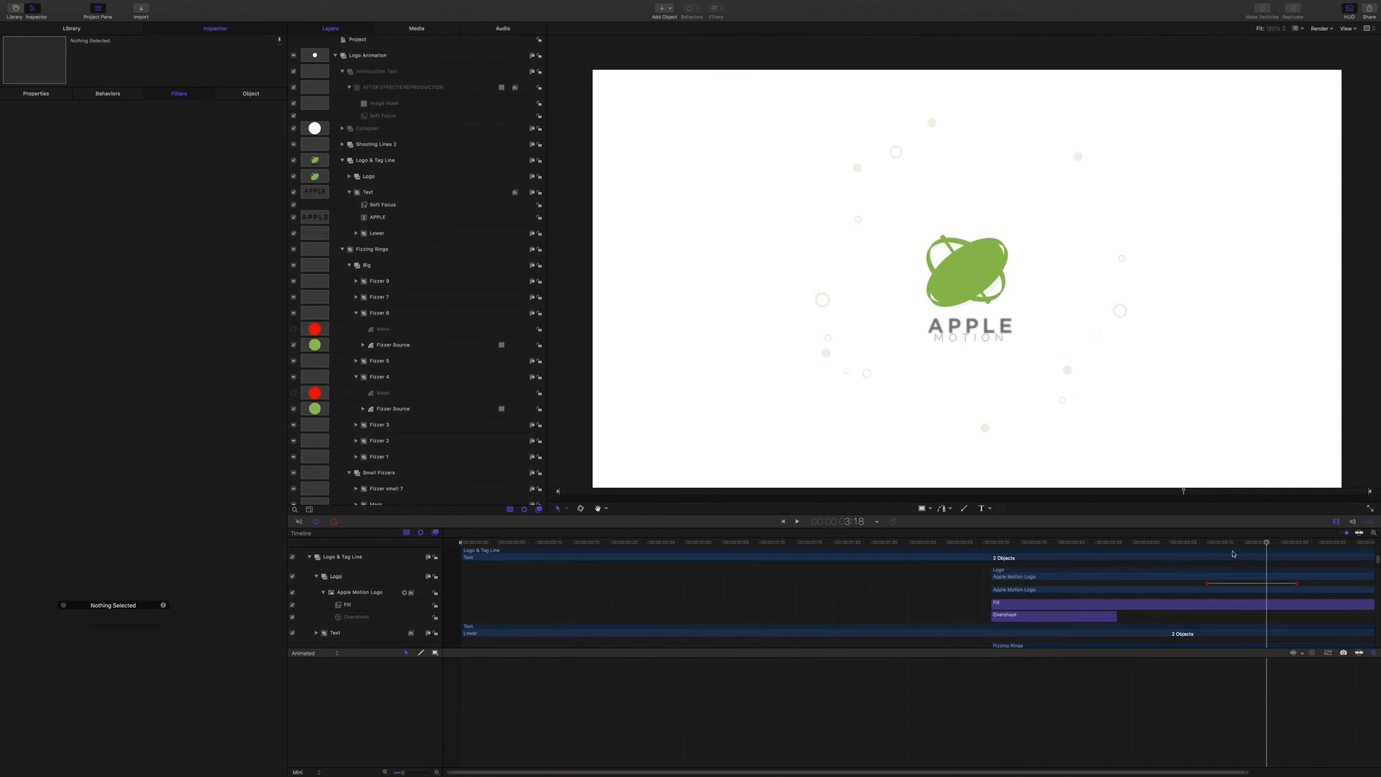
Expand the Lower group and MOTION text to reveal the Link behavior, and scrub the tag line animation at 3:21 and 3:16
mouse_move(1266, 545)
mouse_down()
mouse_move(1251, 544)
mouse_move(1285, 551)
mouse_up()
key(Right)
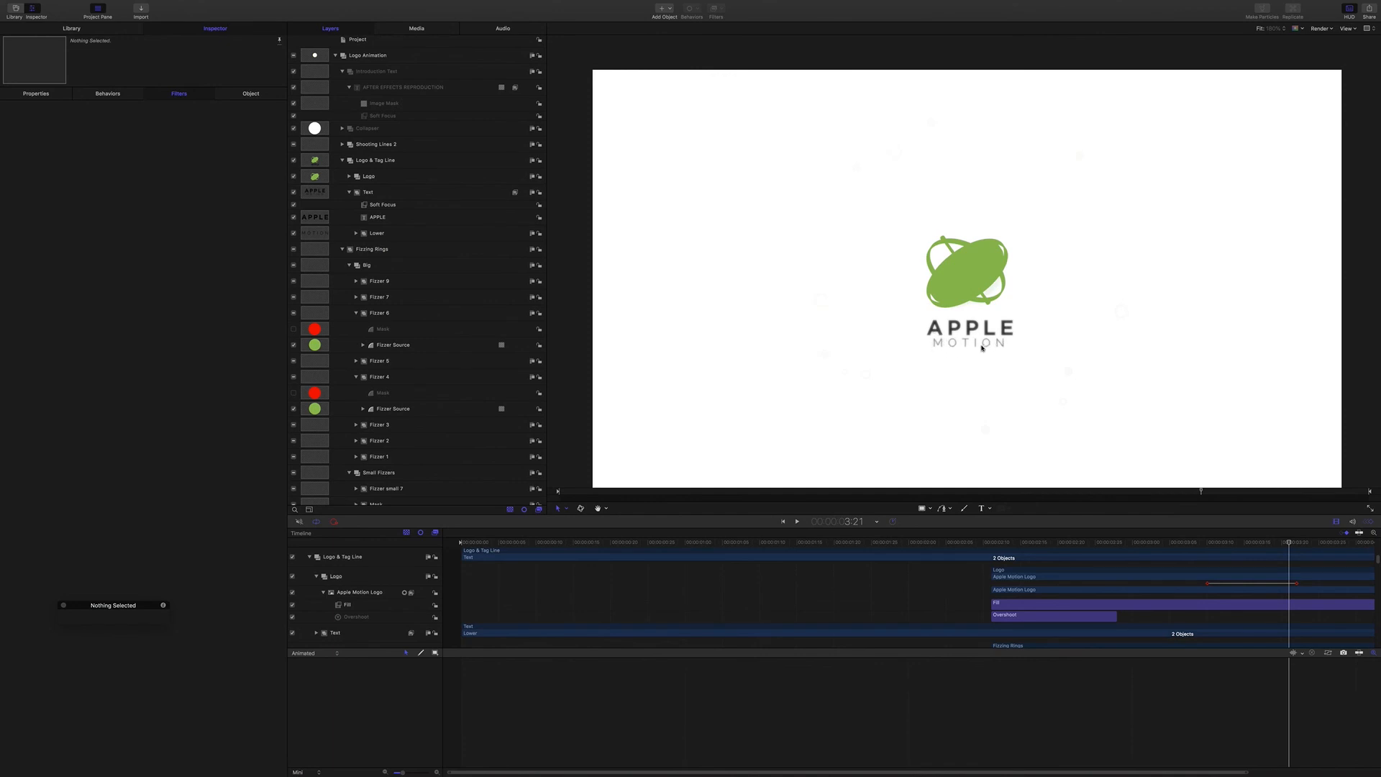
click(356, 235)
click(362, 250)
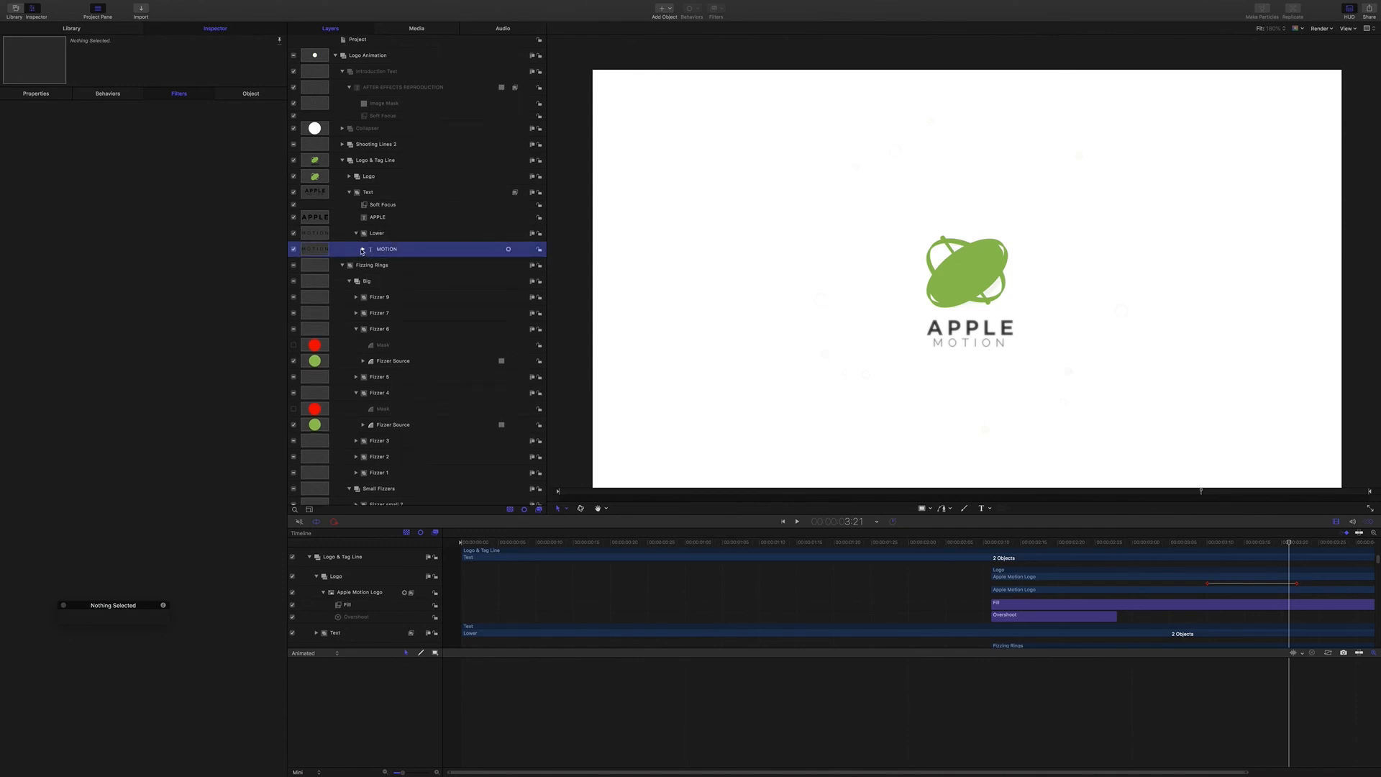
click(362, 250)
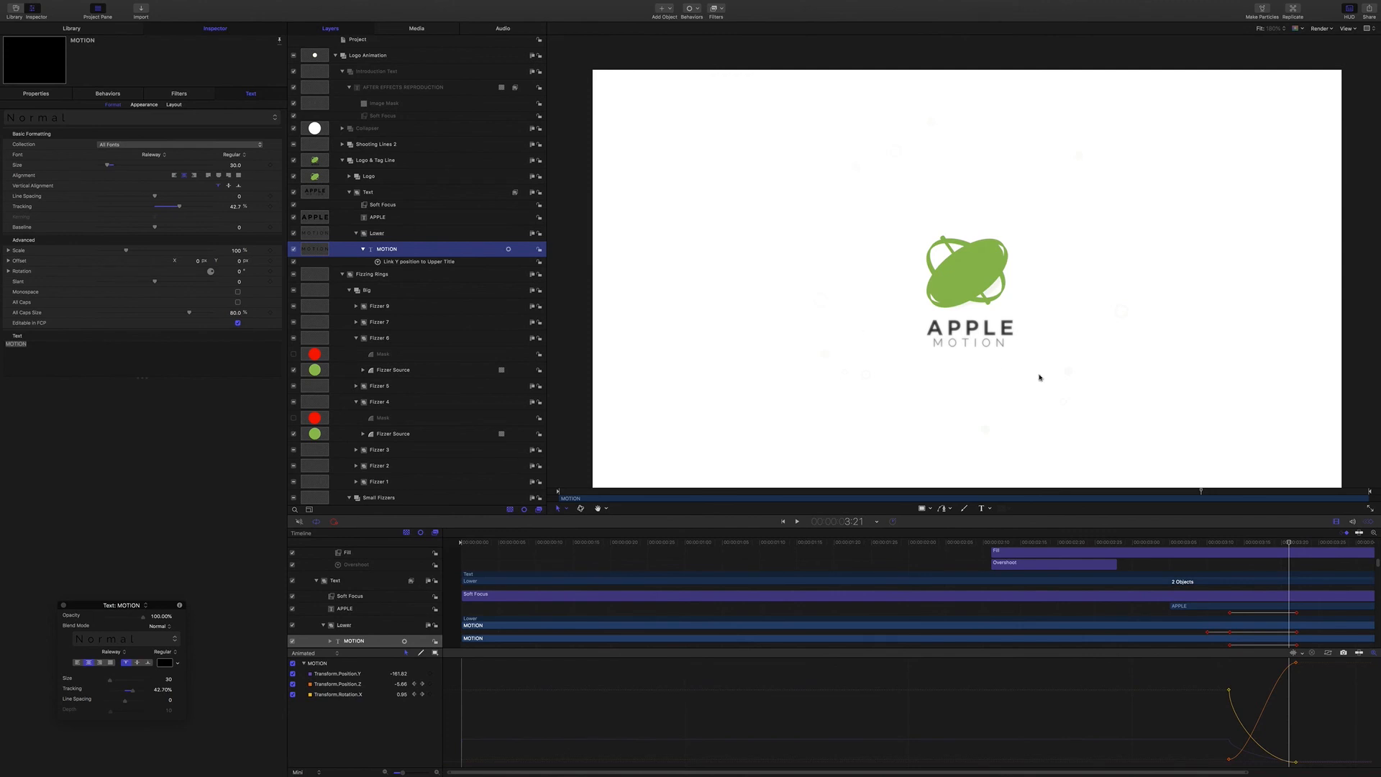
drag(1289, 543, 1252, 545)
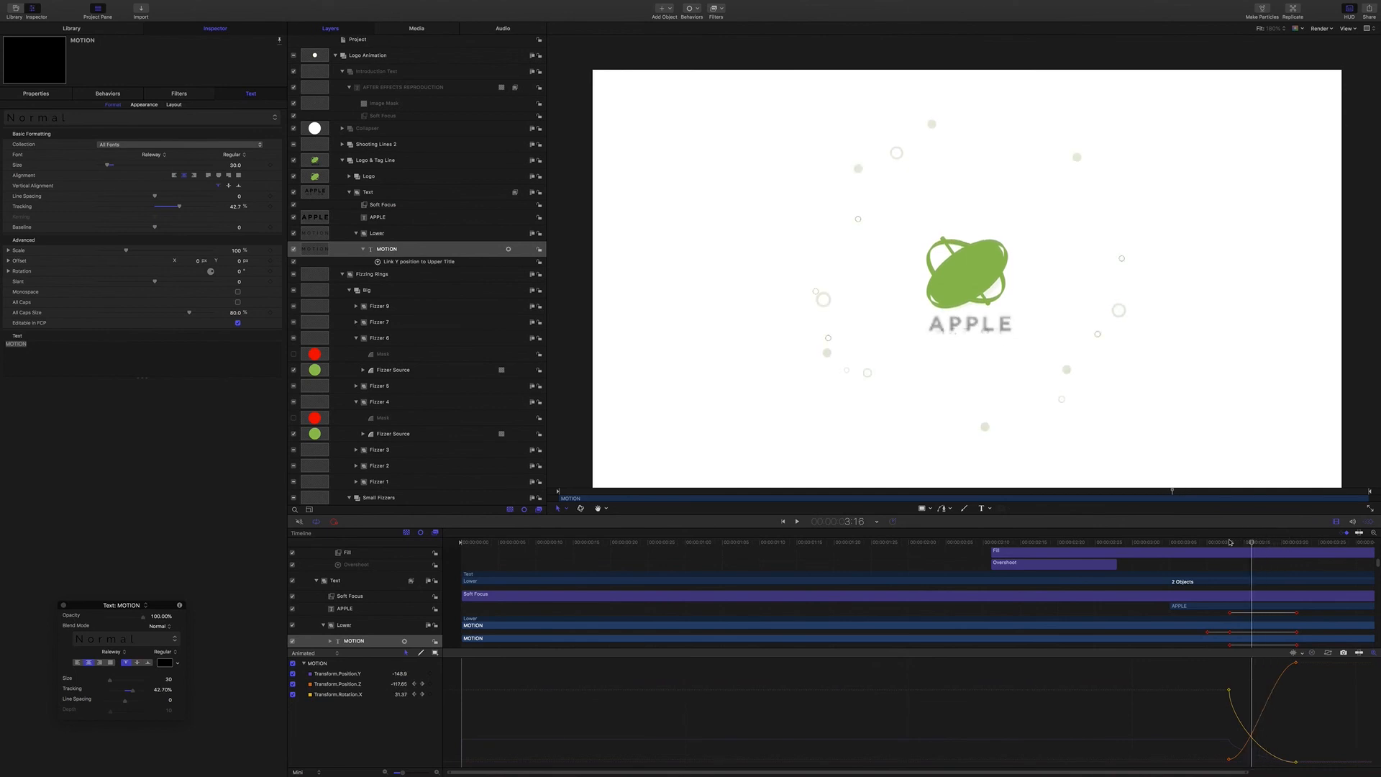
Inspect the APPLE text's position and opacity keyframes in its properties, scrubbing to 3:19 and 3:17
click(368, 217)
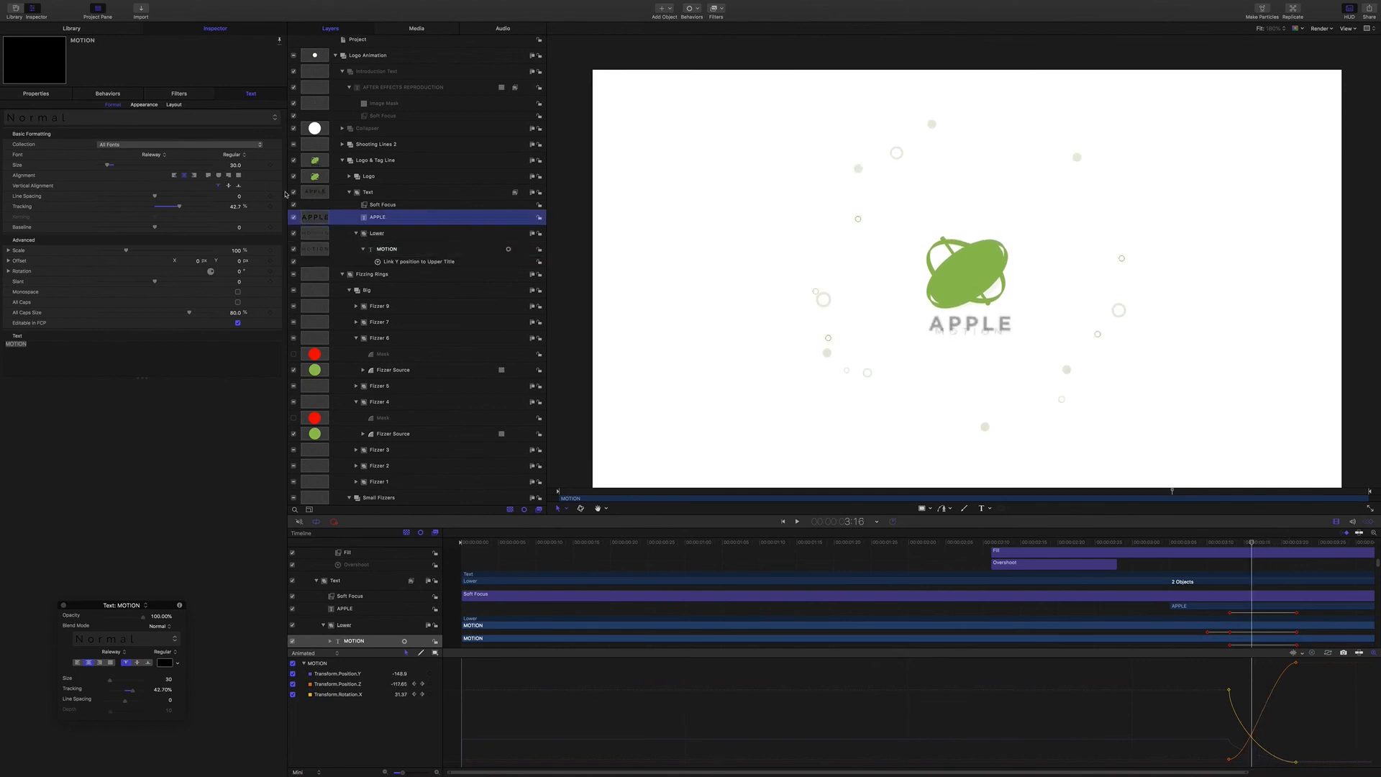
click(37, 93)
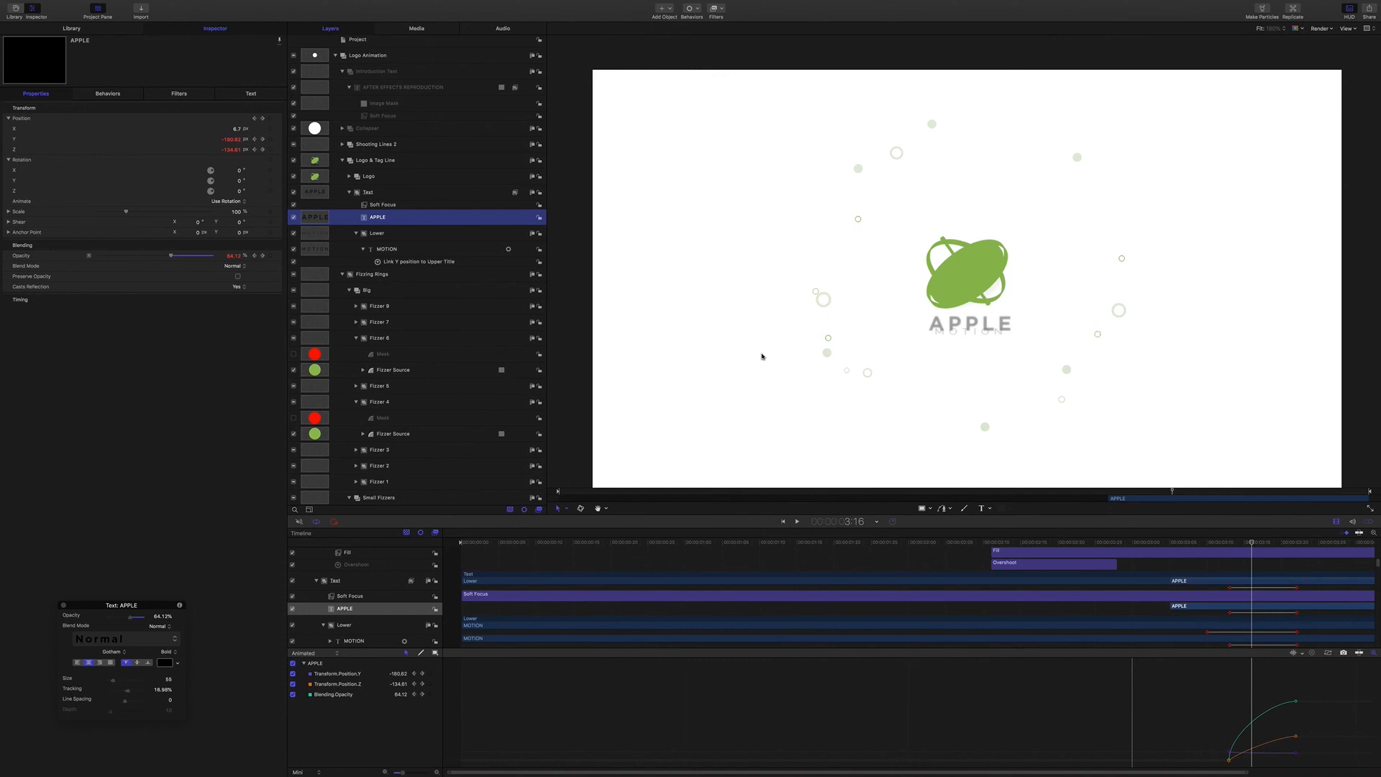
mouse_move(1254, 545)
mouse_down()
mouse_move(1288, 544)
mouse_move(1237, 543)
mouse_move(1274, 543)
mouse_up()
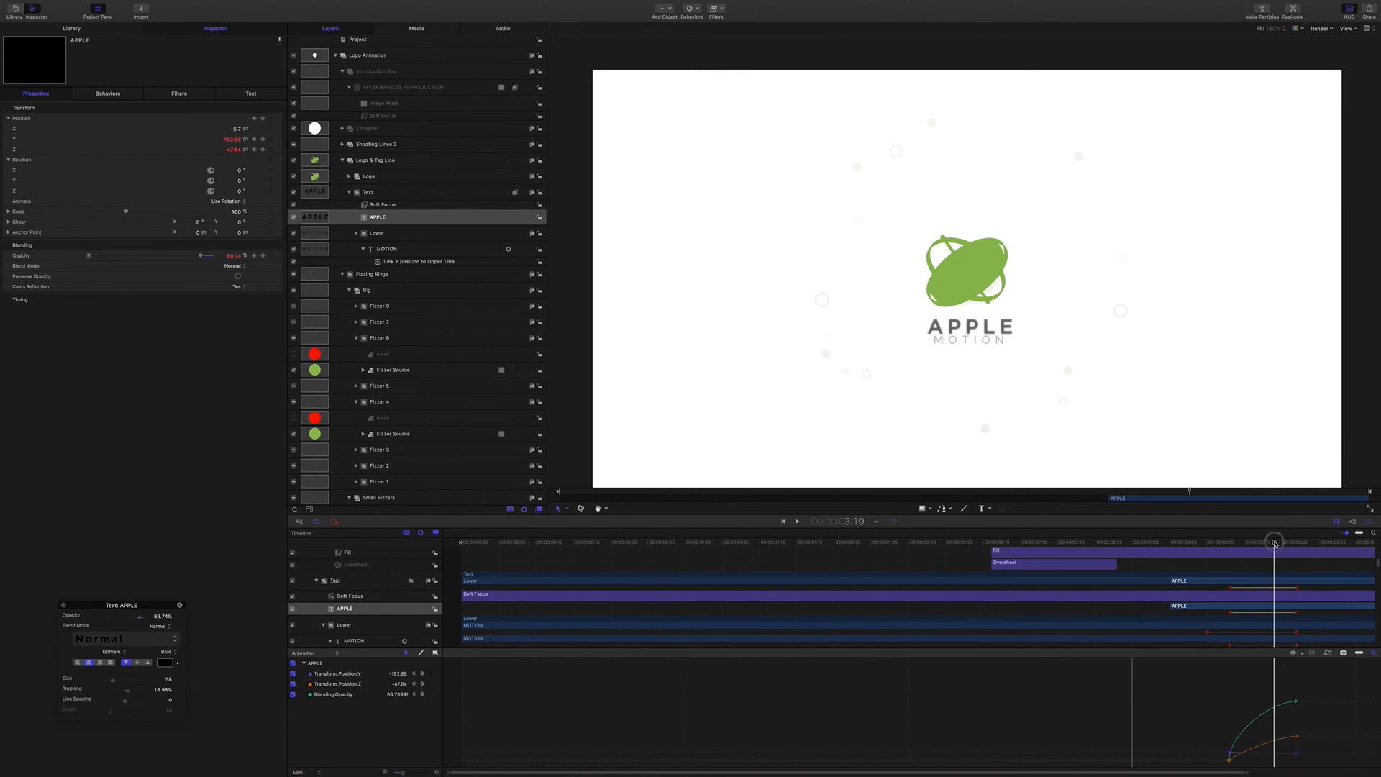
mouse_move(1275, 542)
mouse_down()
mouse_move(1237, 543)
mouse_move(1260, 543)
mouse_up()
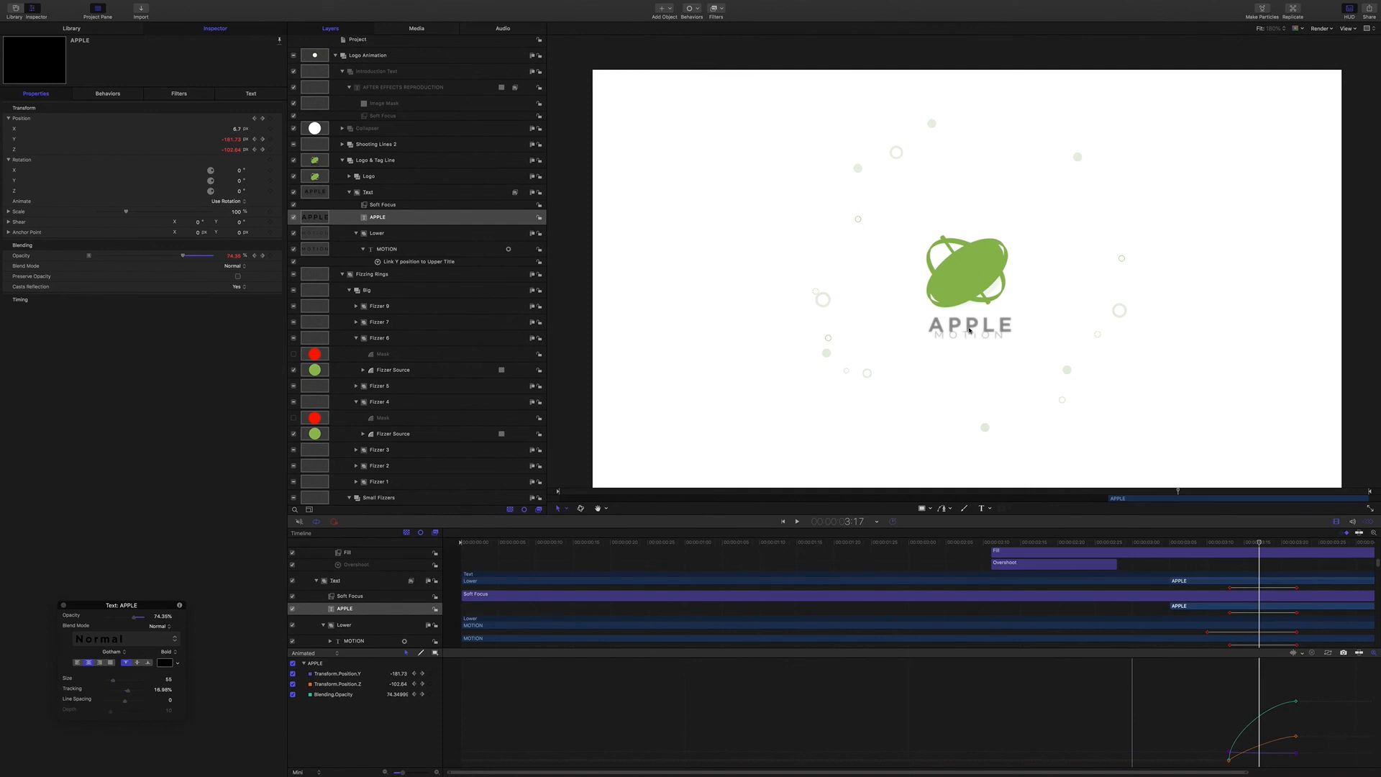
Inspect the MOTION text's position and rotation properties, scrub to 3:22, and return the playhead to the project start
click(389, 249)
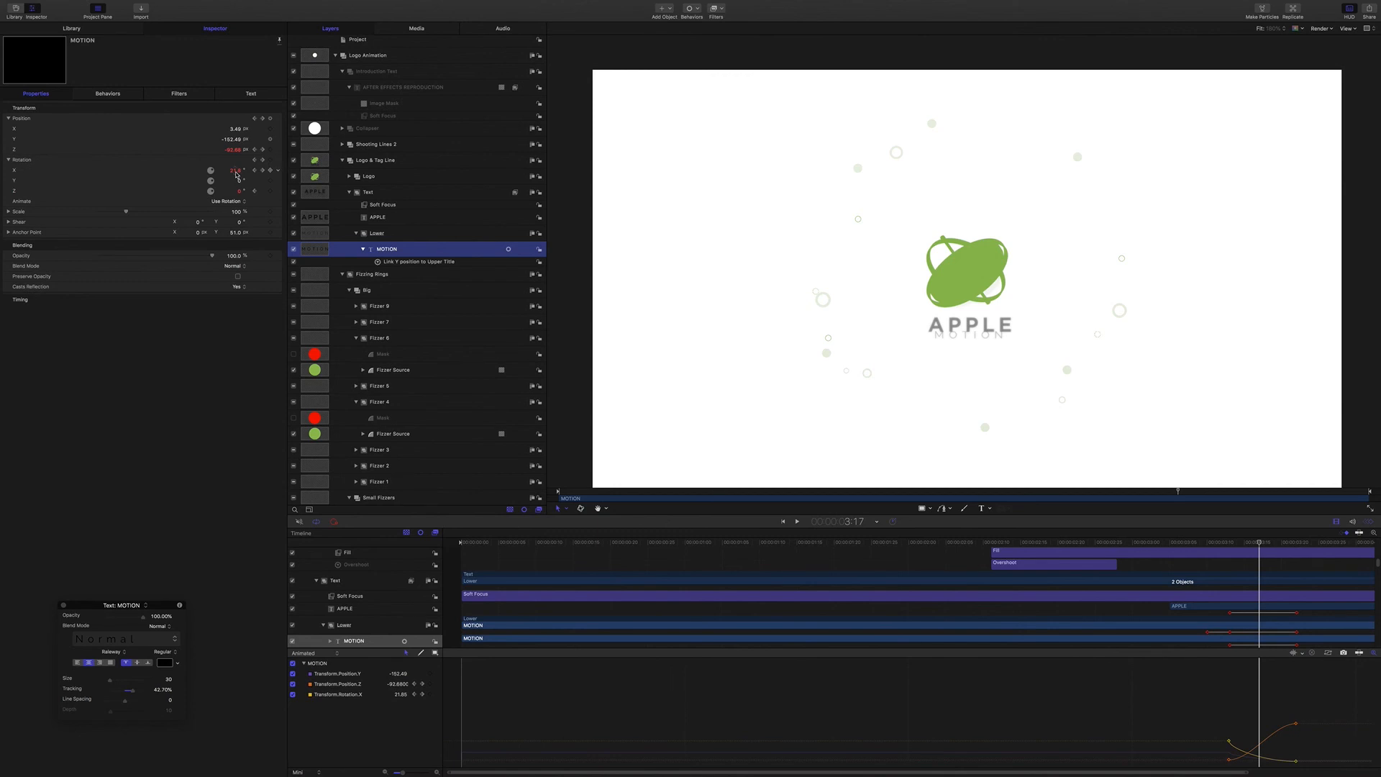
drag(1260, 542, 1288, 543)
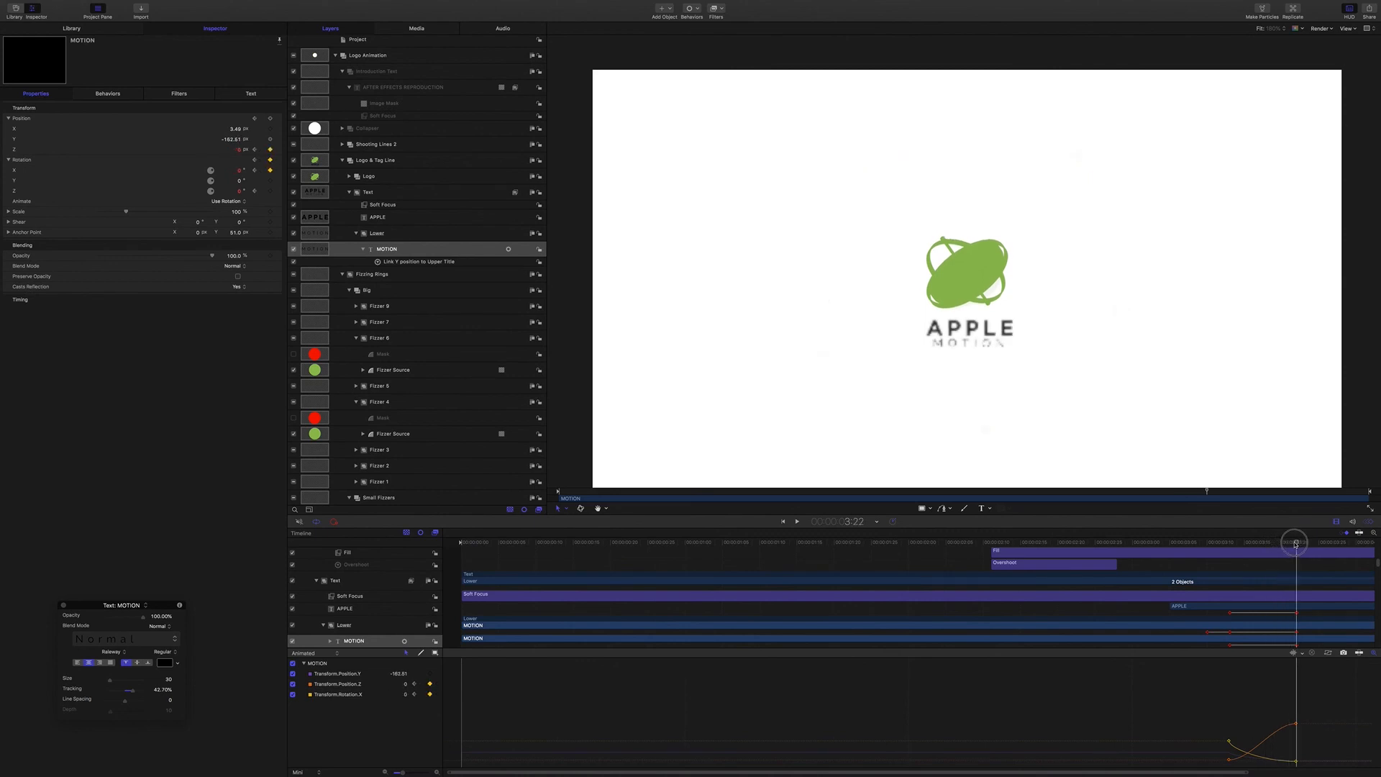
drag(1281, 543, 461, 543)
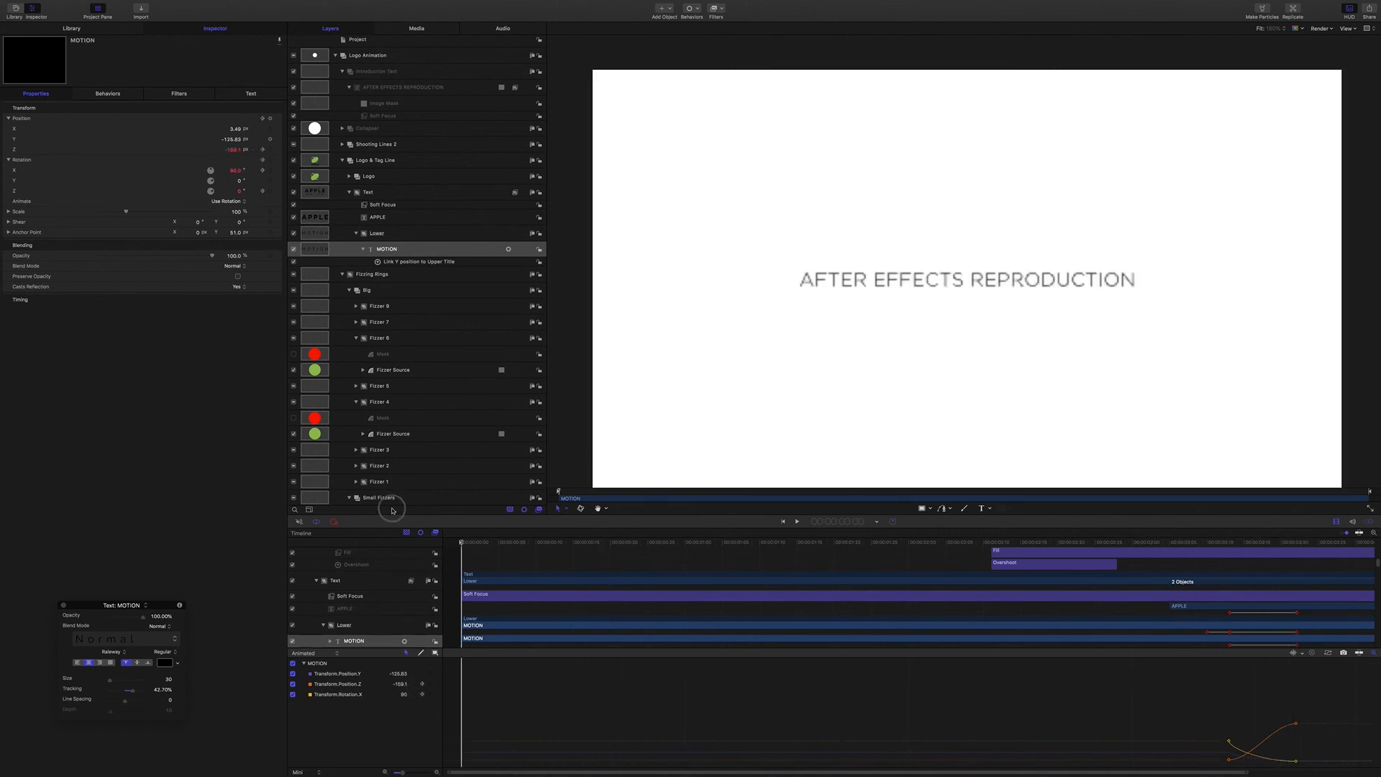